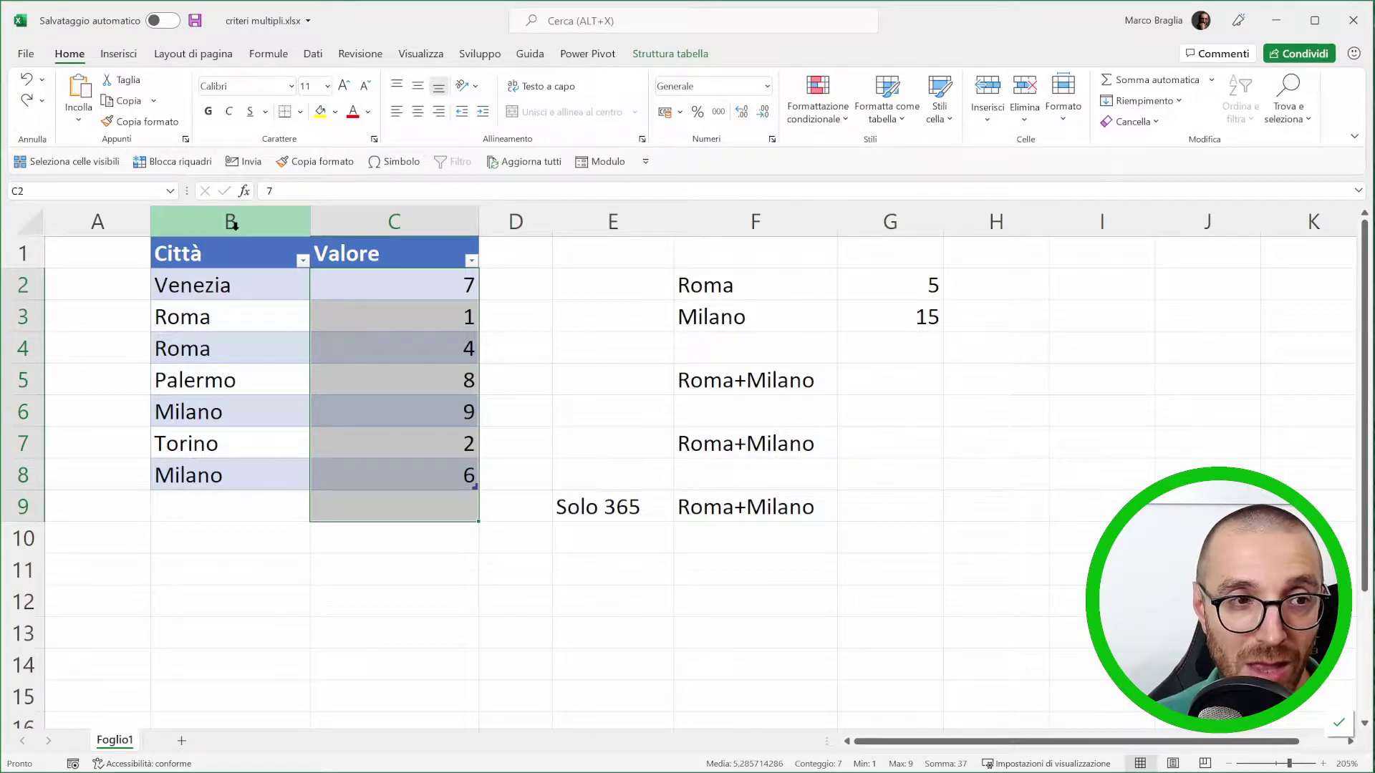
- Check the name of the source table and examine its Città and Valore columns
left_click(226, 286)
left_click(670, 54)
left_click(69, 101)
left_click_drag(69, 101, 9, 108)
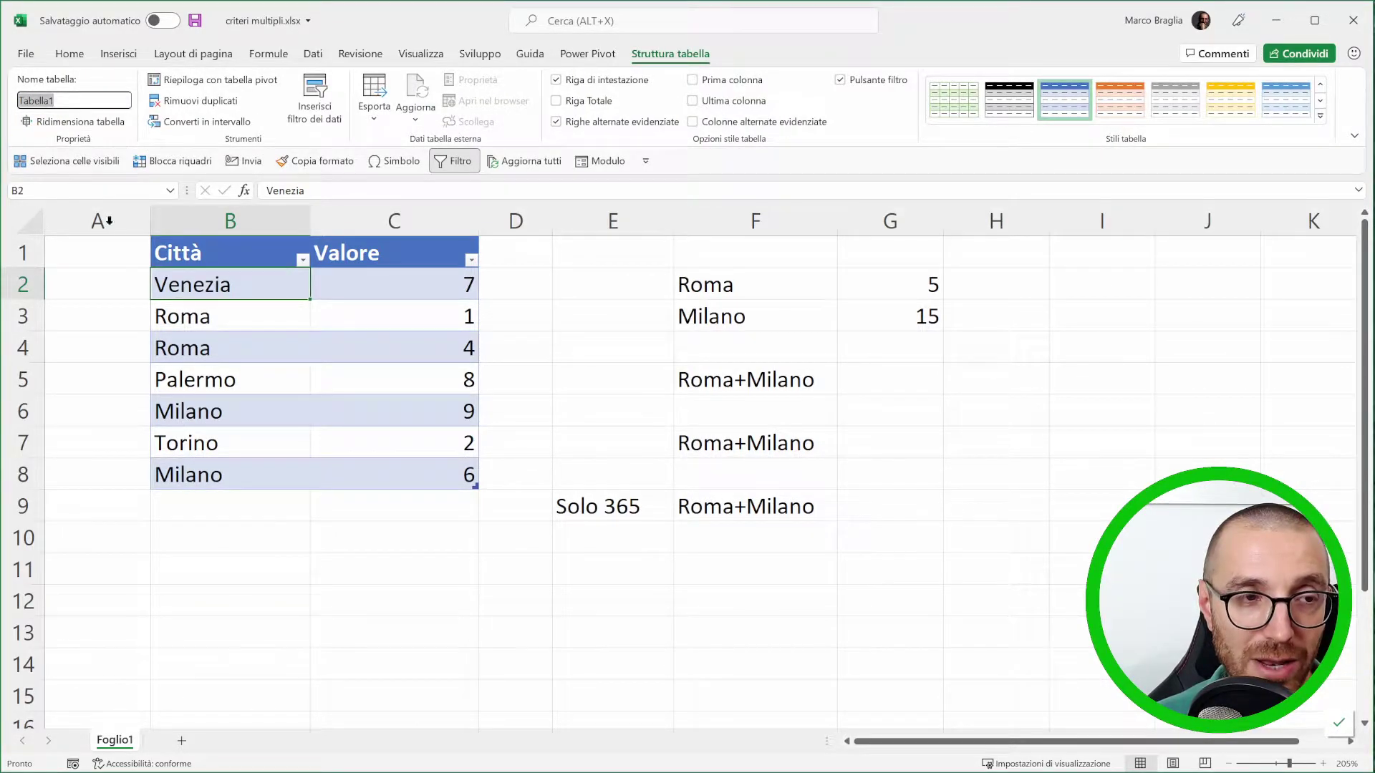
left_click(263, 273)
left_click(230, 221)
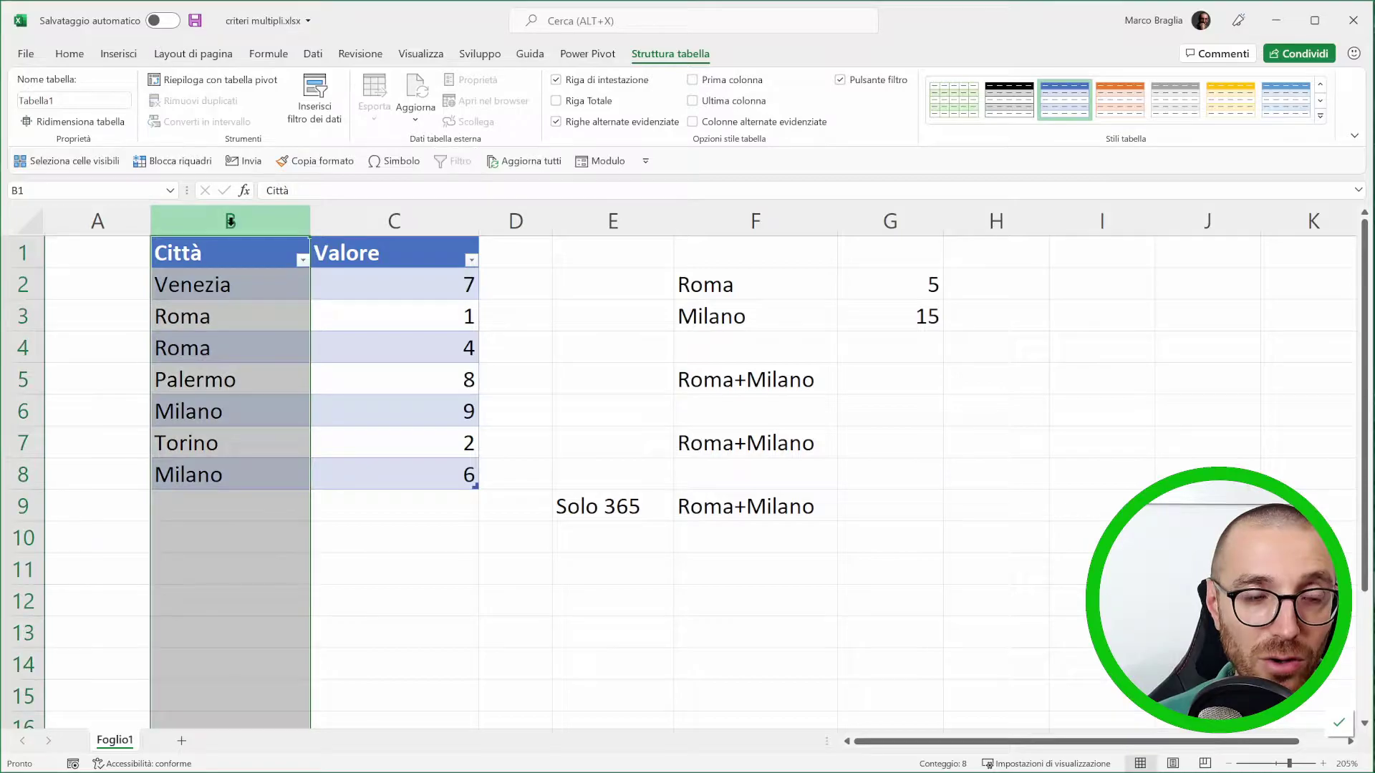
left_click(360, 222)
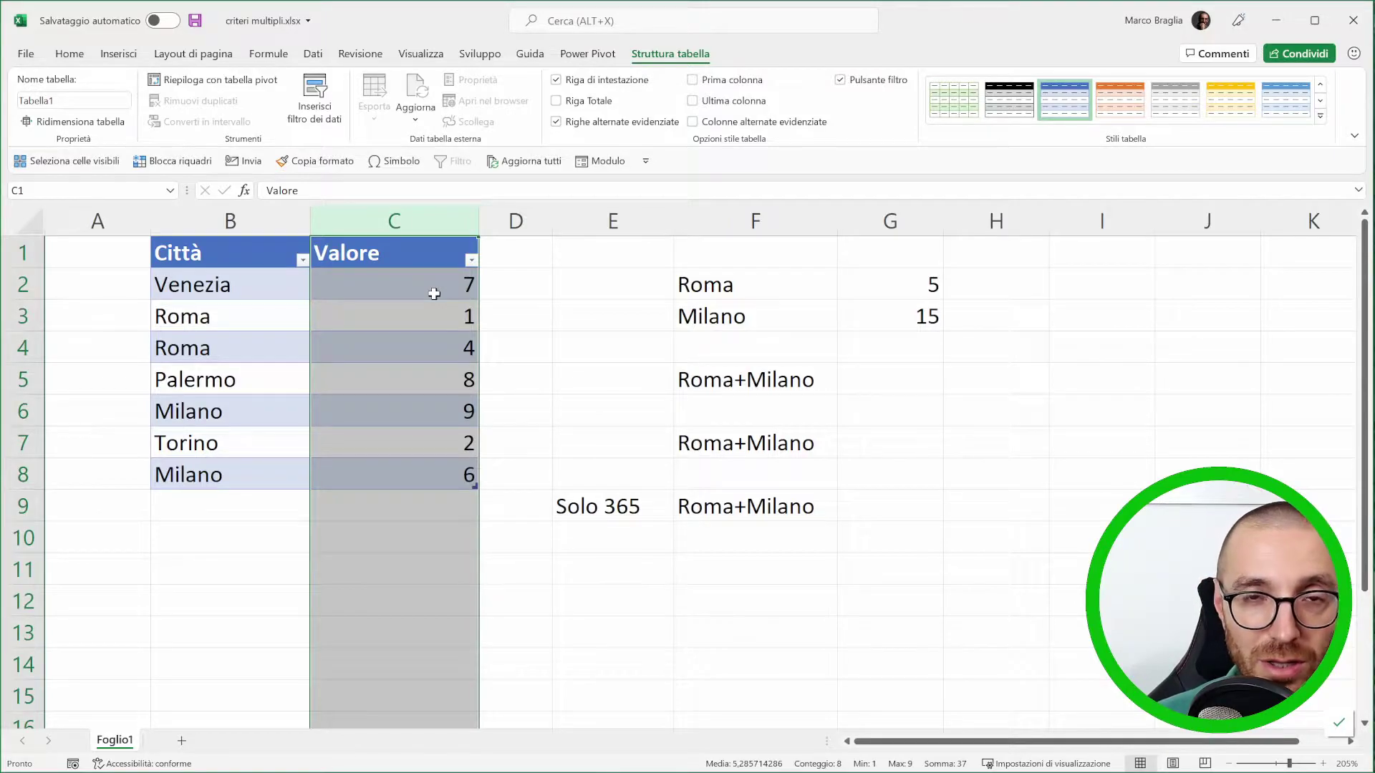
- Look through the Roma and Milano entries in the Città column and the Milano criterion in F3
left_click(208, 313)
left_click(214, 354)
left_click(218, 323)
left_click(214, 351)
left_click(224, 318)
left_click_drag(224, 334, 224, 341)
left_click(209, 412)
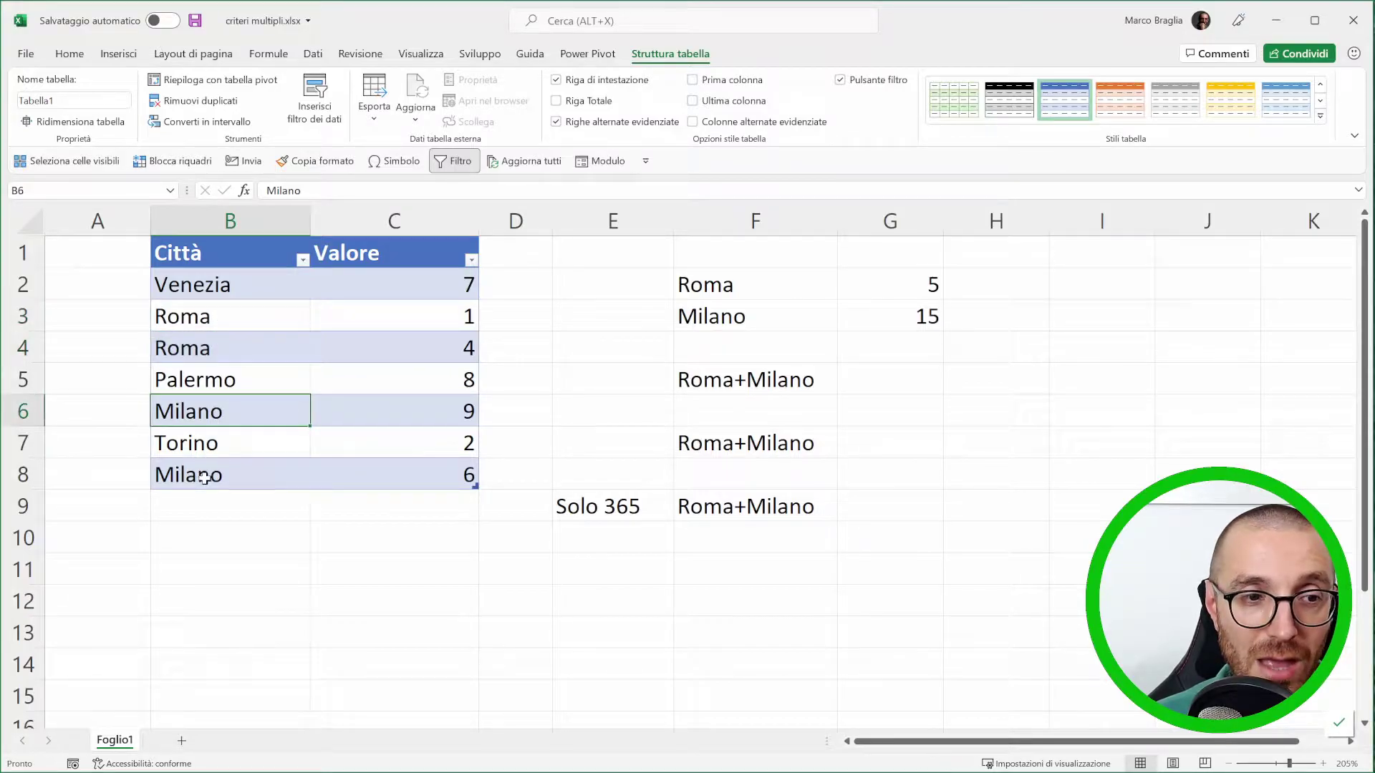
left_click(204, 476)
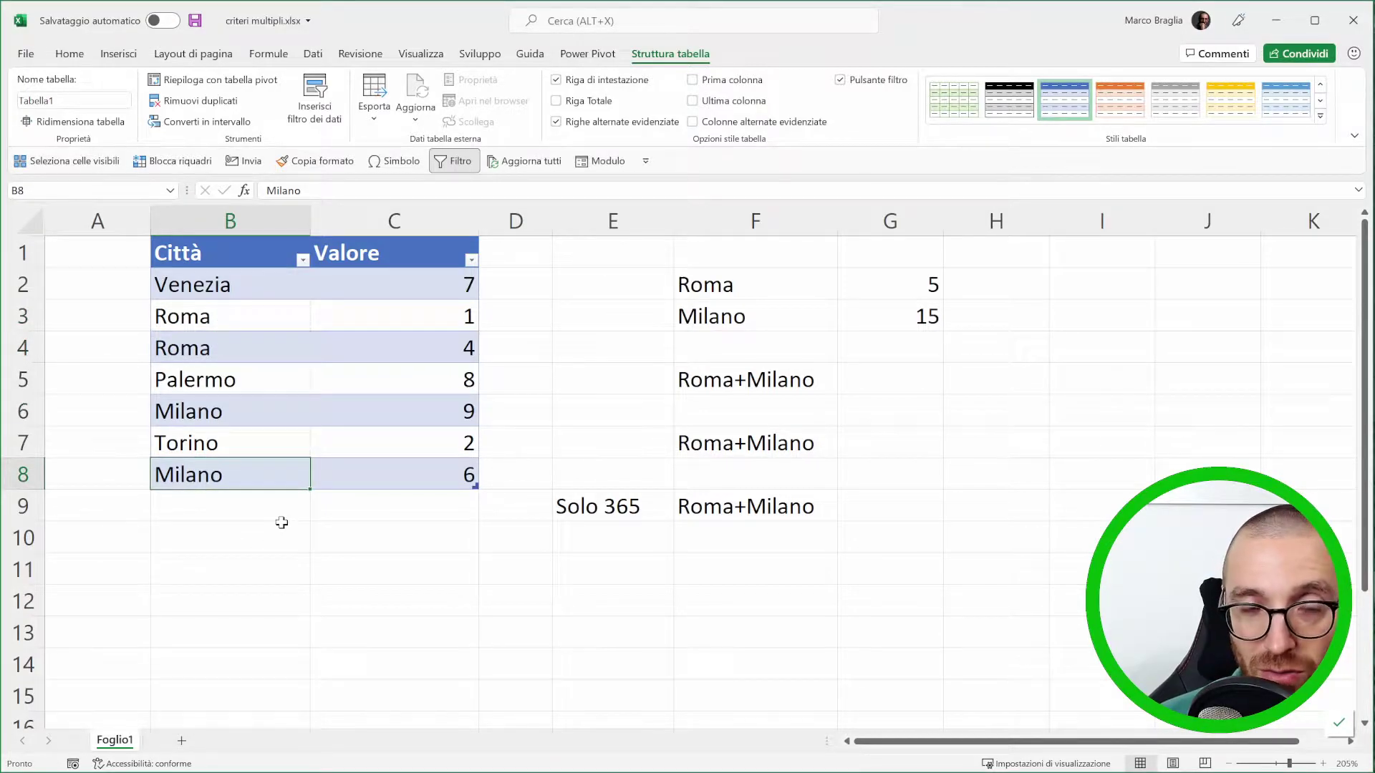
left_click(774, 318)
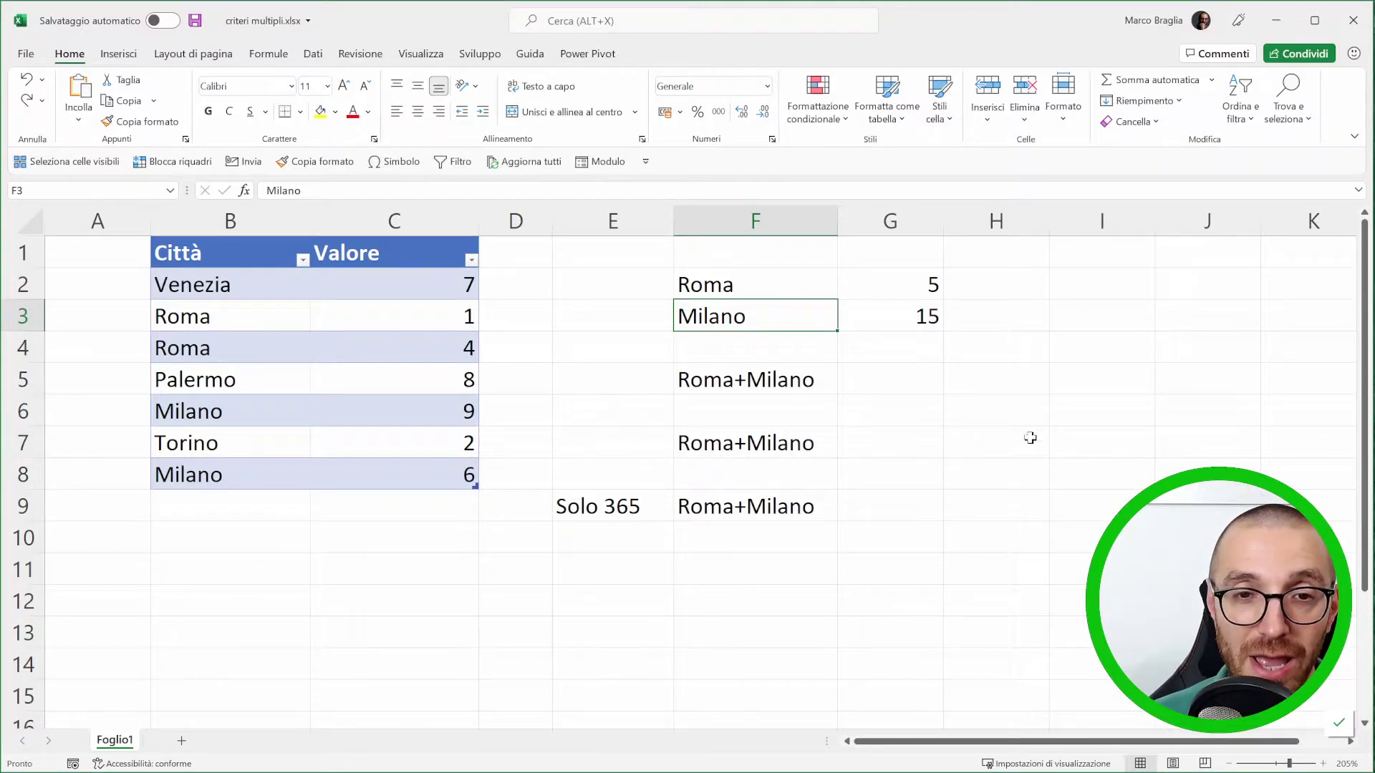
- Examine the SOMMA.SE formula in G2, marking its three arguments, the Roma criterion and the matching Roma rows with their values
left_click(883, 279)
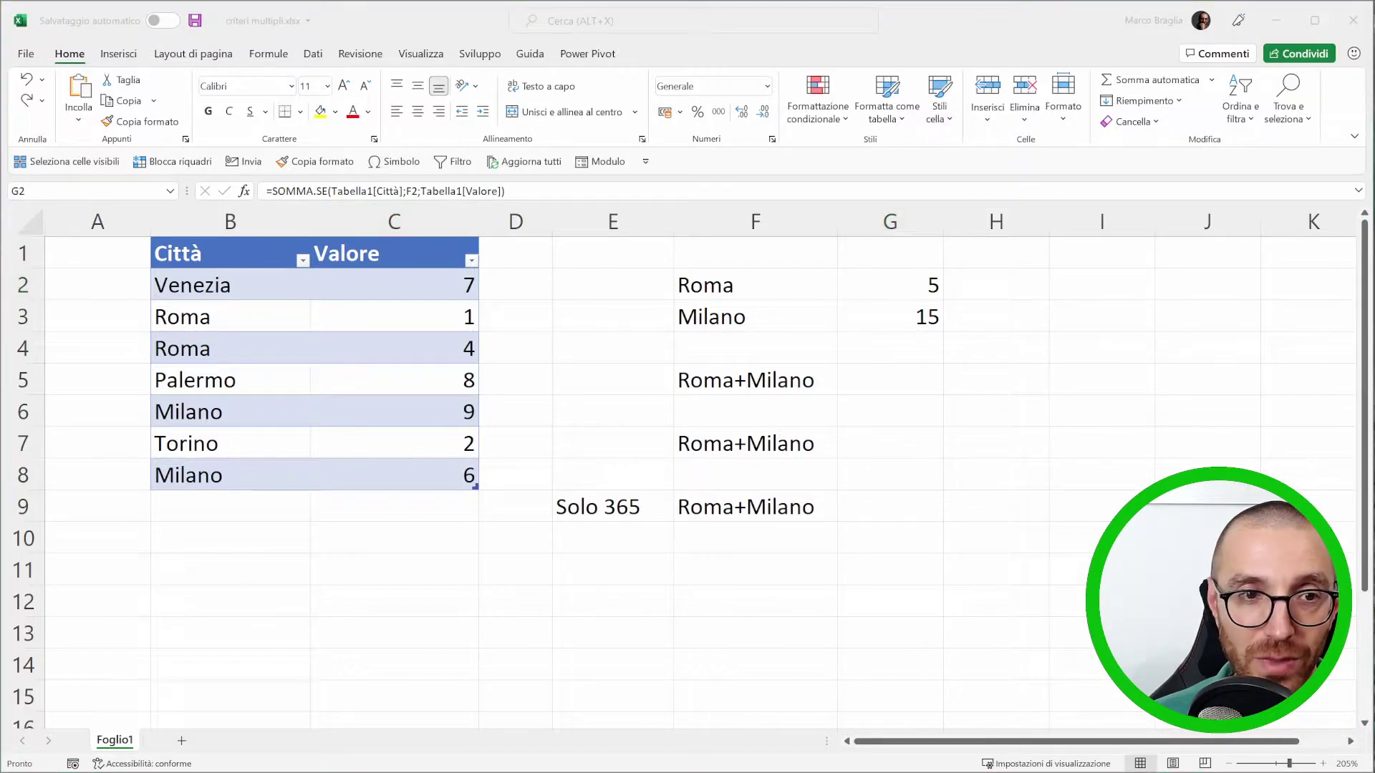
left_click_drag(332, 204, 398, 208)
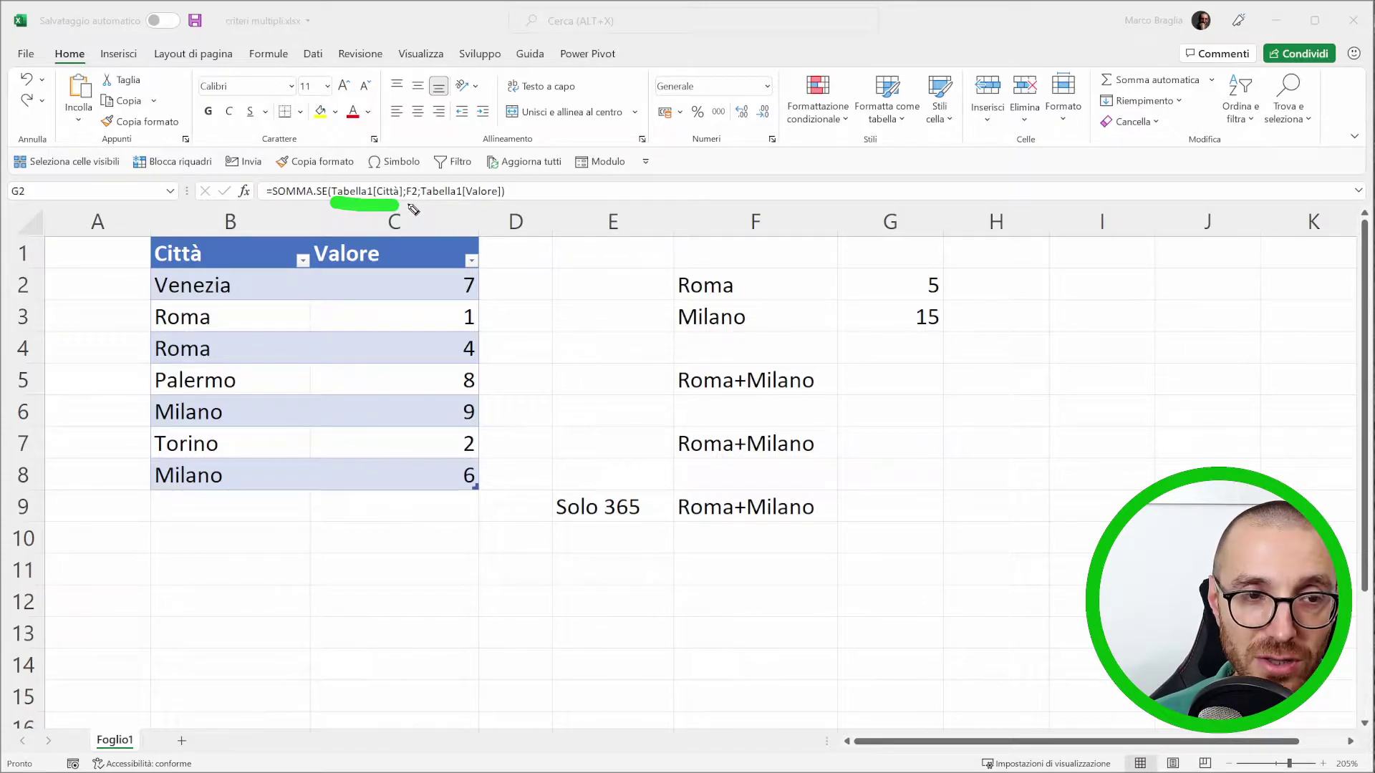
left_click_drag(401, 206, 419, 206)
left_click(746, 284)
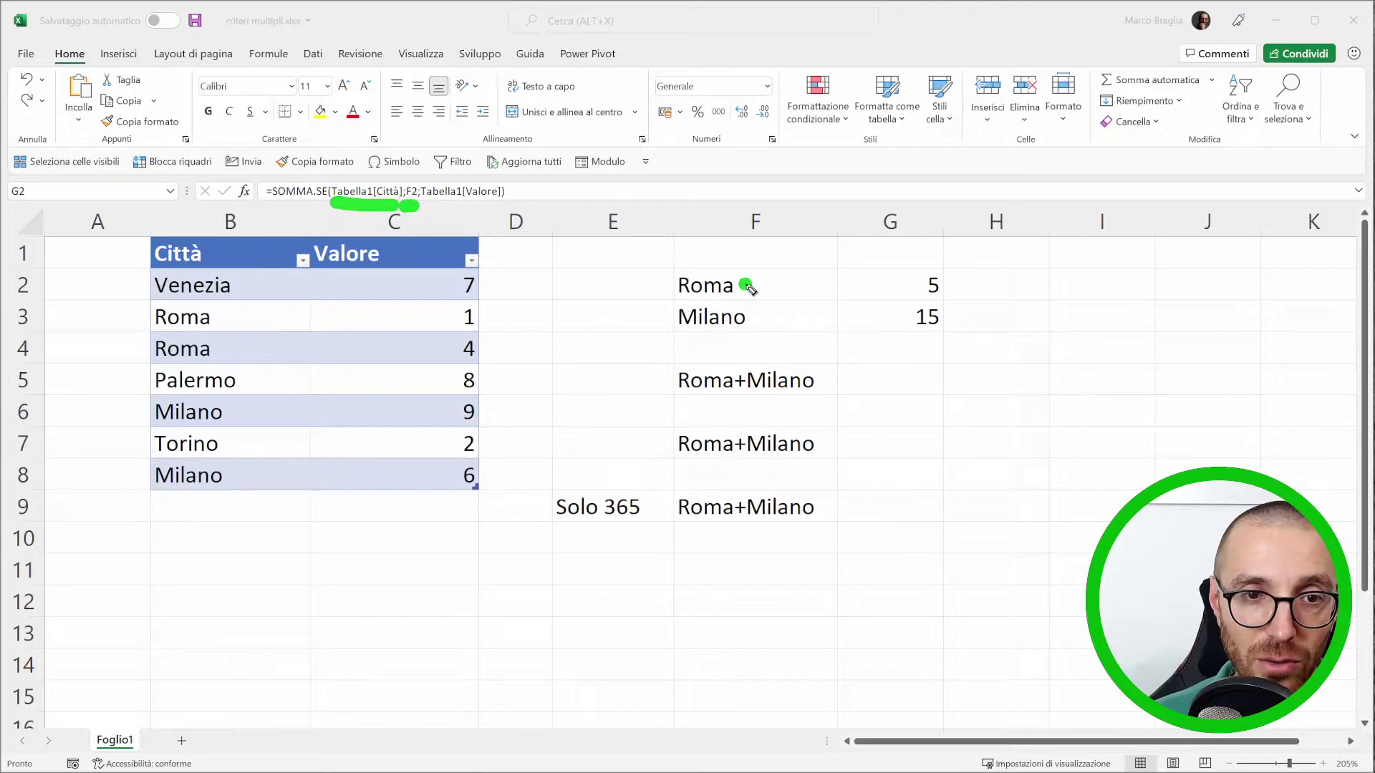
left_click(241, 316)
left_click(232, 356)
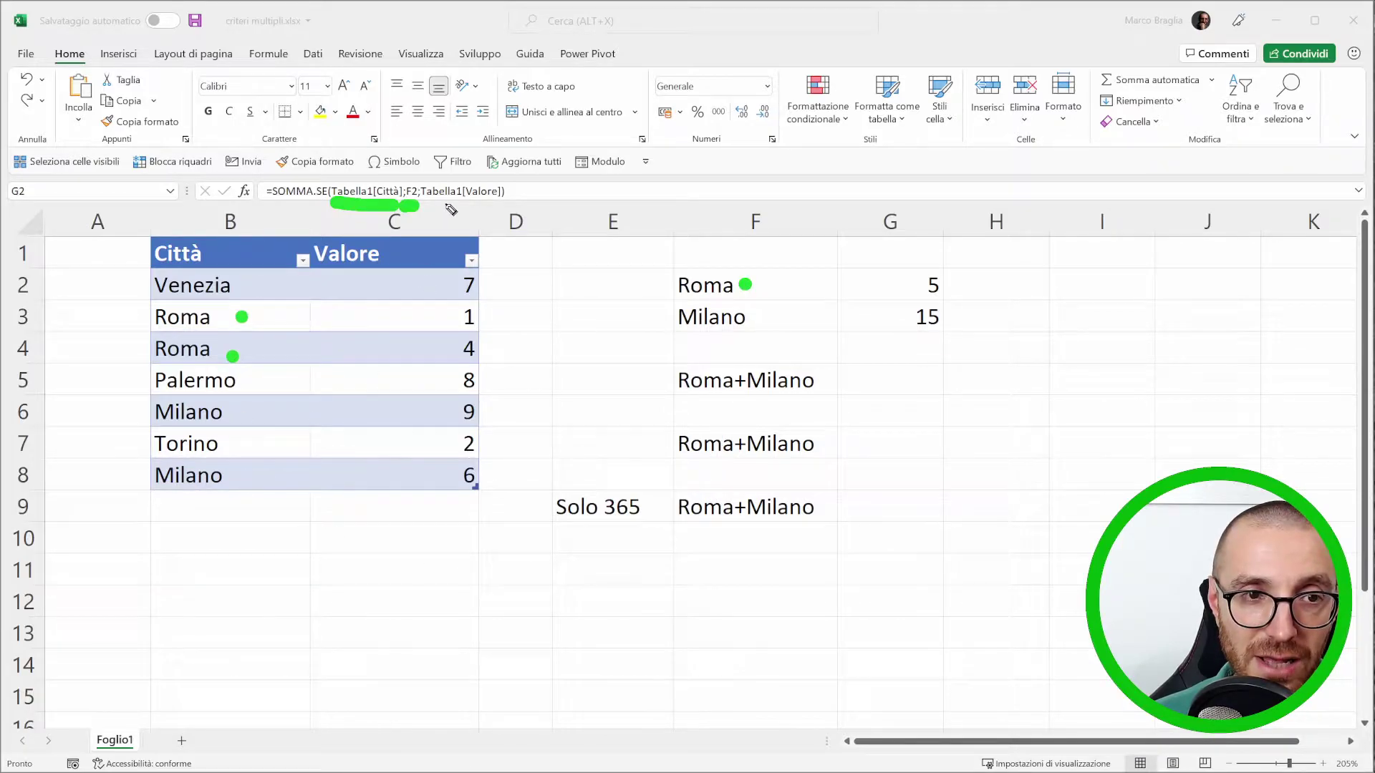
left_click_drag(440, 207, 515, 208)
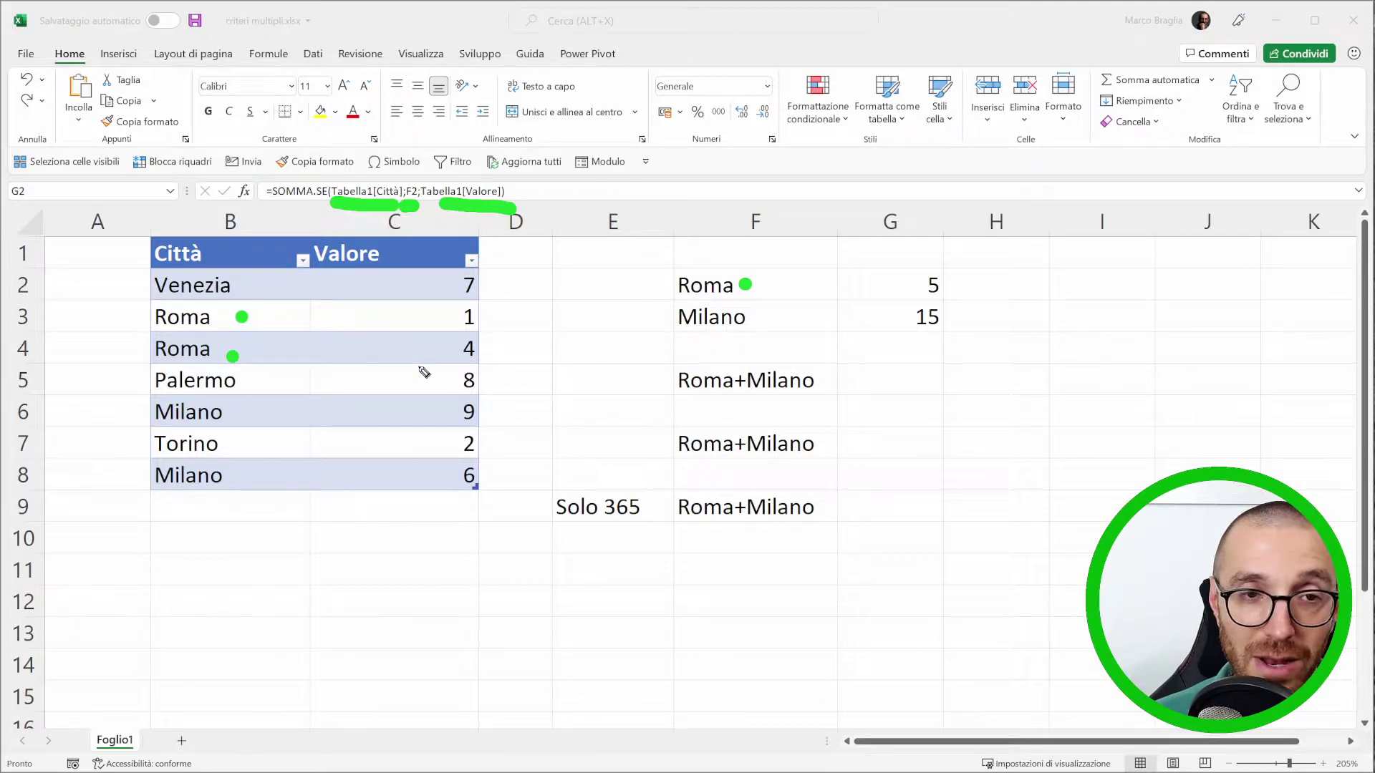
left_click(404, 313)
left_click(398, 348)
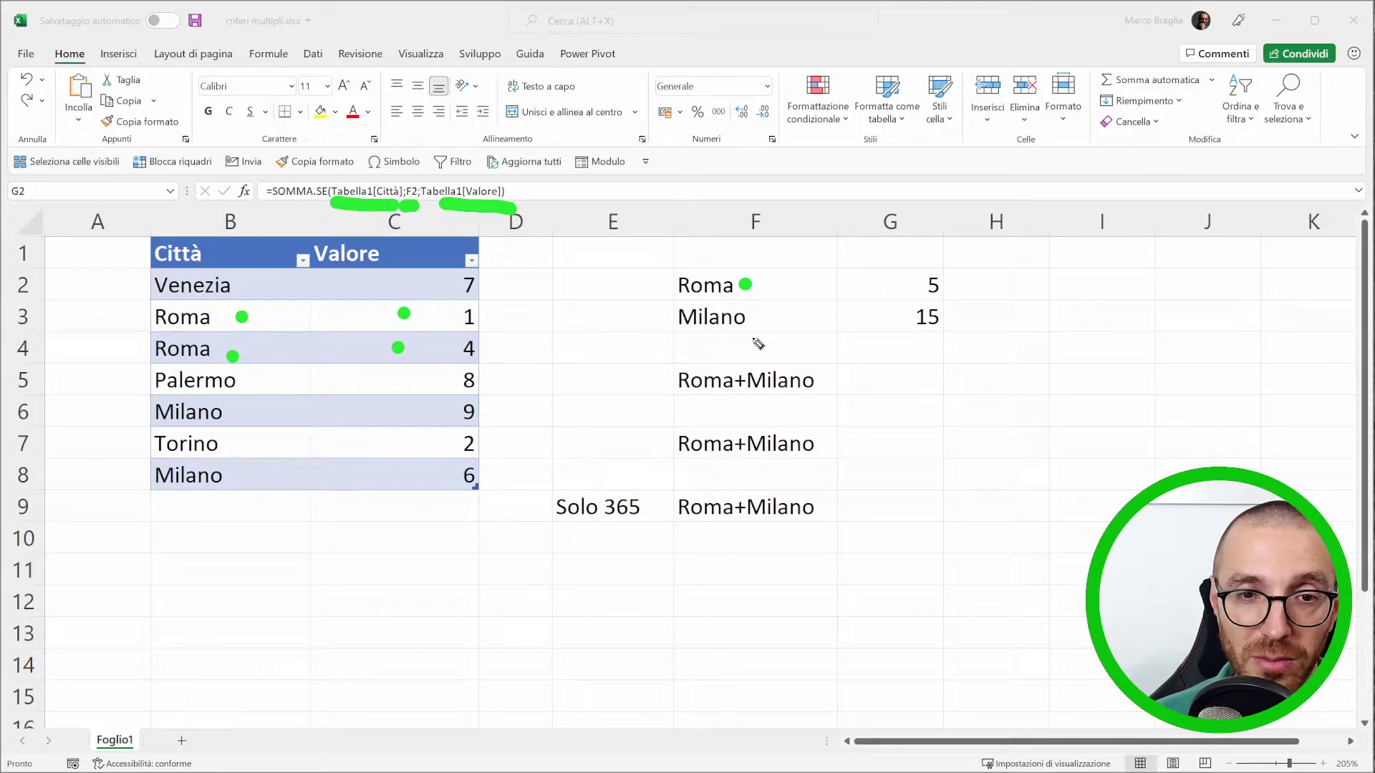
- Mark the Milano rows with their values and the single-city totals, and clear all the annotations
left_click(262, 413)
left_click(262, 481)
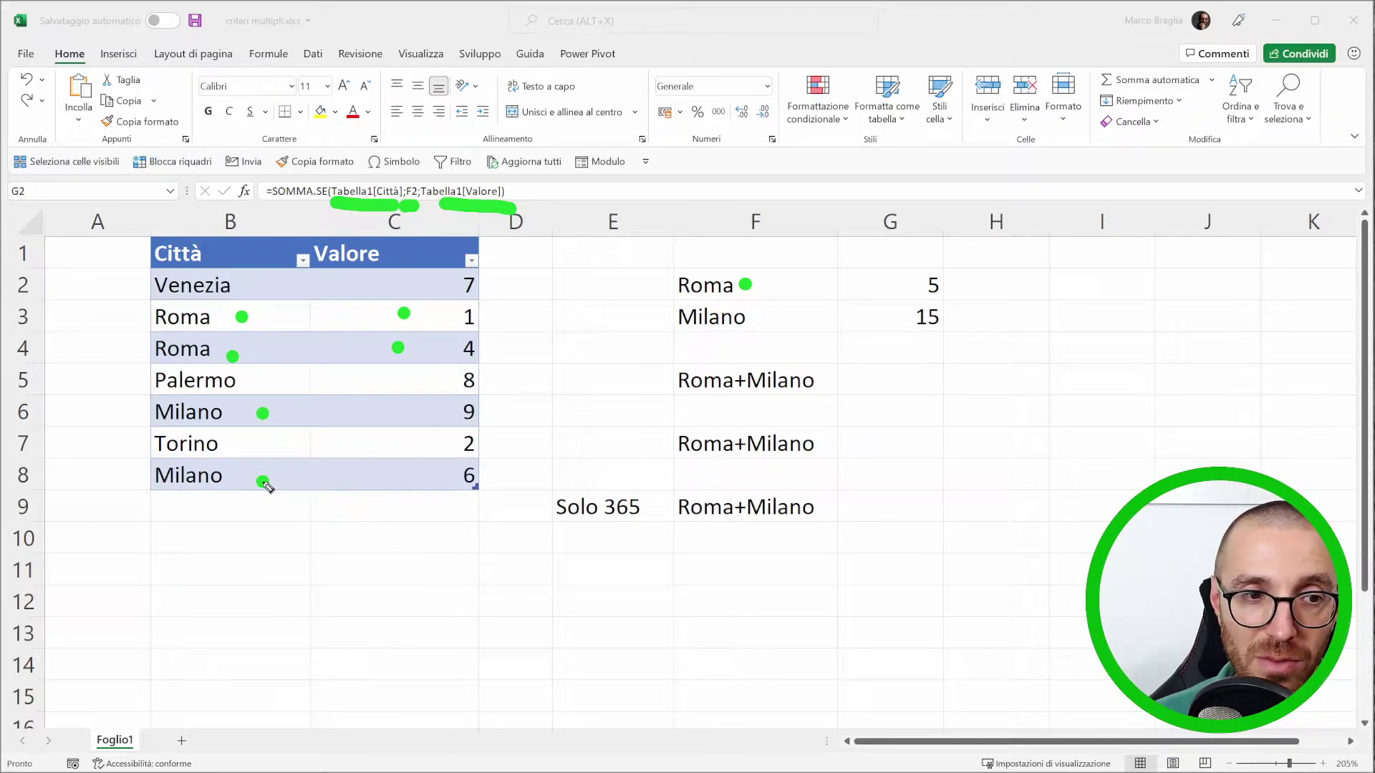
left_click(431, 414)
left_click(429, 487)
mouse_move(923, 296)
left_mouse_down()
mouse_move(893, 318)
mouse_move(949, 308)
left_mouse_up()
key("Escape")
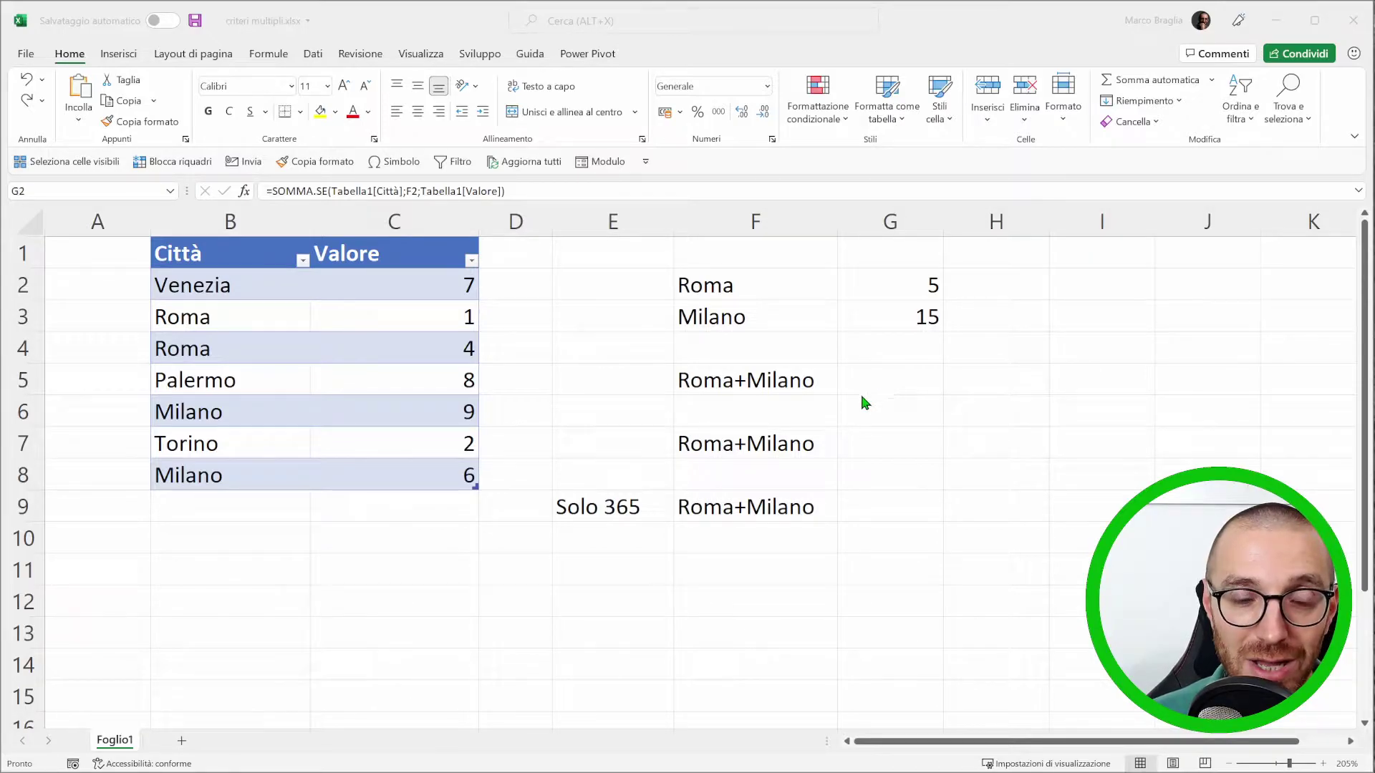
- Copy the SOMMA.SE formula text from G2 into G5, beside the first Roma+Milano label
left_click(773, 392)
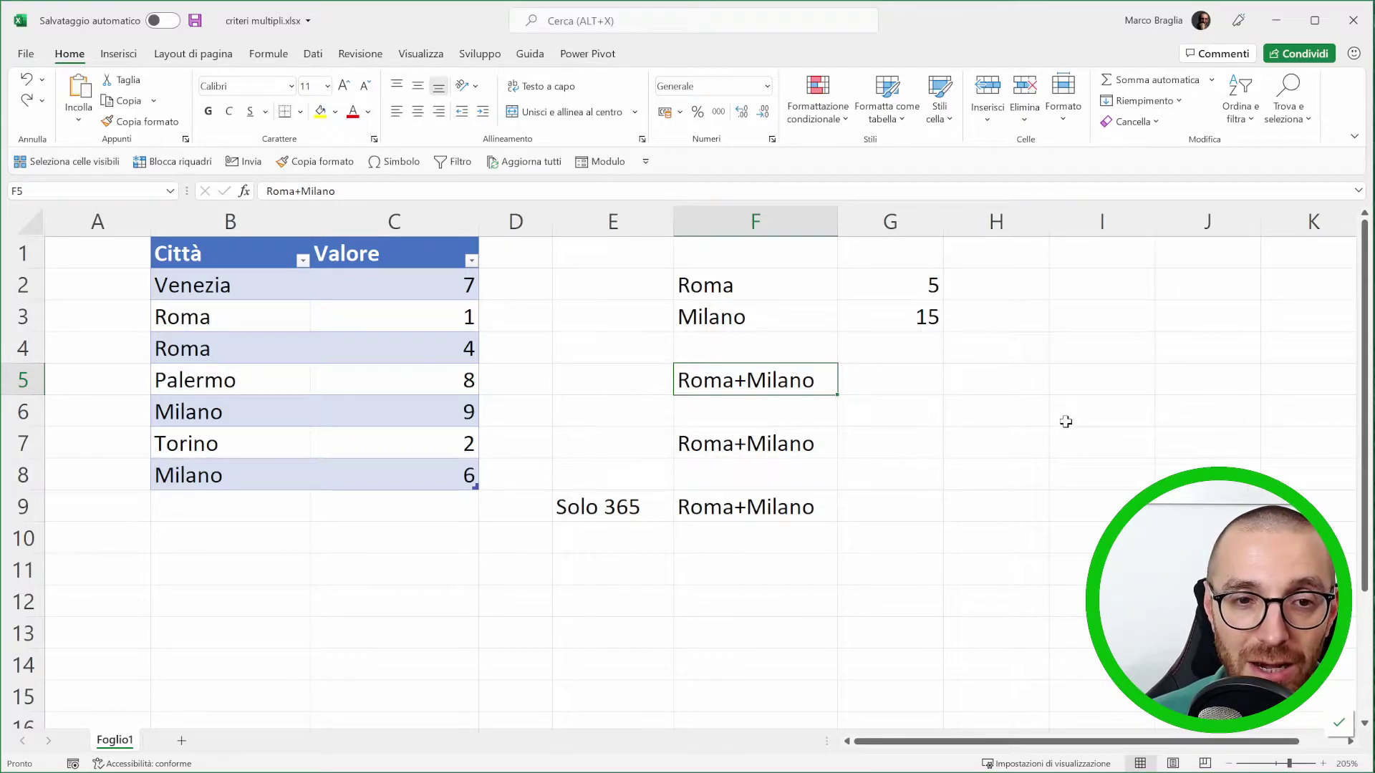
left_click(861, 265)
left_click(868, 293)
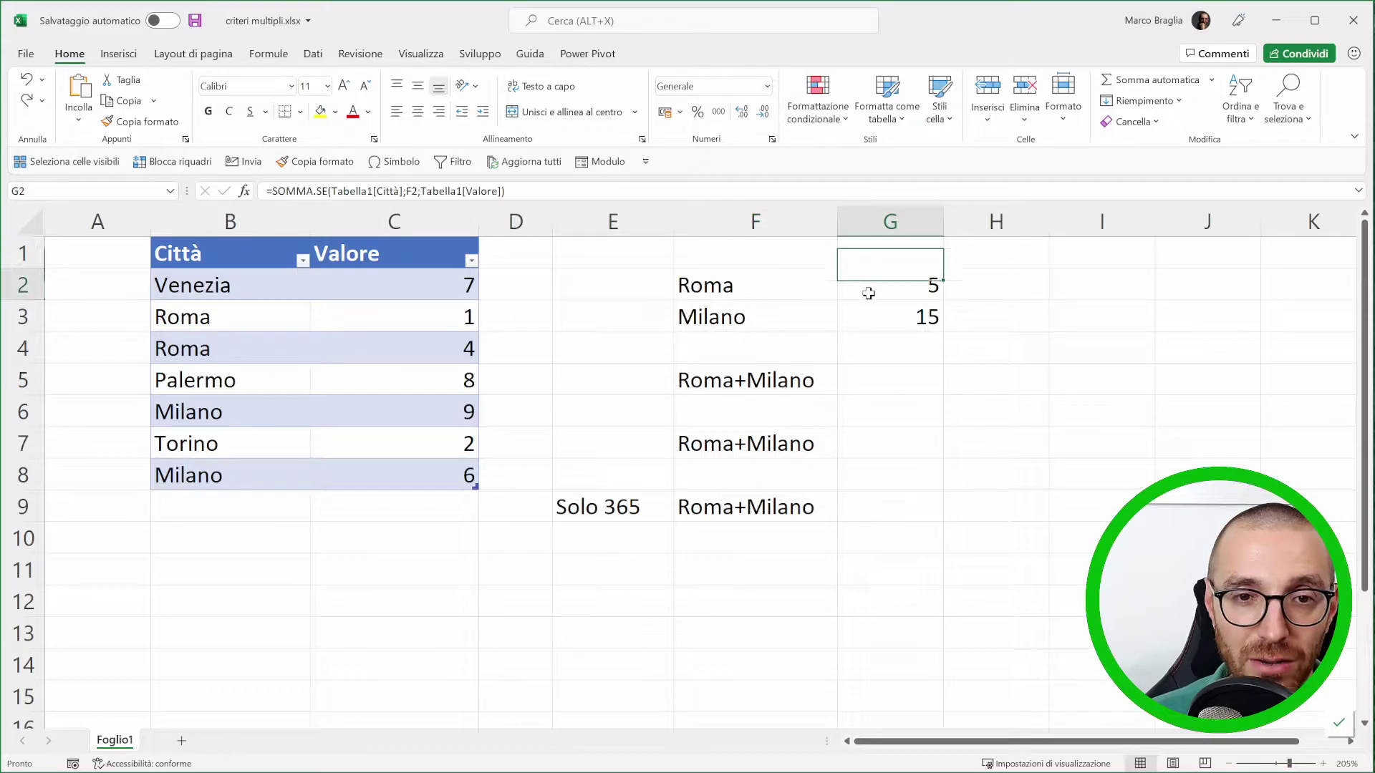
left_click_drag(509, 191, 217, 200)
key("ctrl+c")
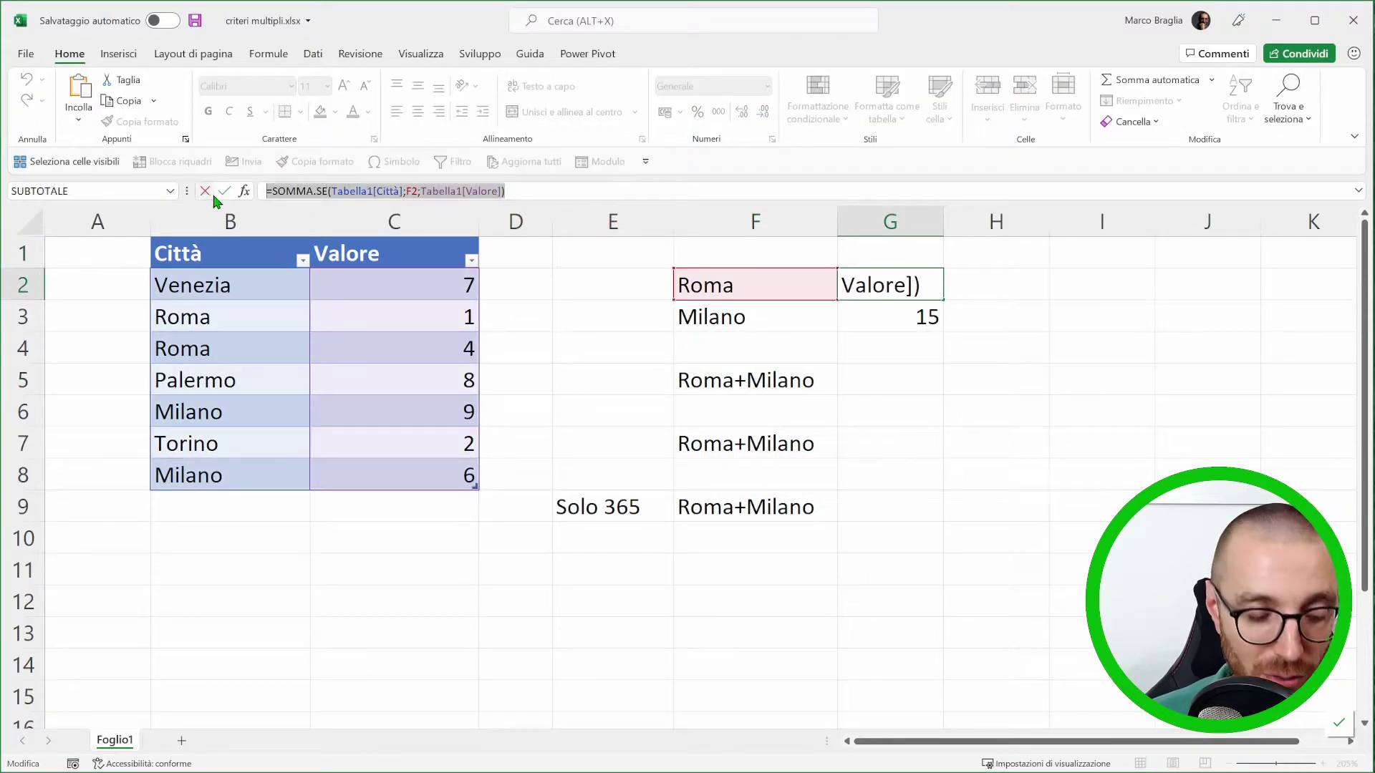
key("Escape")
left_click(868, 387)
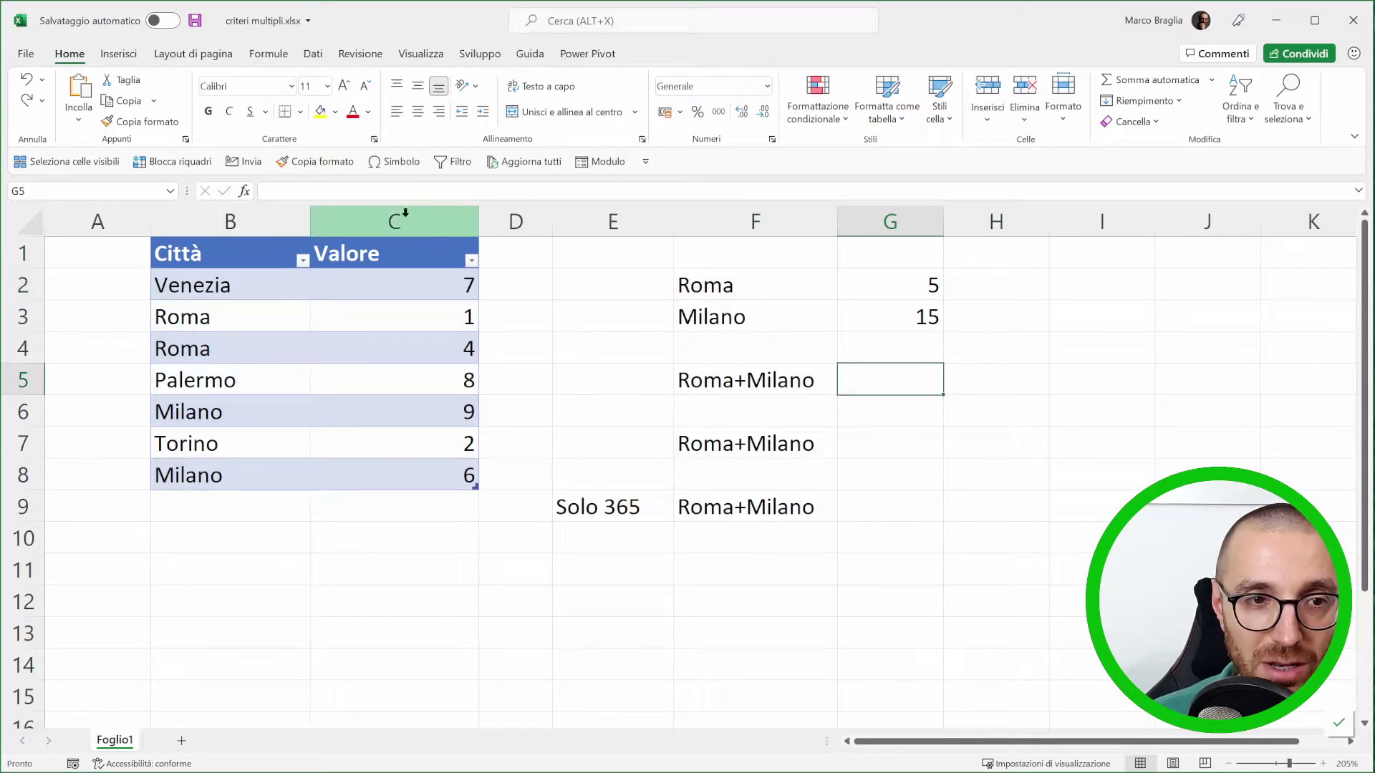
left_click(419, 192)
key("ctrl+v")
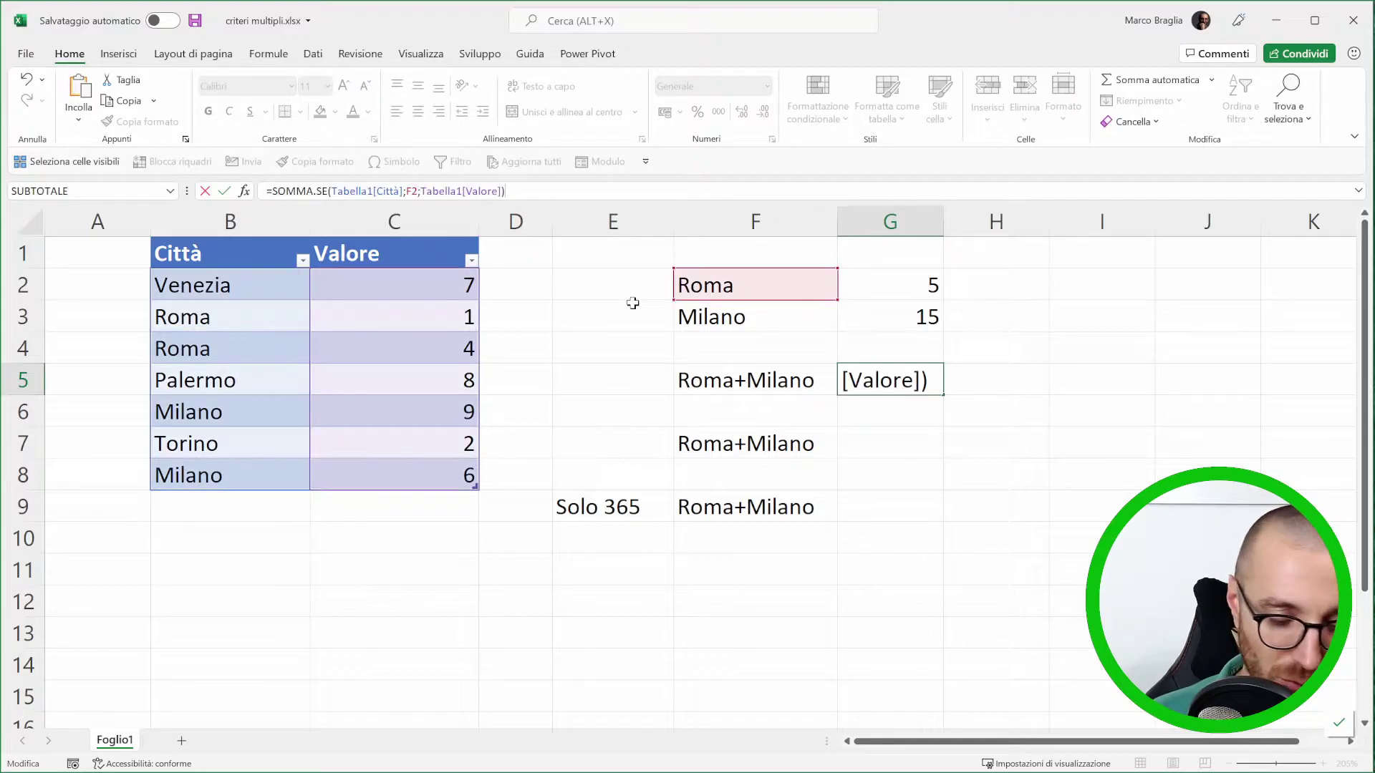
key("Return")
- Extend the formula in G5 with a plus sign and a second SOMMA.SE function
left_click(924, 381)
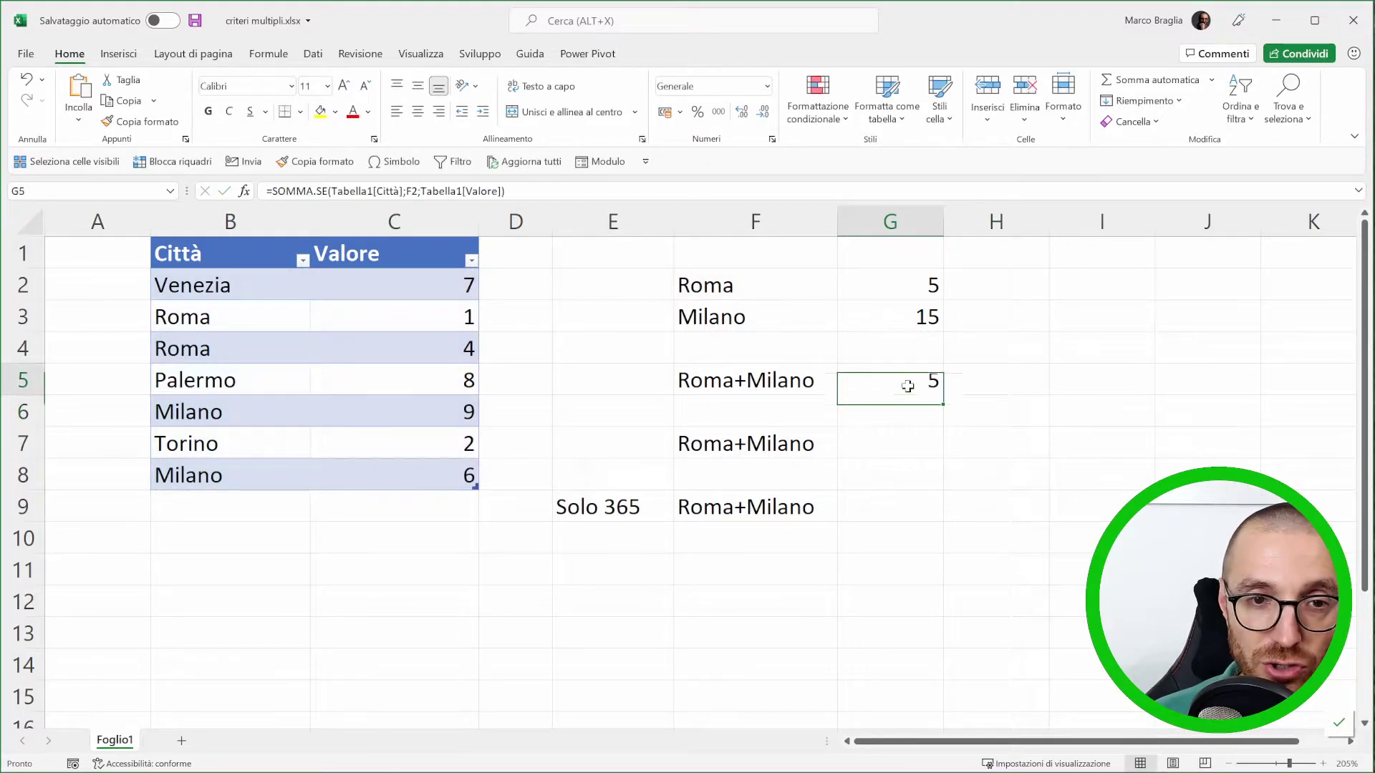
left_click(551, 198)
type("+somm")
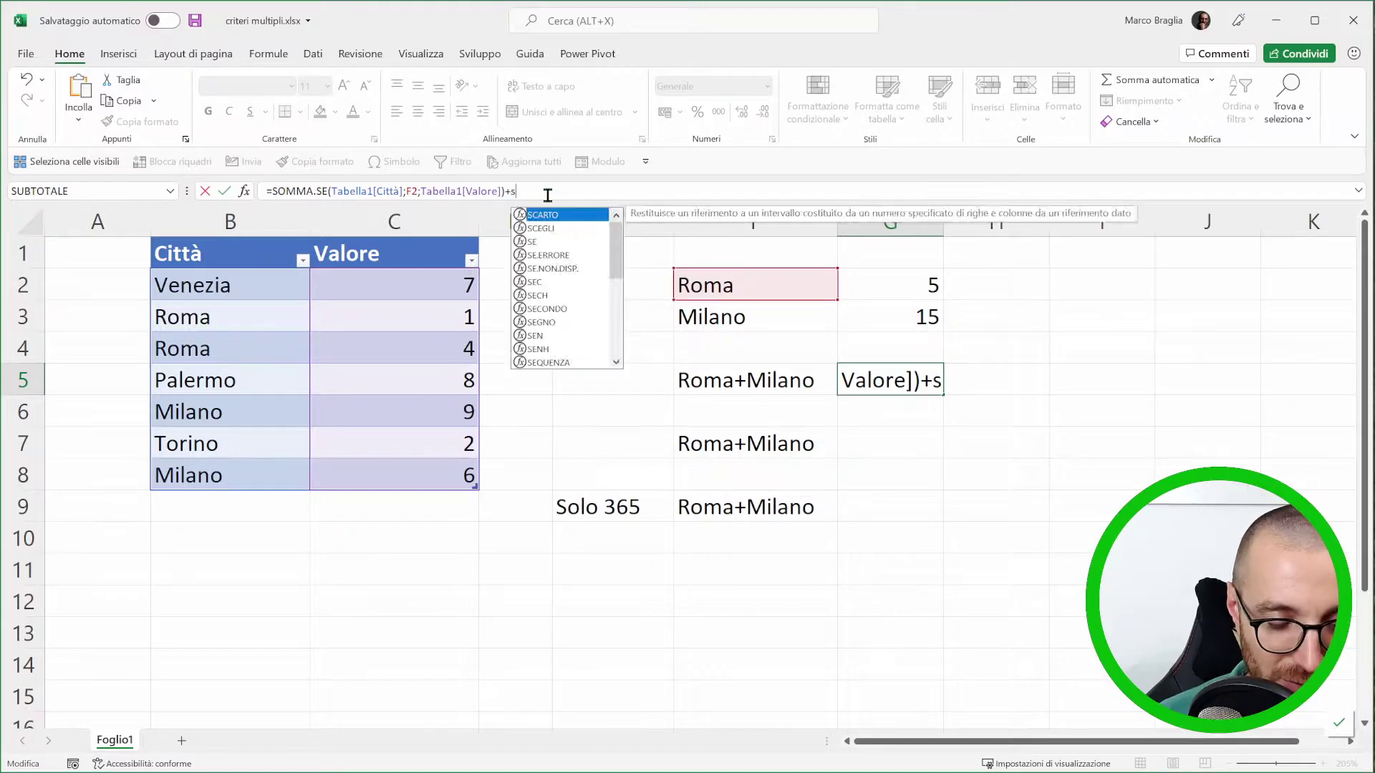
key("Down")
key("Down")
key("Down")
key("Down")
key("Down")
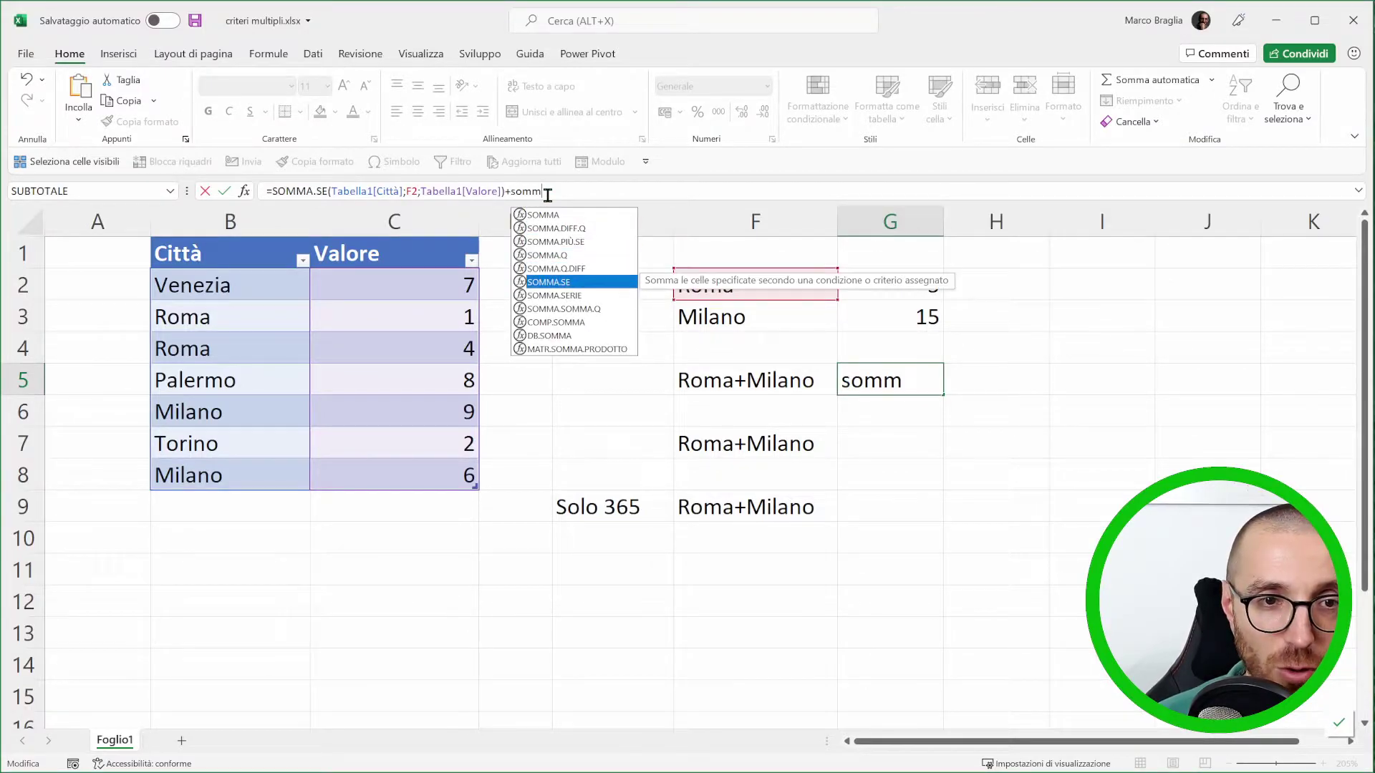
key("Tab")
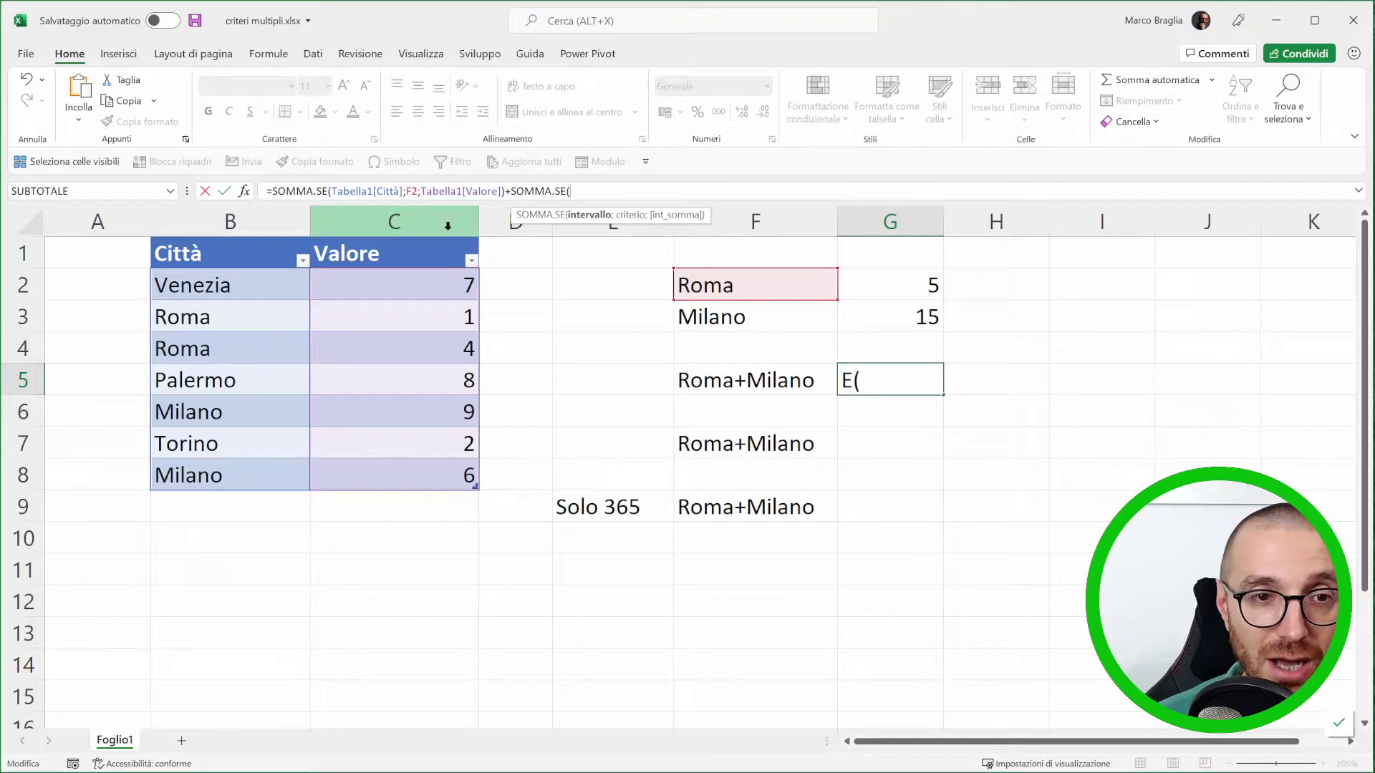
- Enter Tabella1[Città] as the criteria range of the second SOMMA.SE in G5, with the formula bar enlarged and magnified
type("TAB")
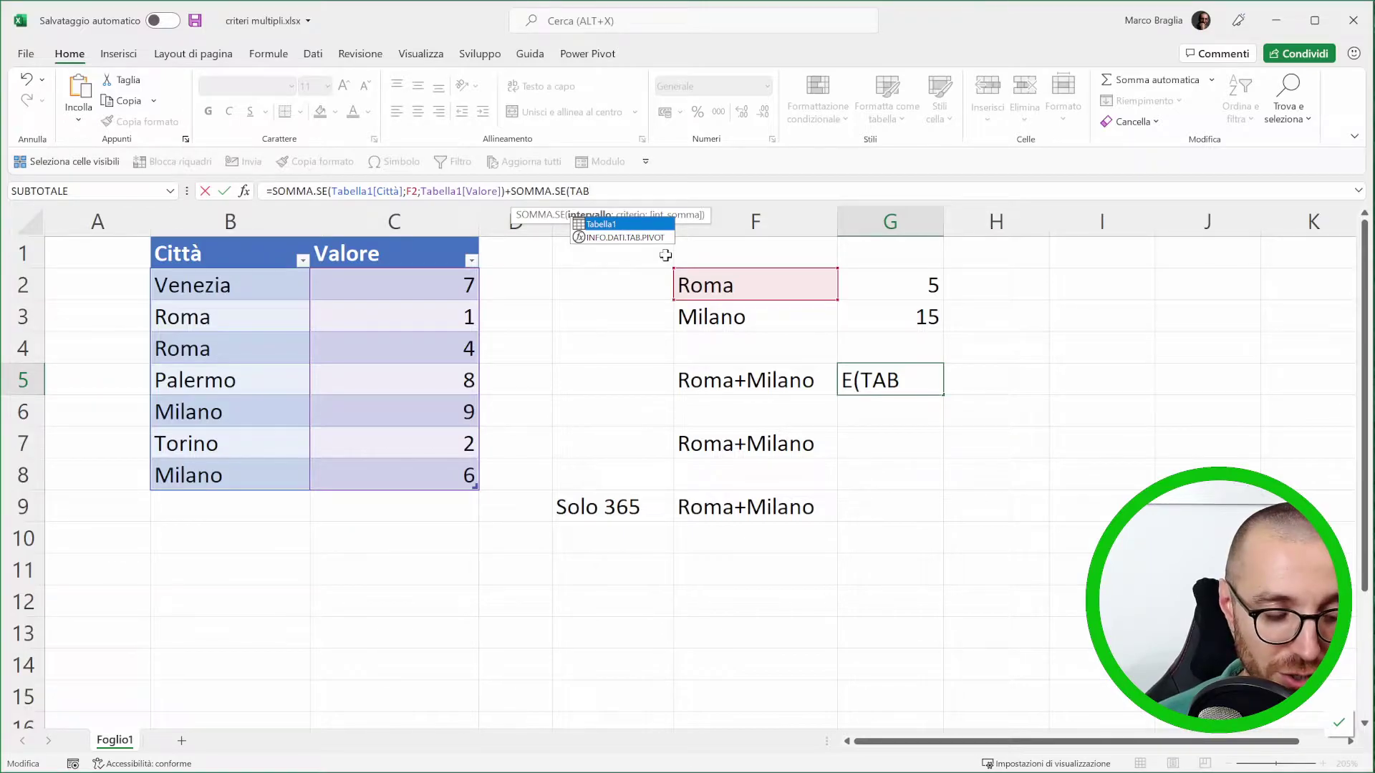
key("Tab")
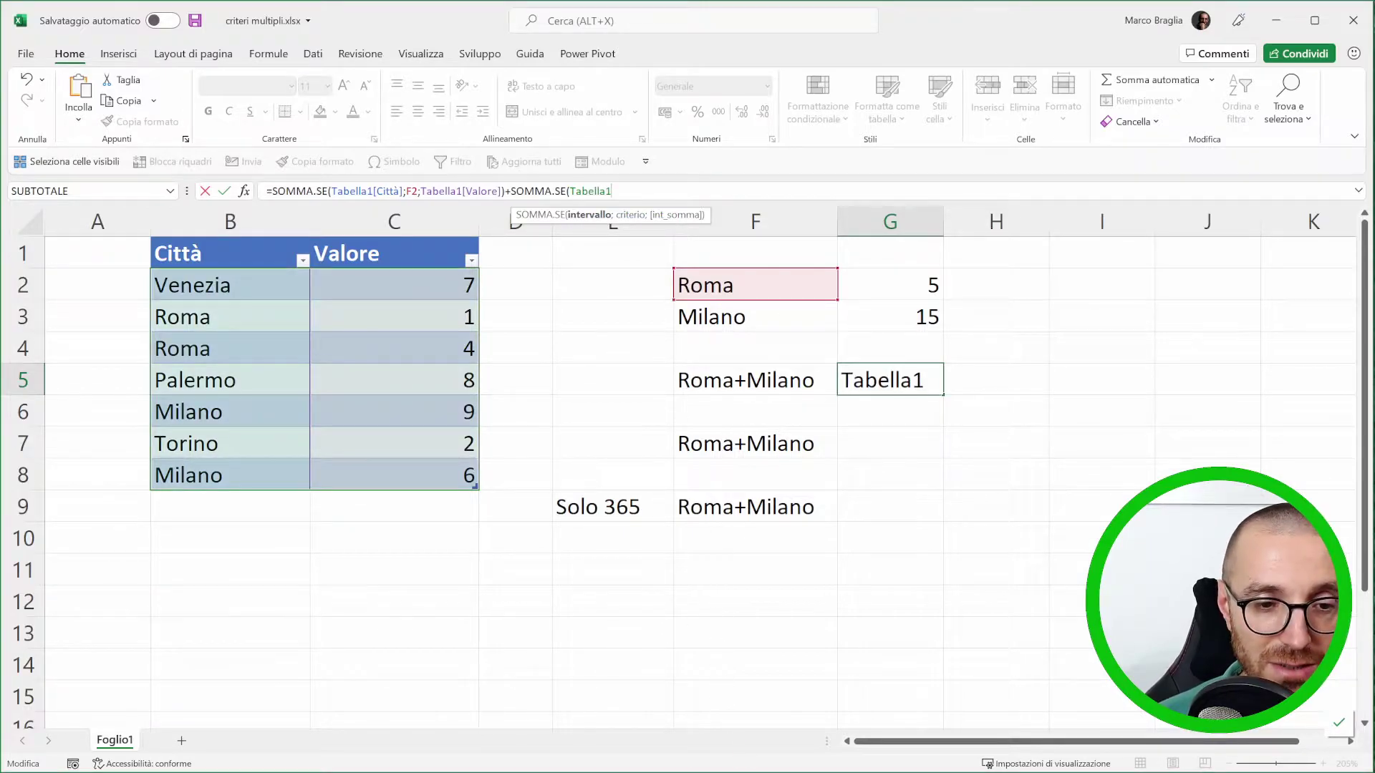
key("super+plus")
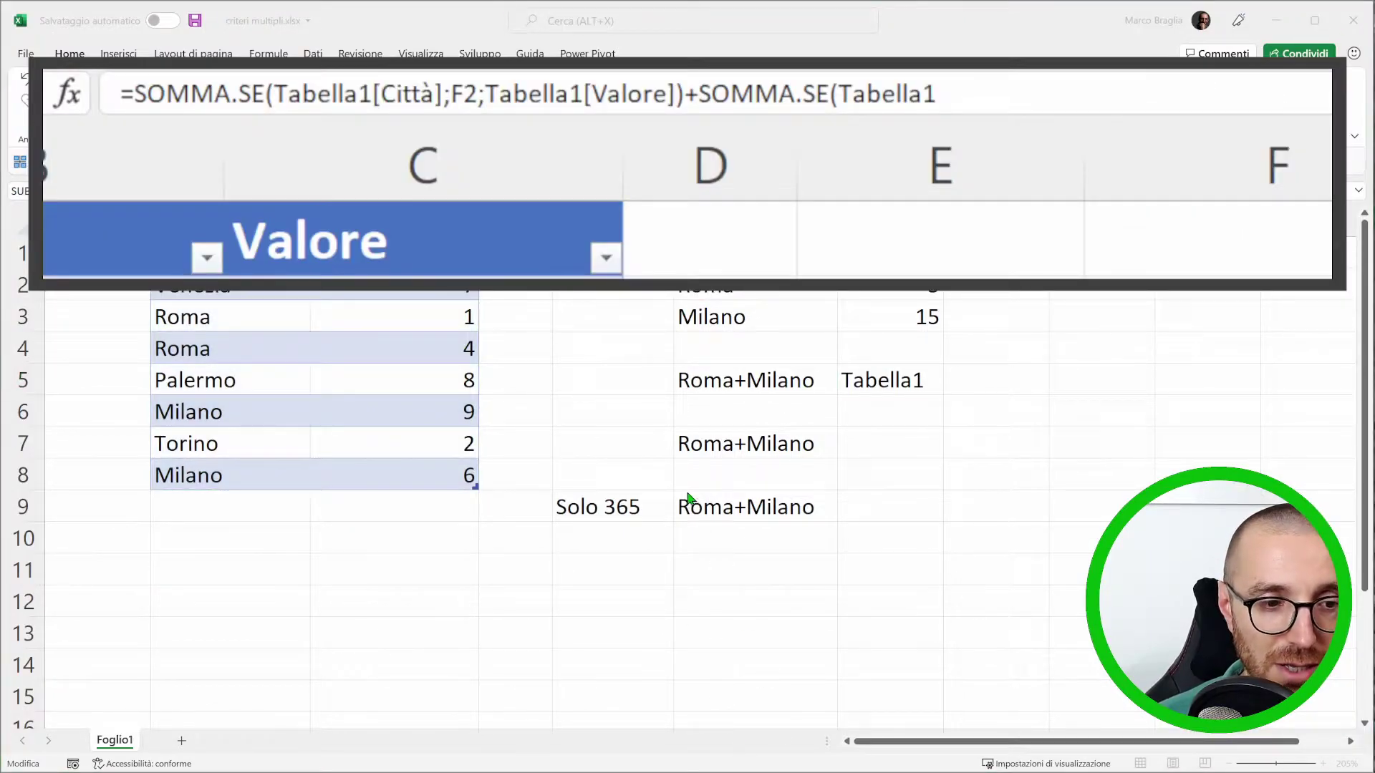
left_click_drag(976, 113, 967, 274)
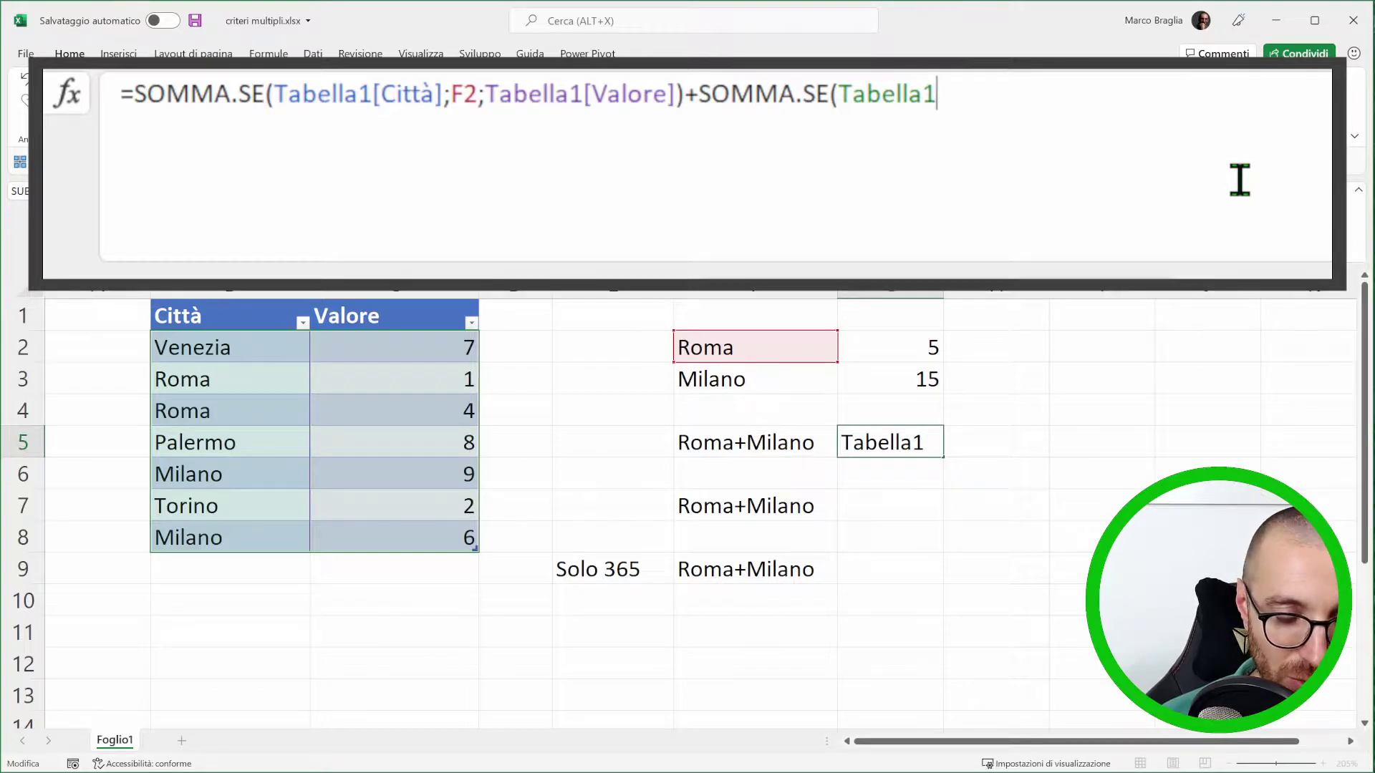
type("[")
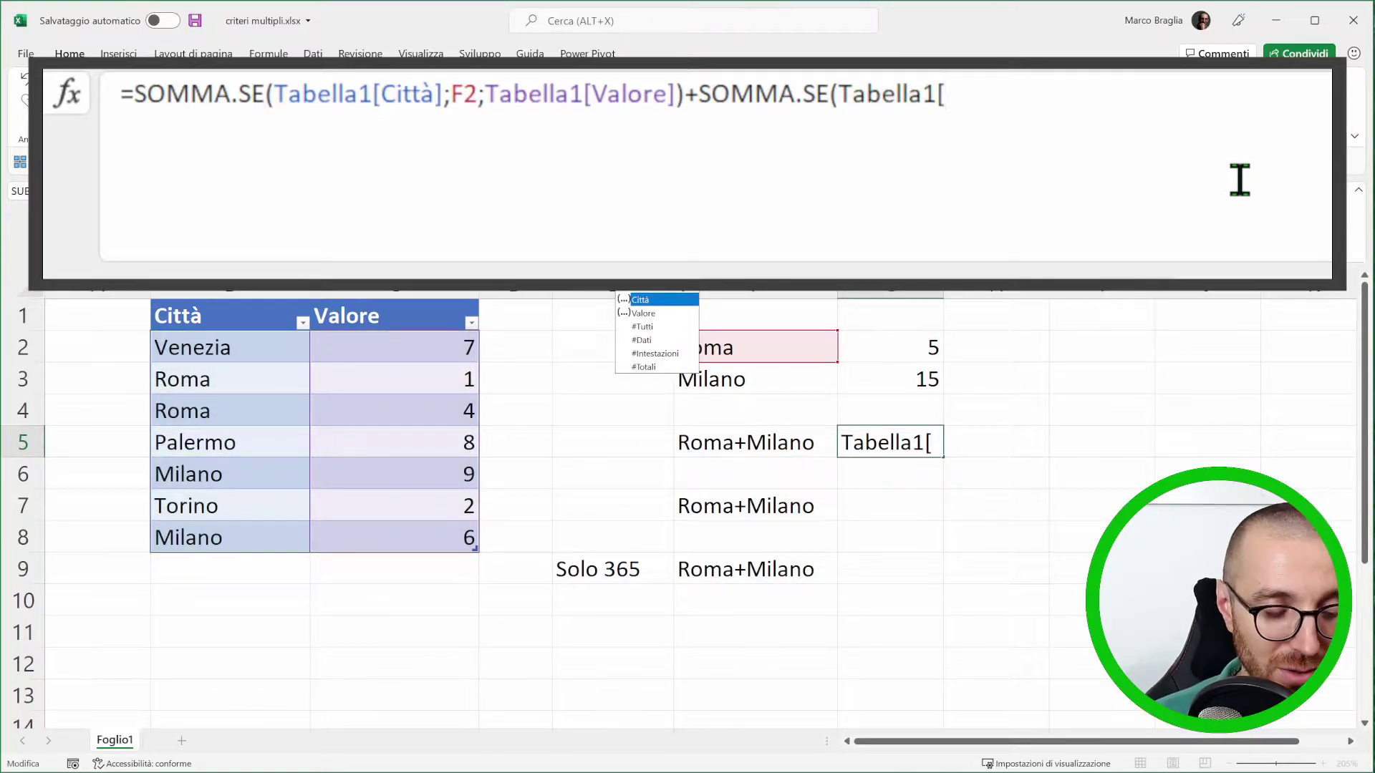
key("Tab")
type("]")
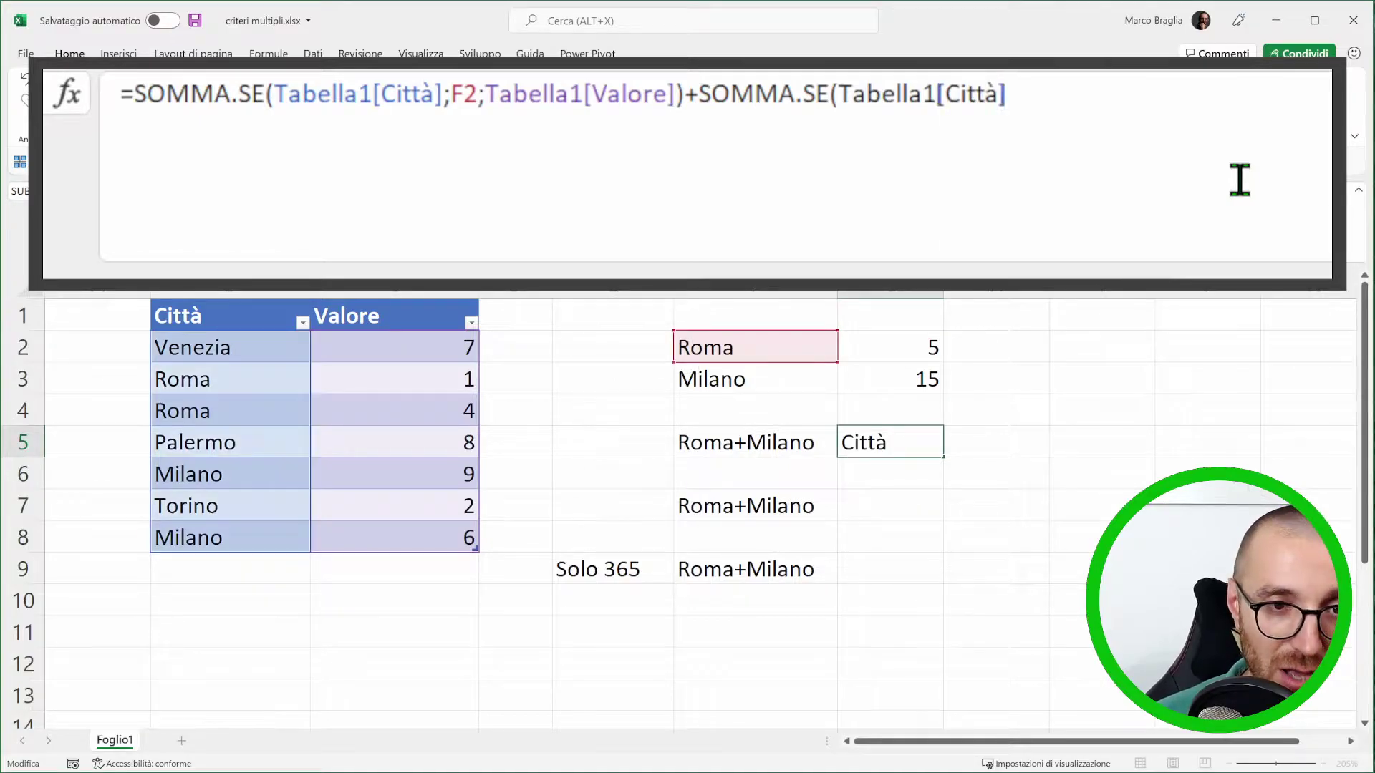
type(";")
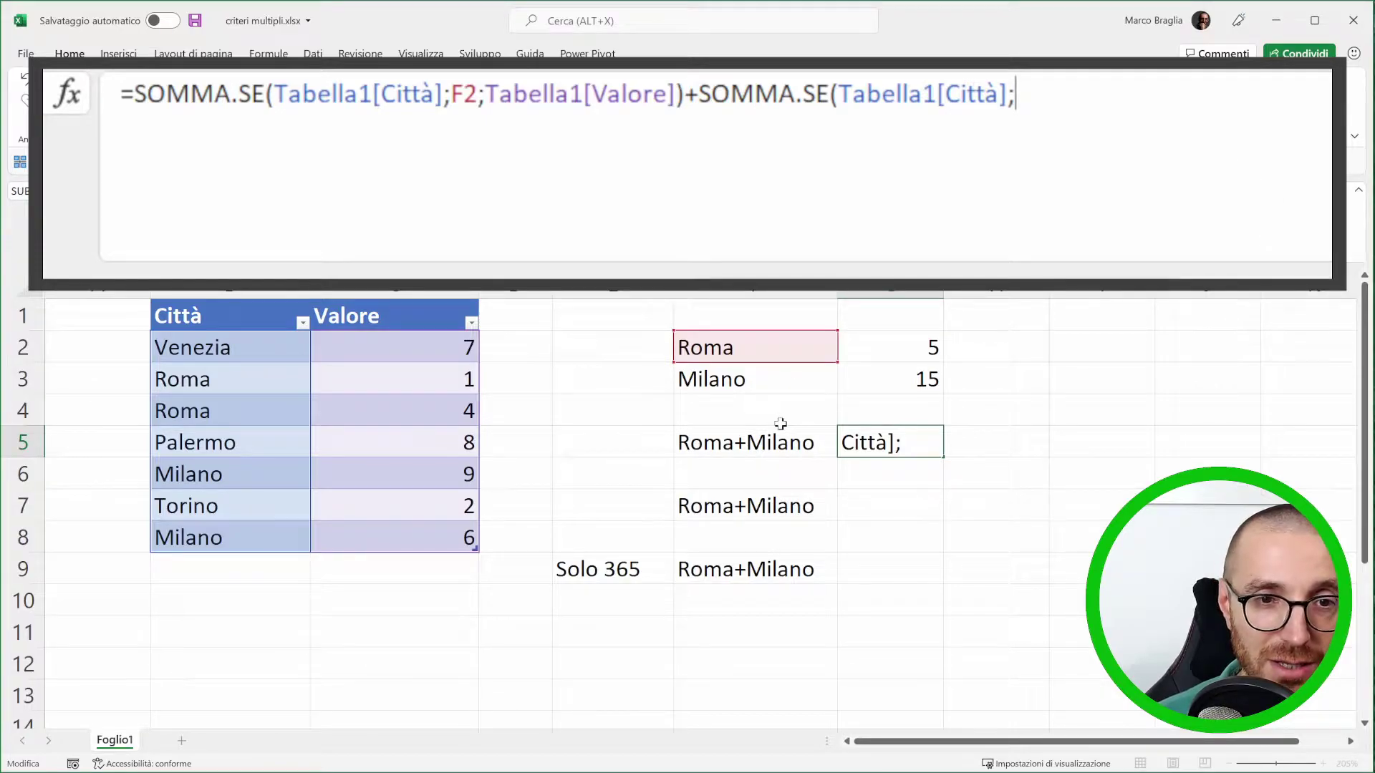
- Enter F3 as the criterion of the second SOMMA.SE in G5, moving the function's syntax tooltip clear of the formula
left_click(737, 385)
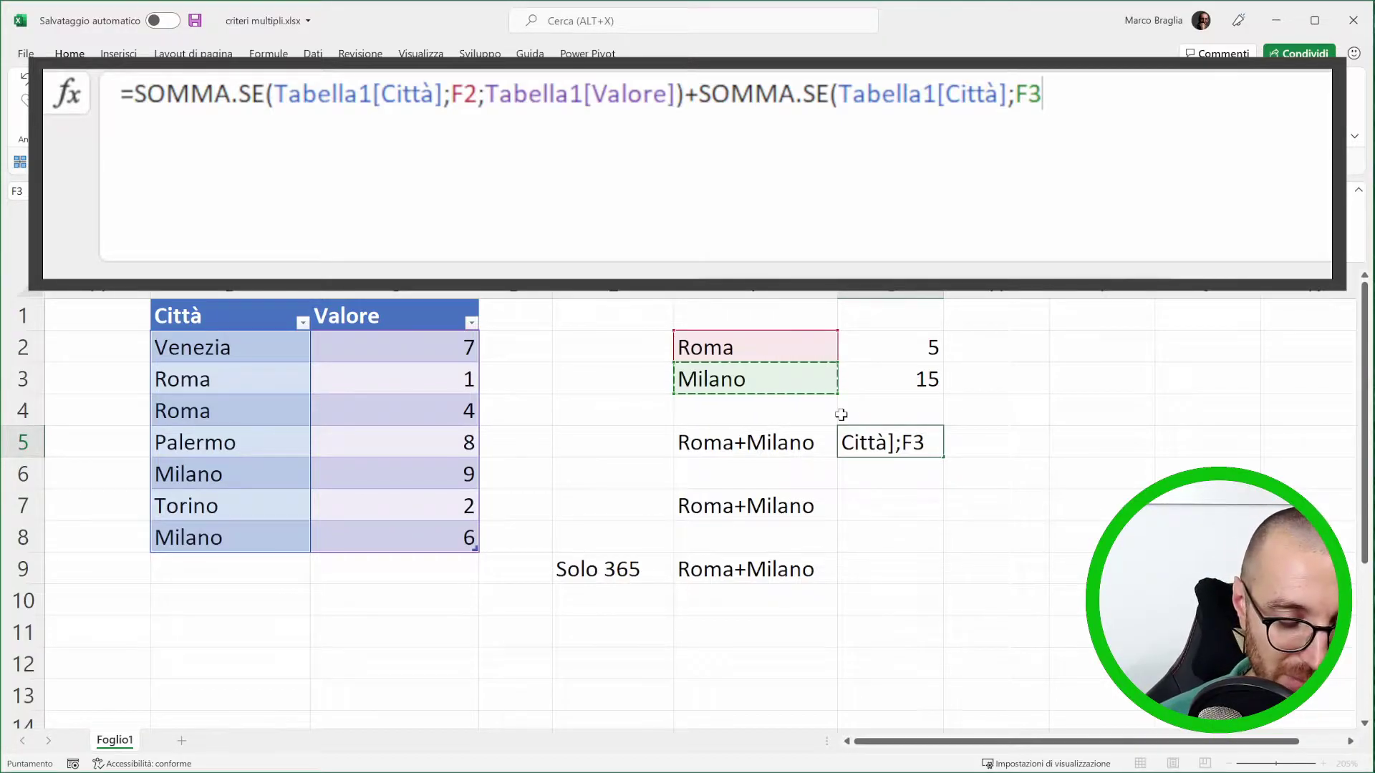
type(";")
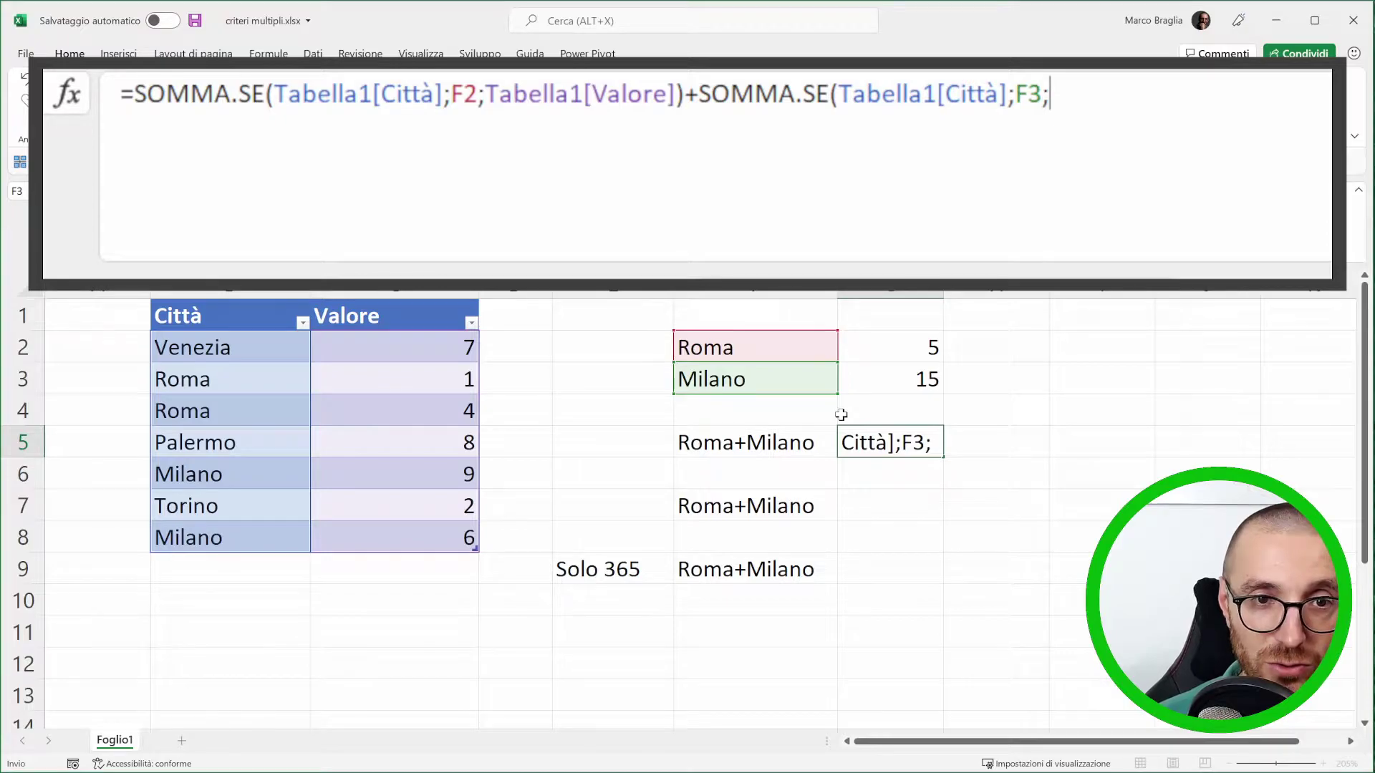
left_click_drag(530, 293, 650, 184)
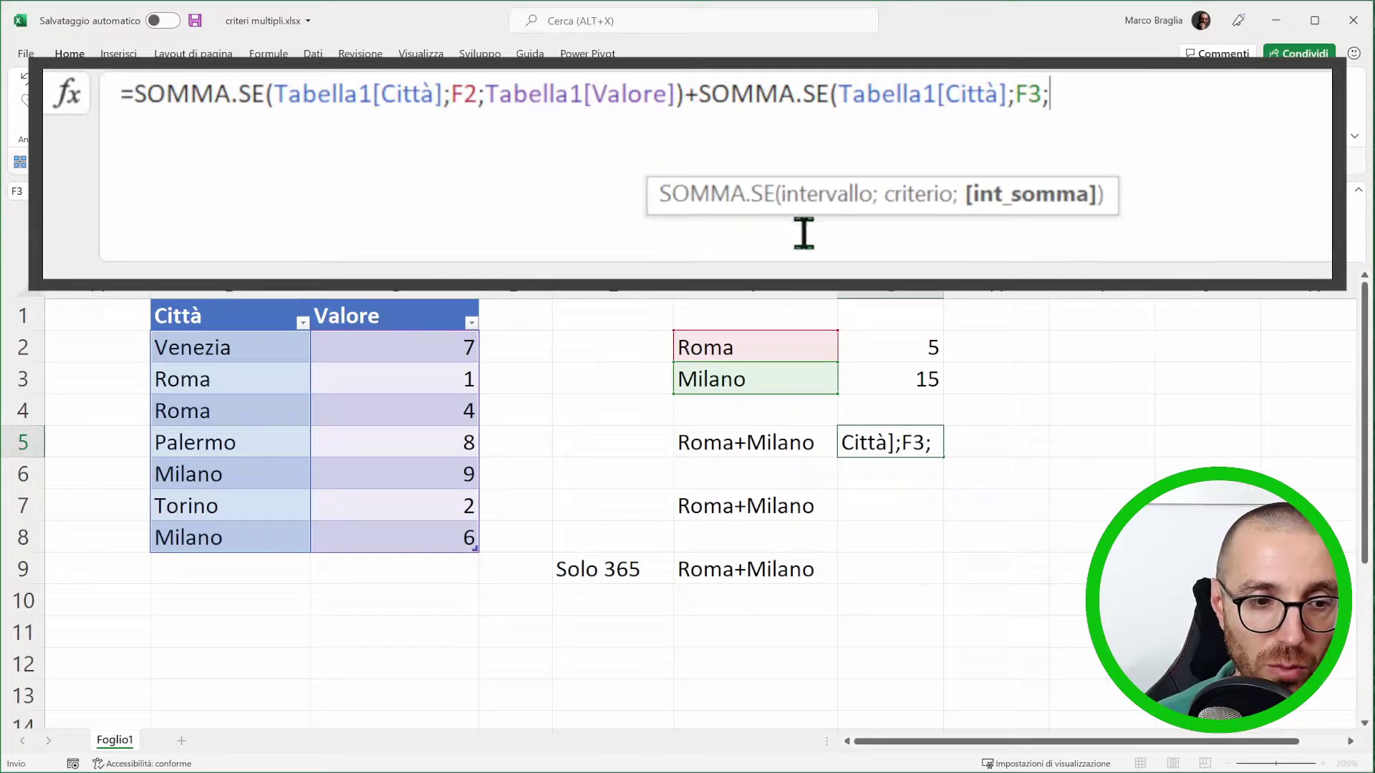
left_click(1115, 84)
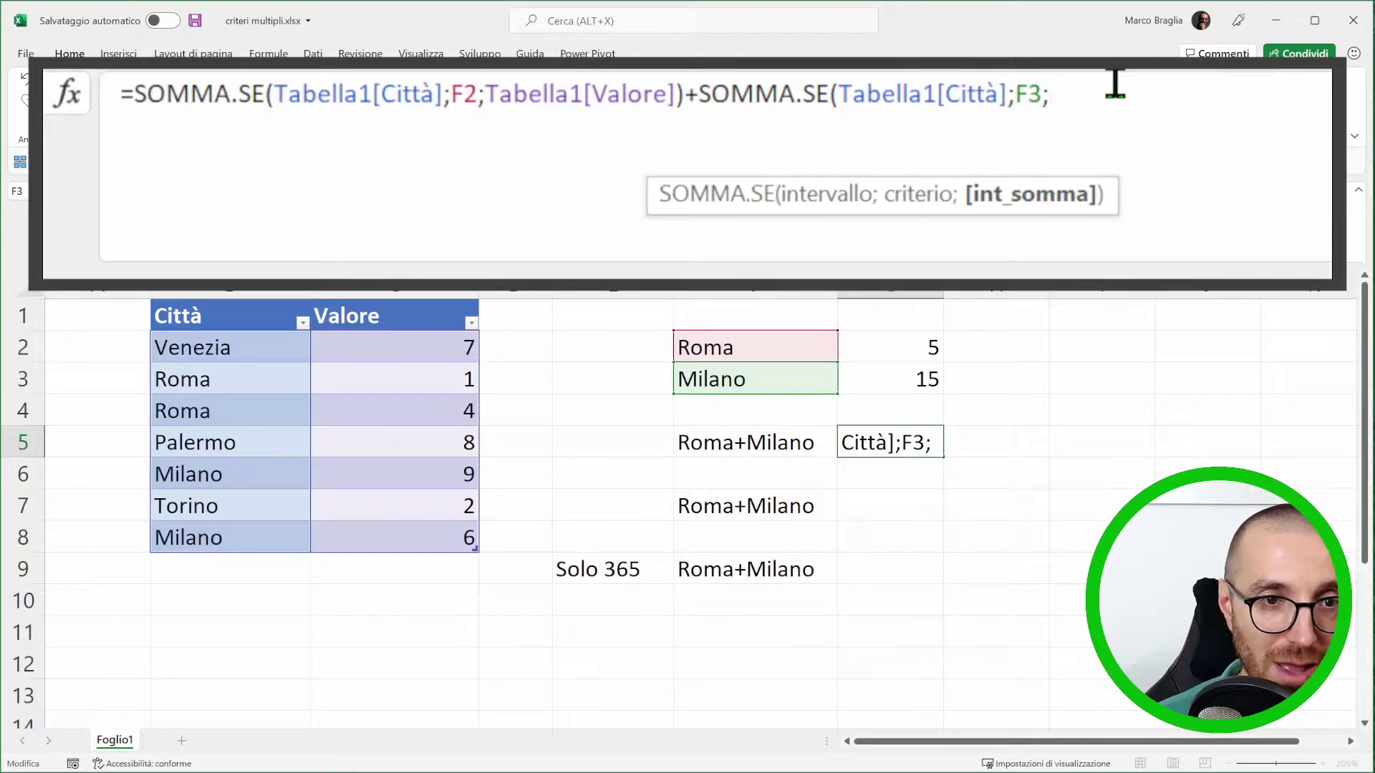
- Complete the second SOMMA.SE in G5 with Tabella1[Valore] as its sum range and enter the formula
type("tABE")
key("Tab")
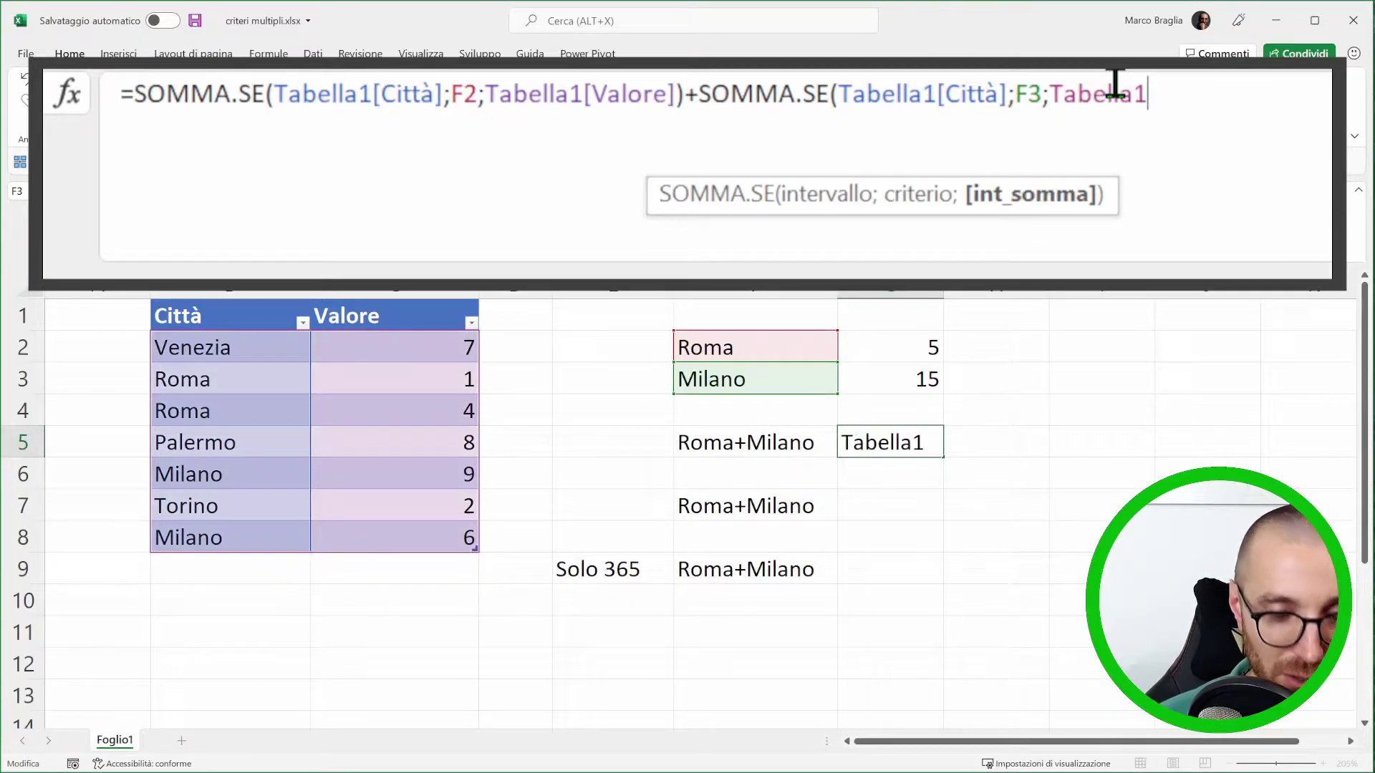
type("[Valore")
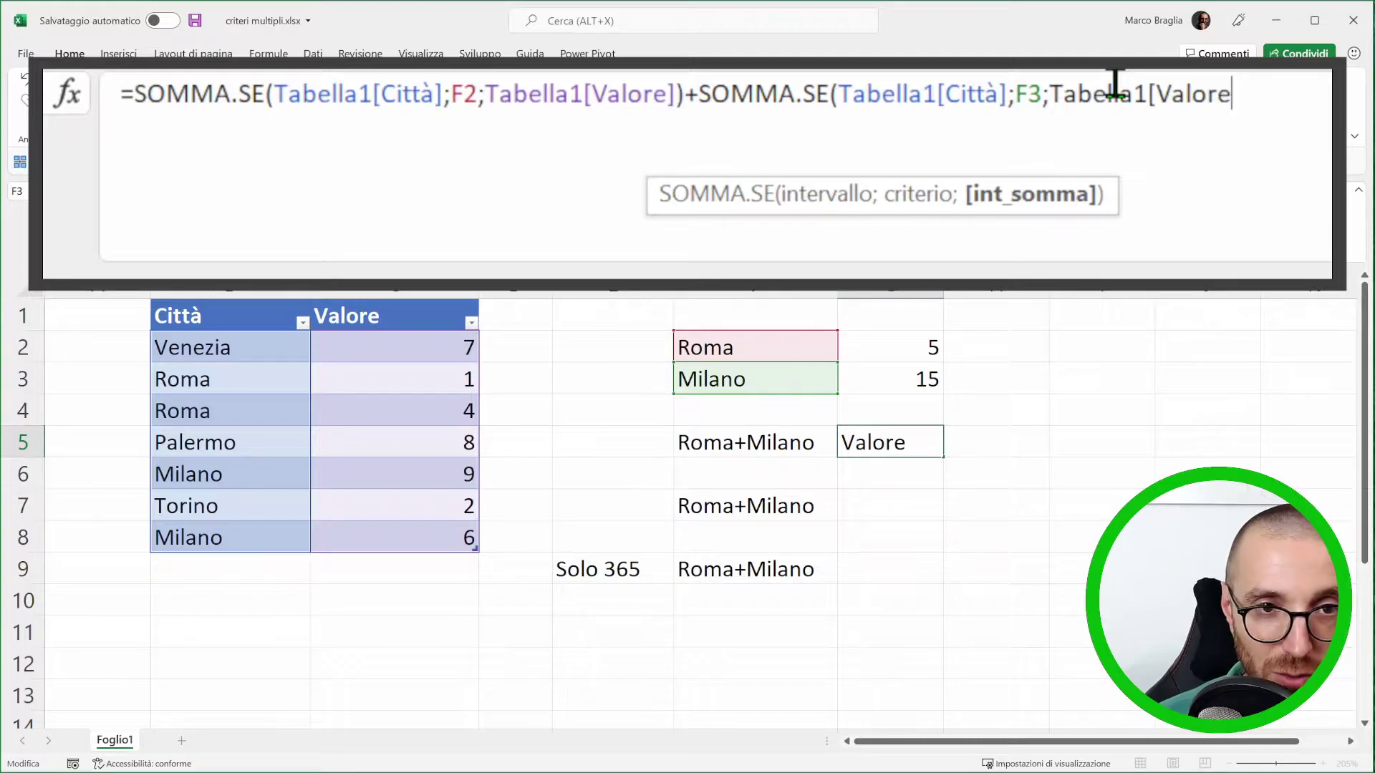
type("]")
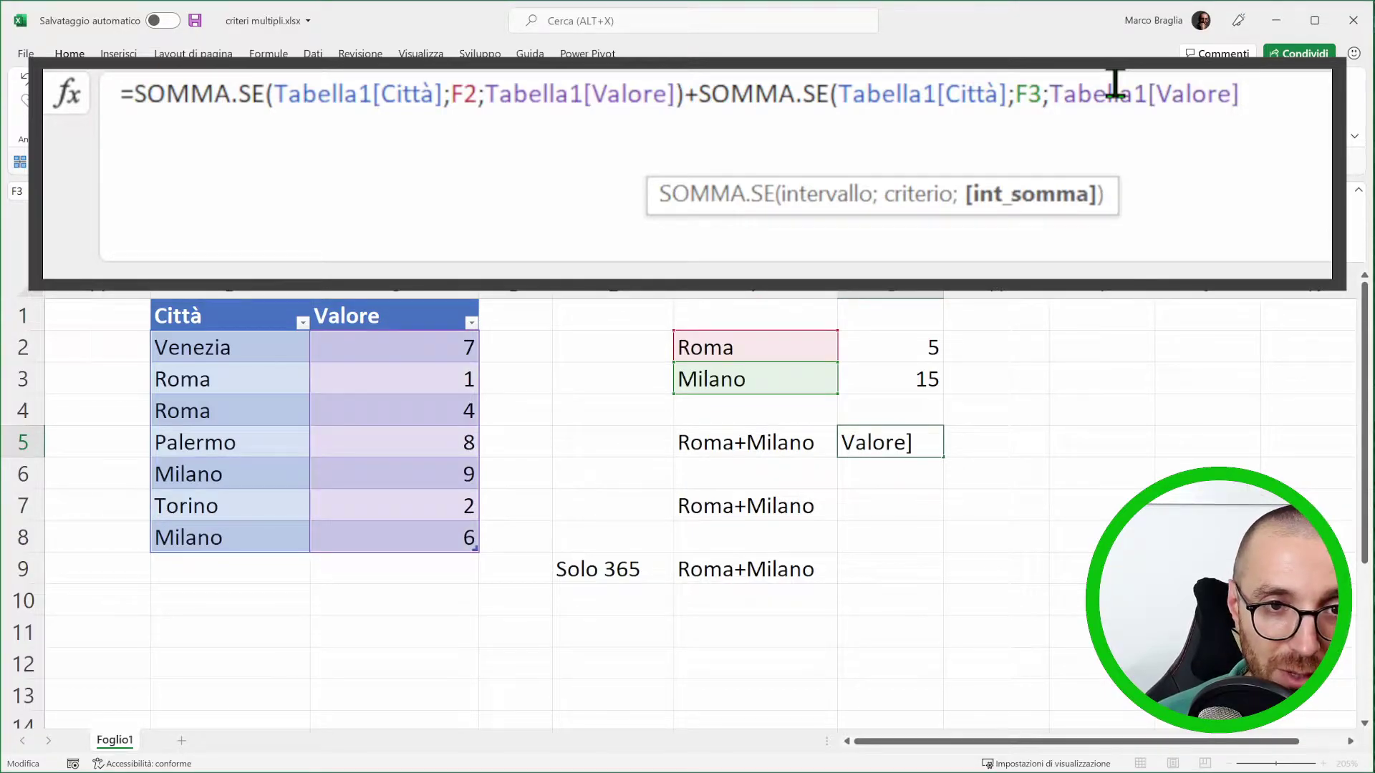
type(")")
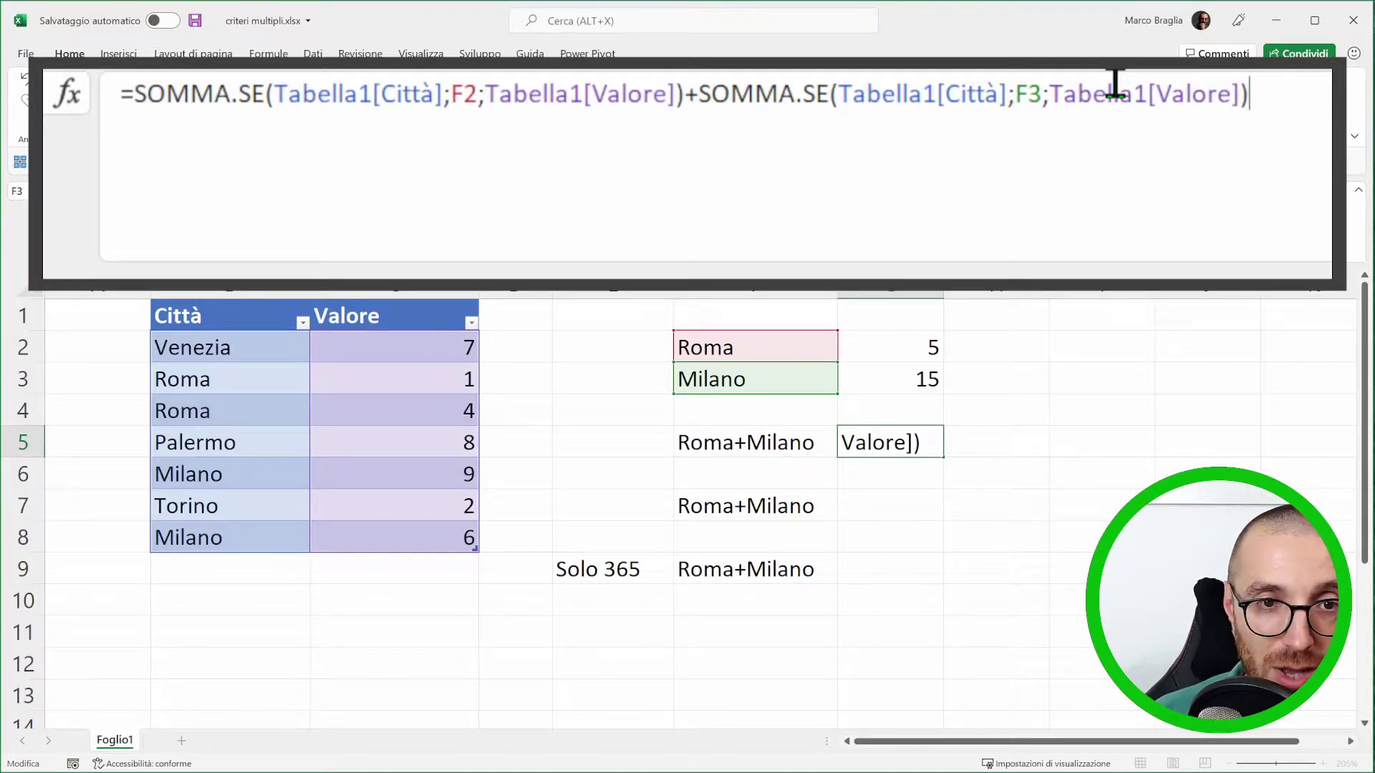
key("Return")
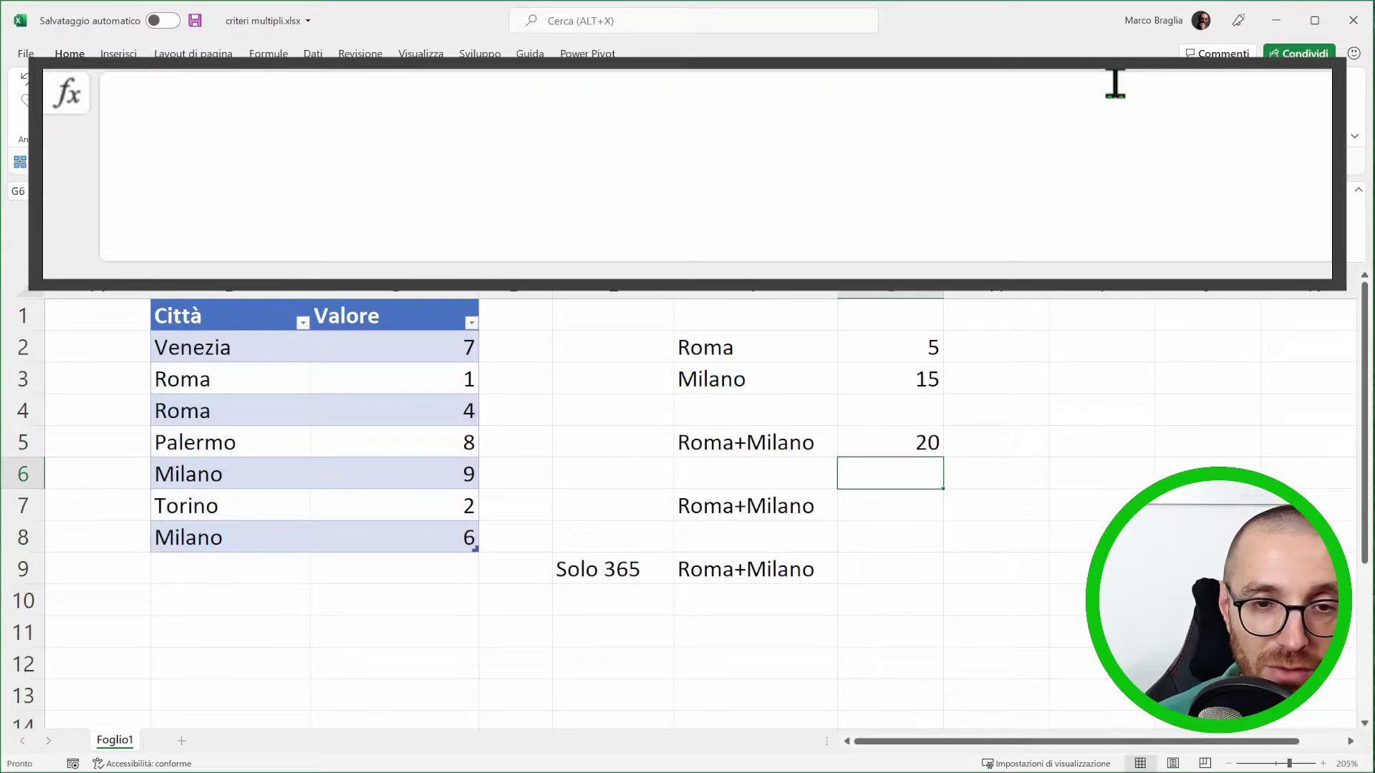
- Highlight the second SOMMA.SE function inside the G5 formula to review it
left_click(899, 449)
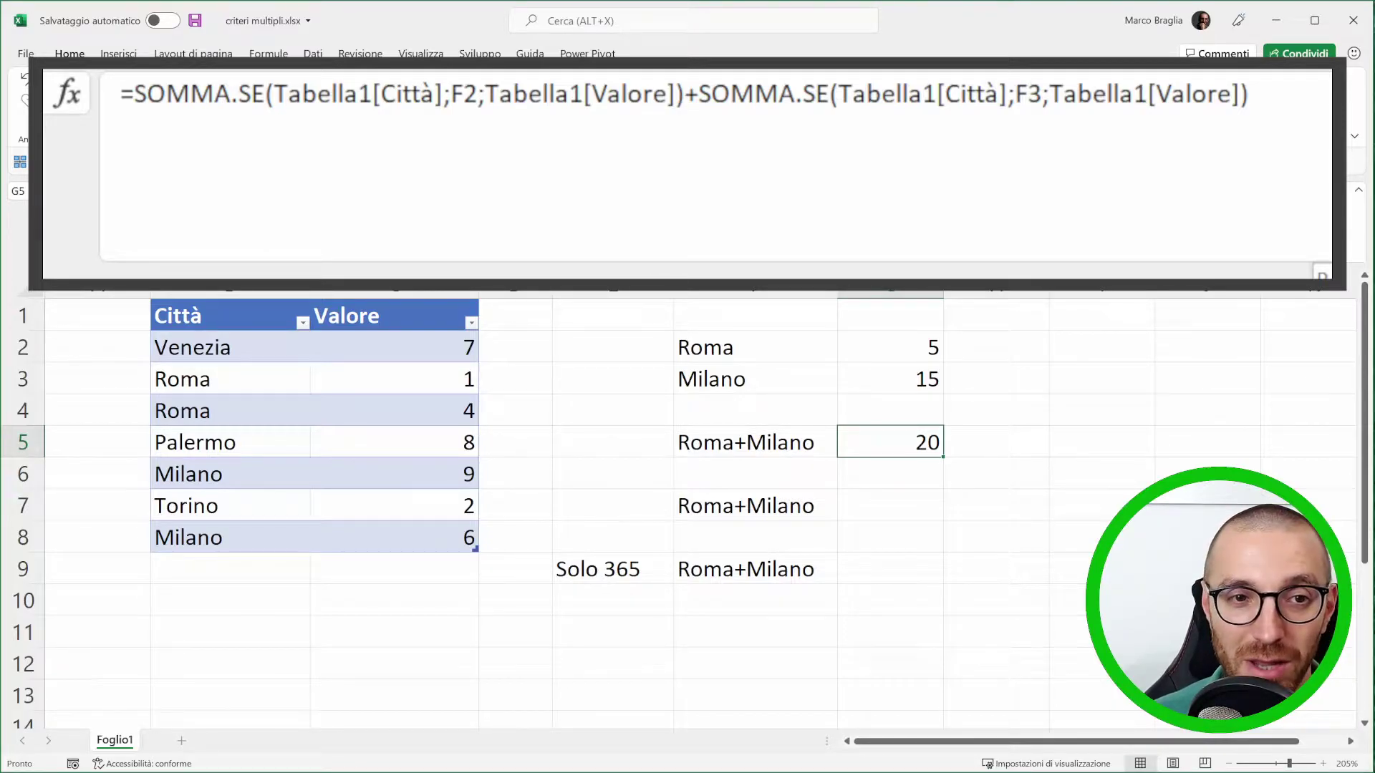
left_click(1249, 94)
left_click_drag(1250, 93, 698, 93)
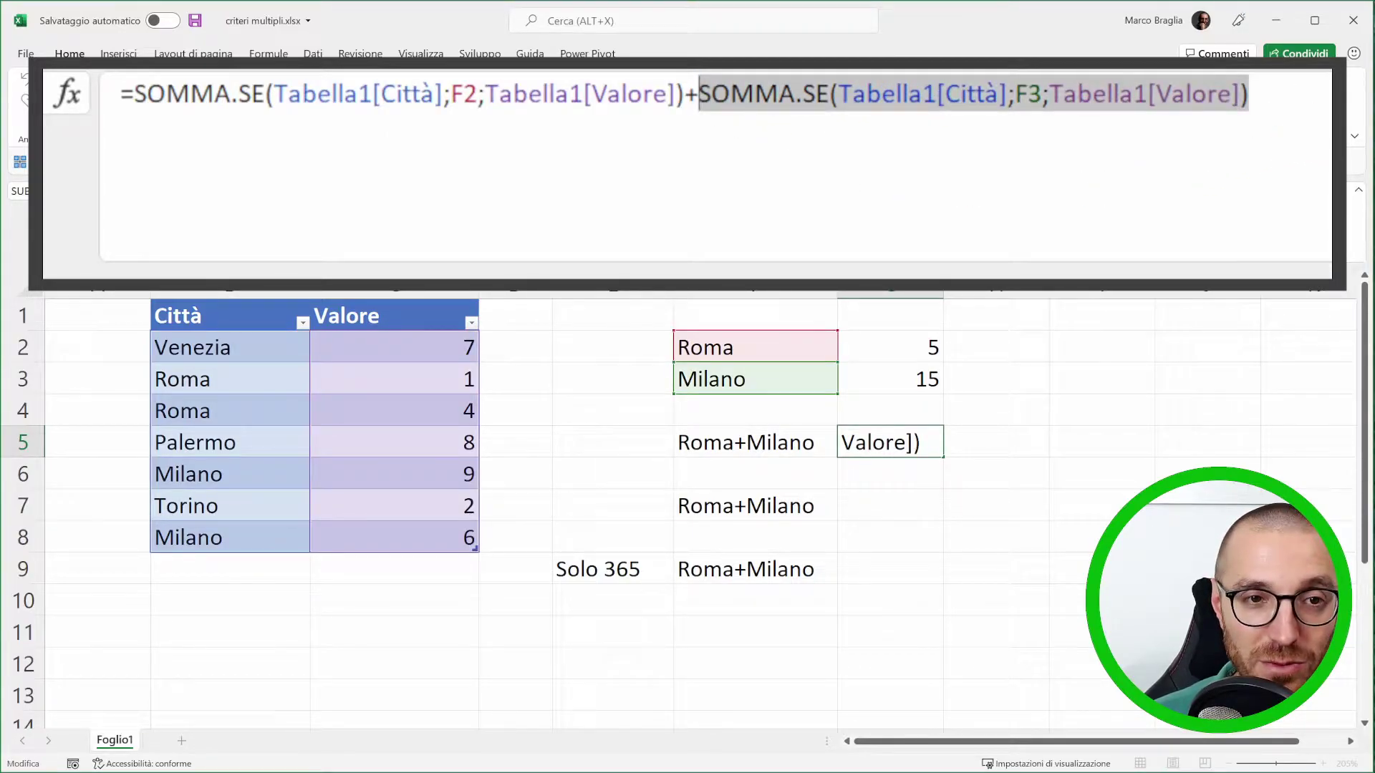
key("ctrl+Return")
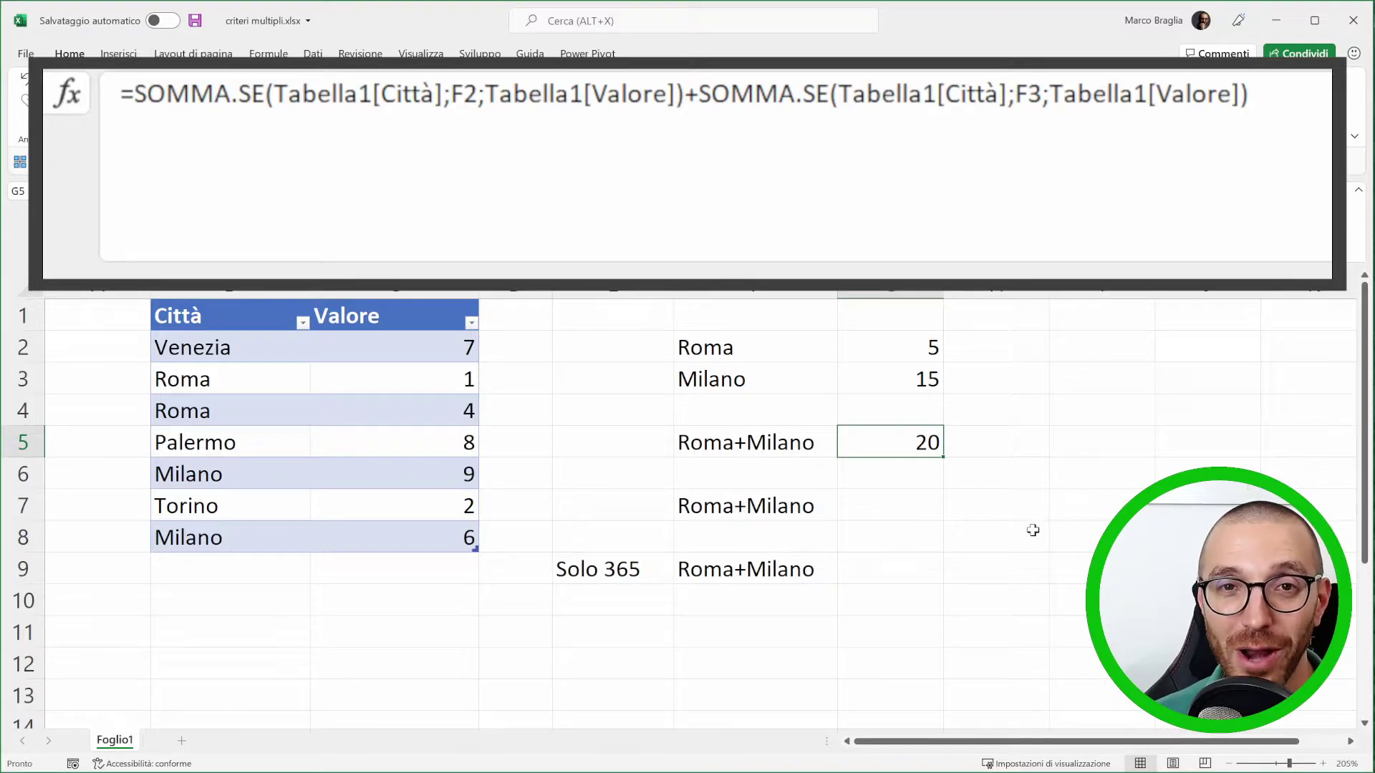
left_click(879, 504)
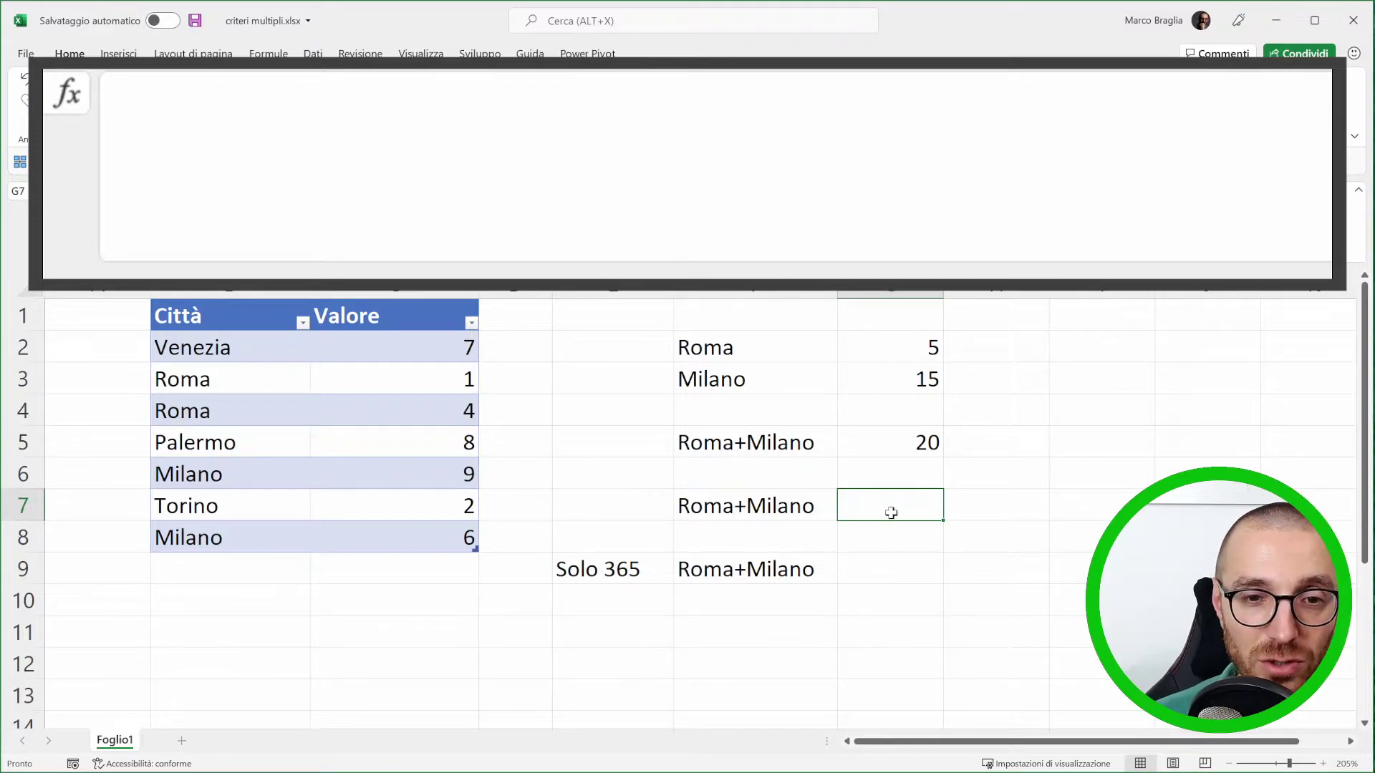
left_click(782, 142)
type("=SOMMM")
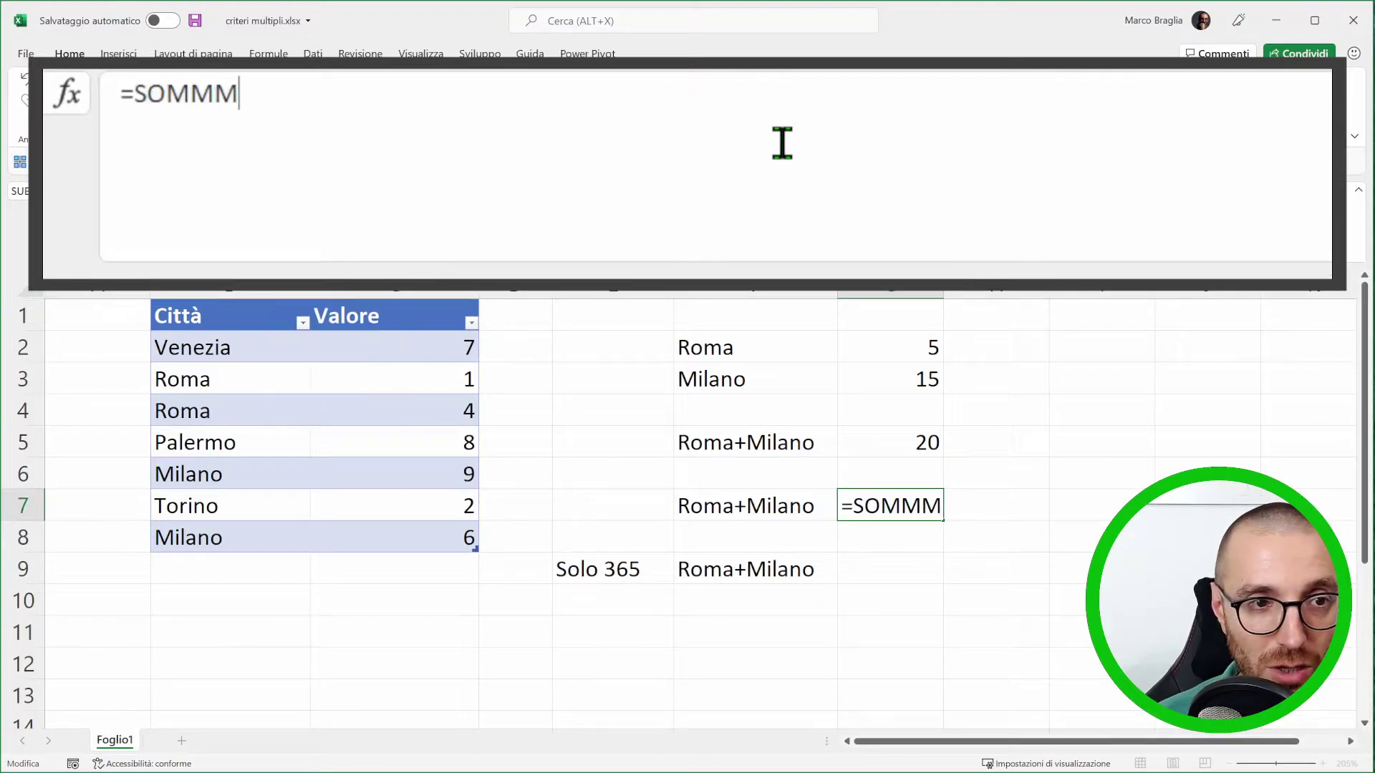
key("BackSpace")
key("Down")
key("Down")
key("Down")
key("Down")
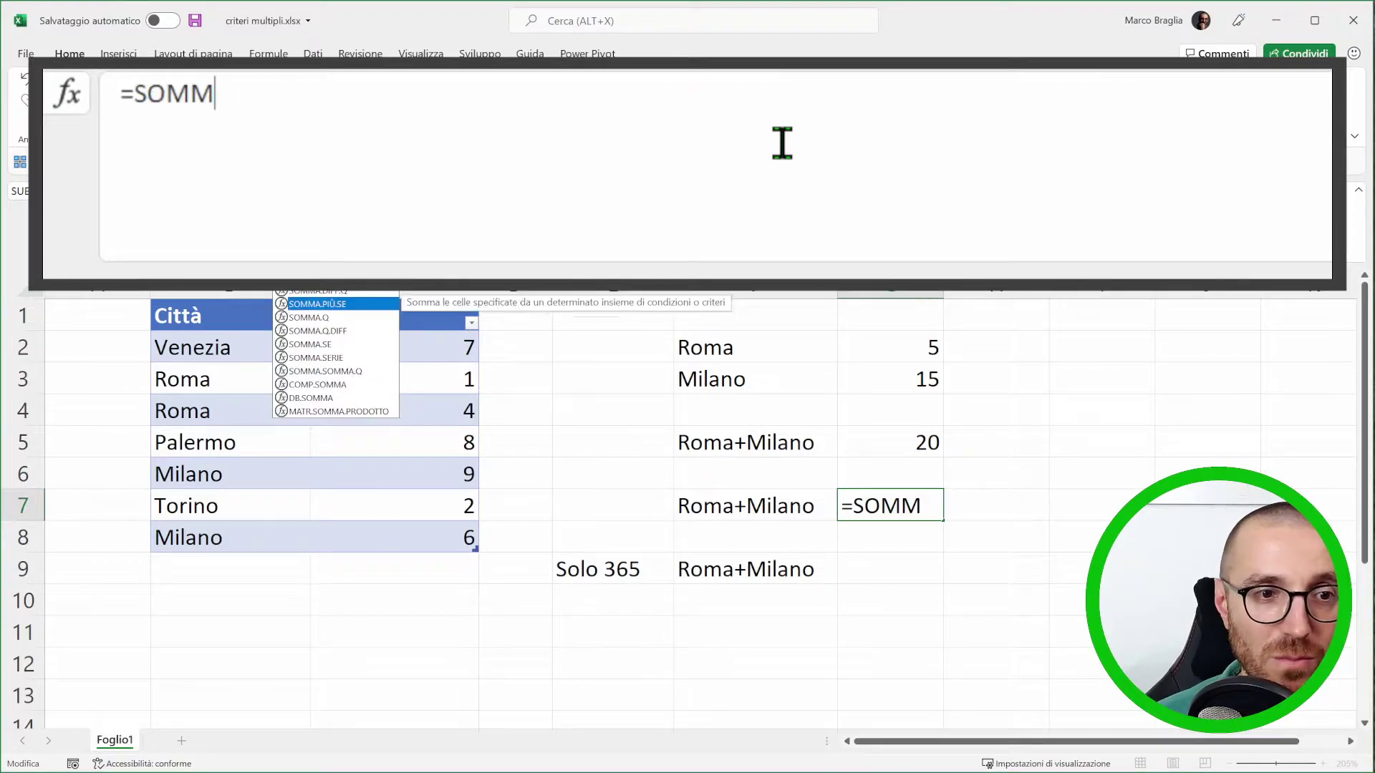
key("Tab")
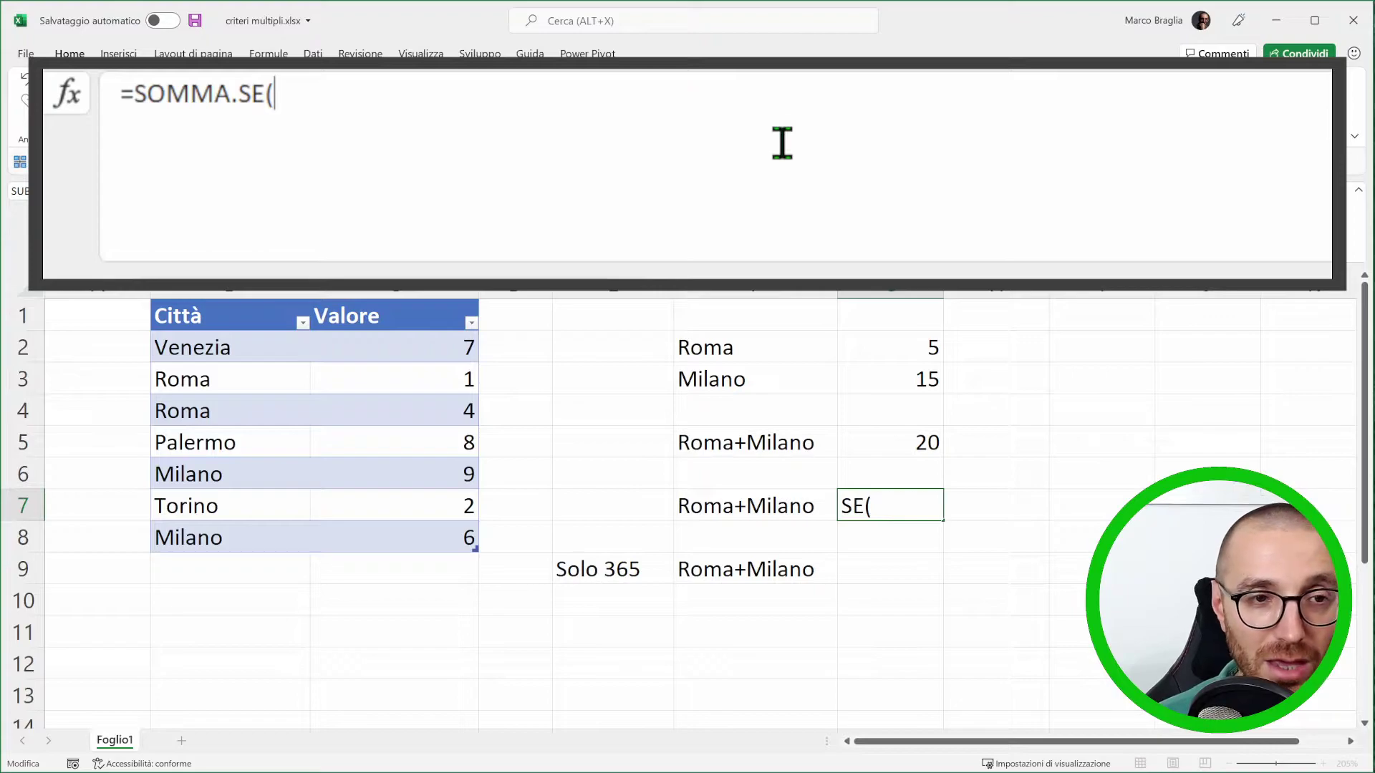
type("TABE")
key("Tab")
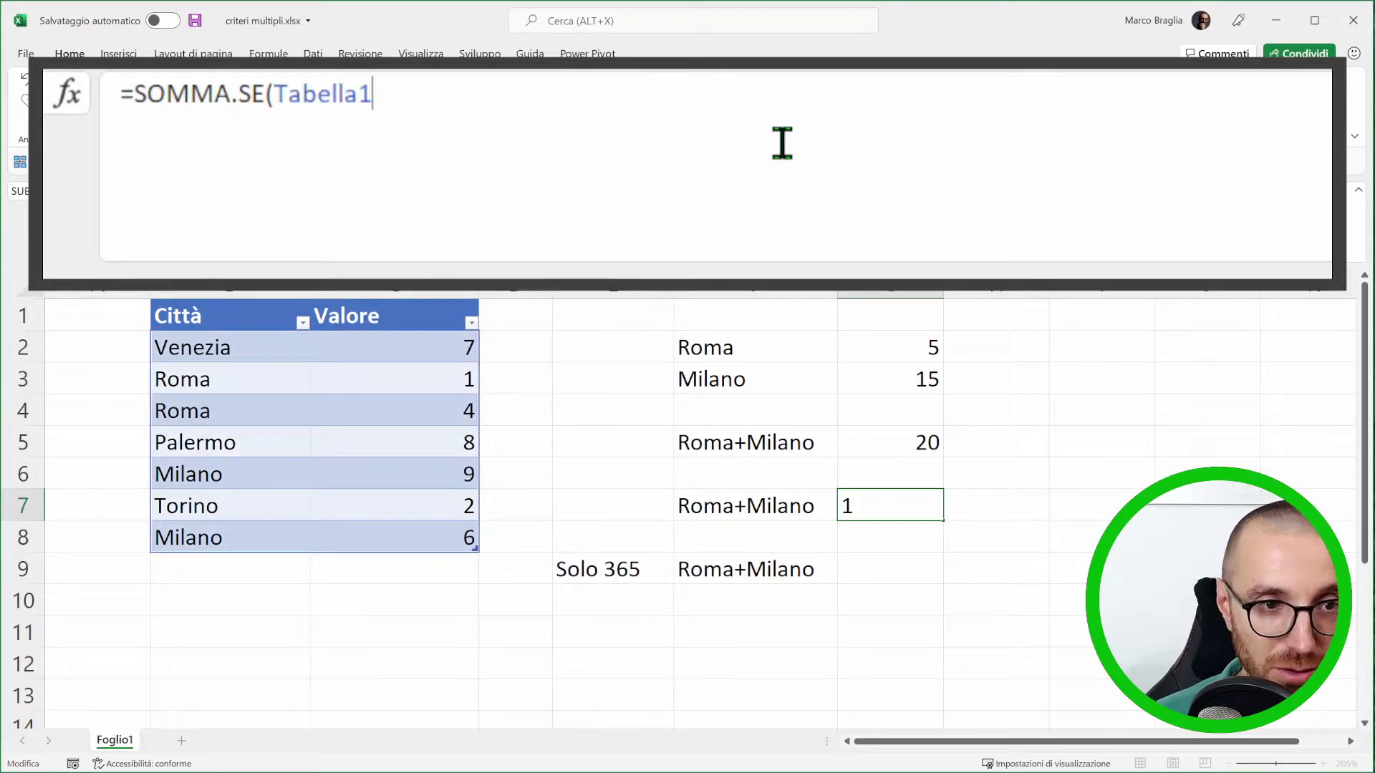
type("[CIT")
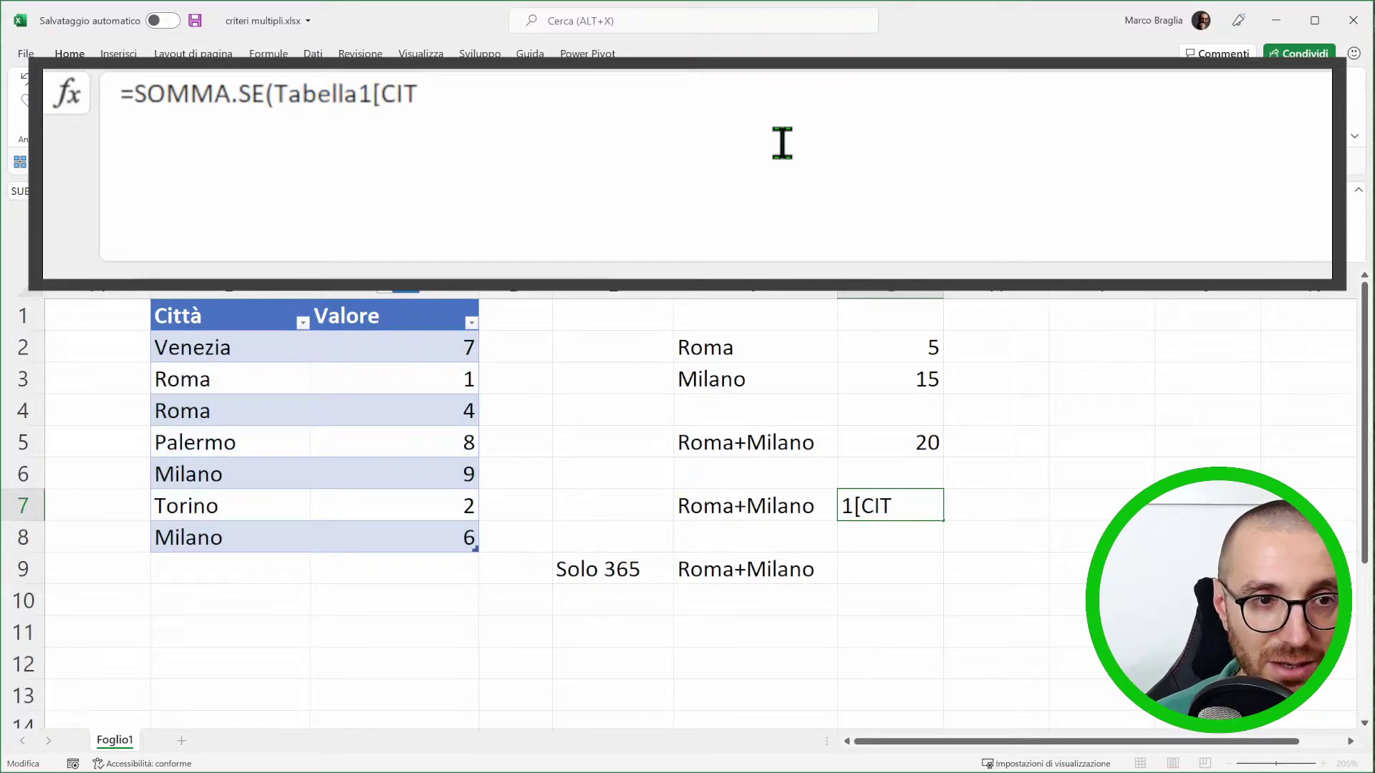
key("Tab")
type("]")
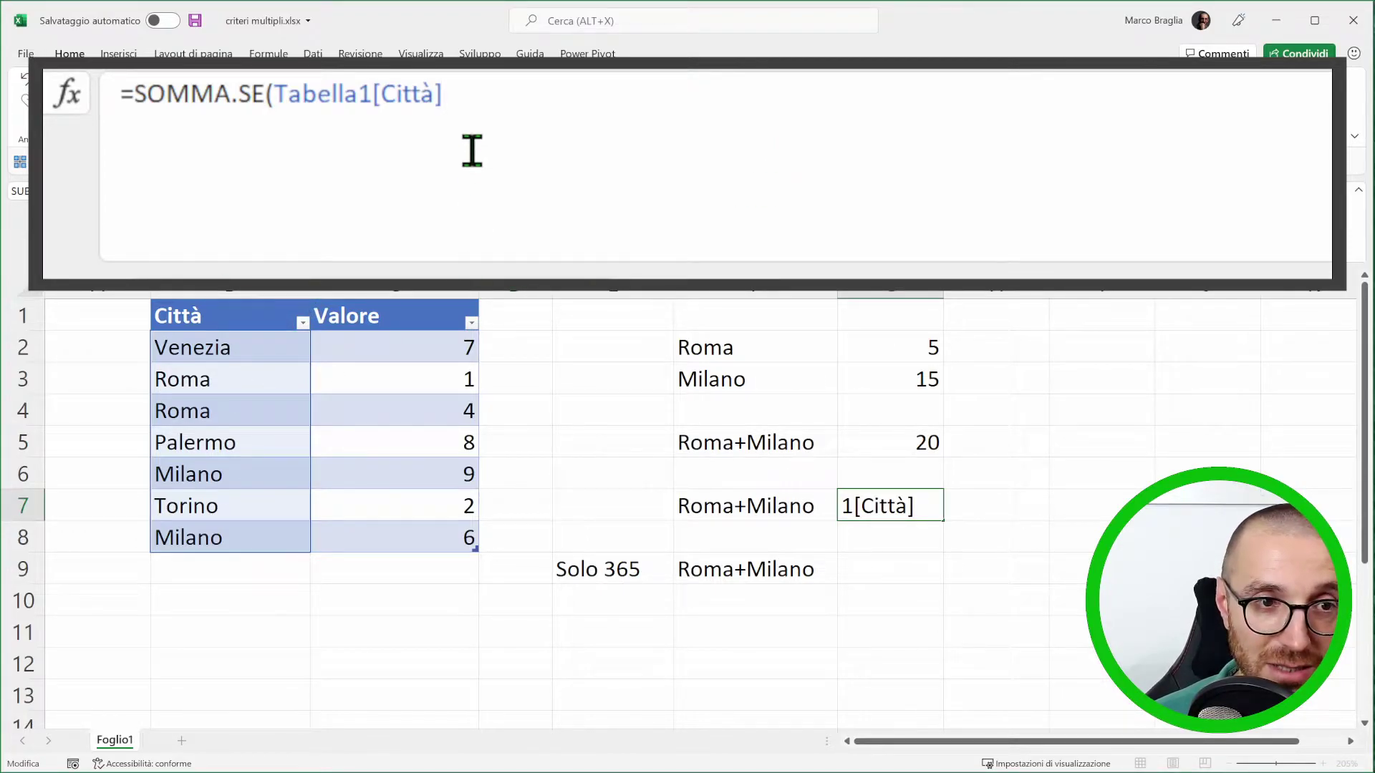
type(";")
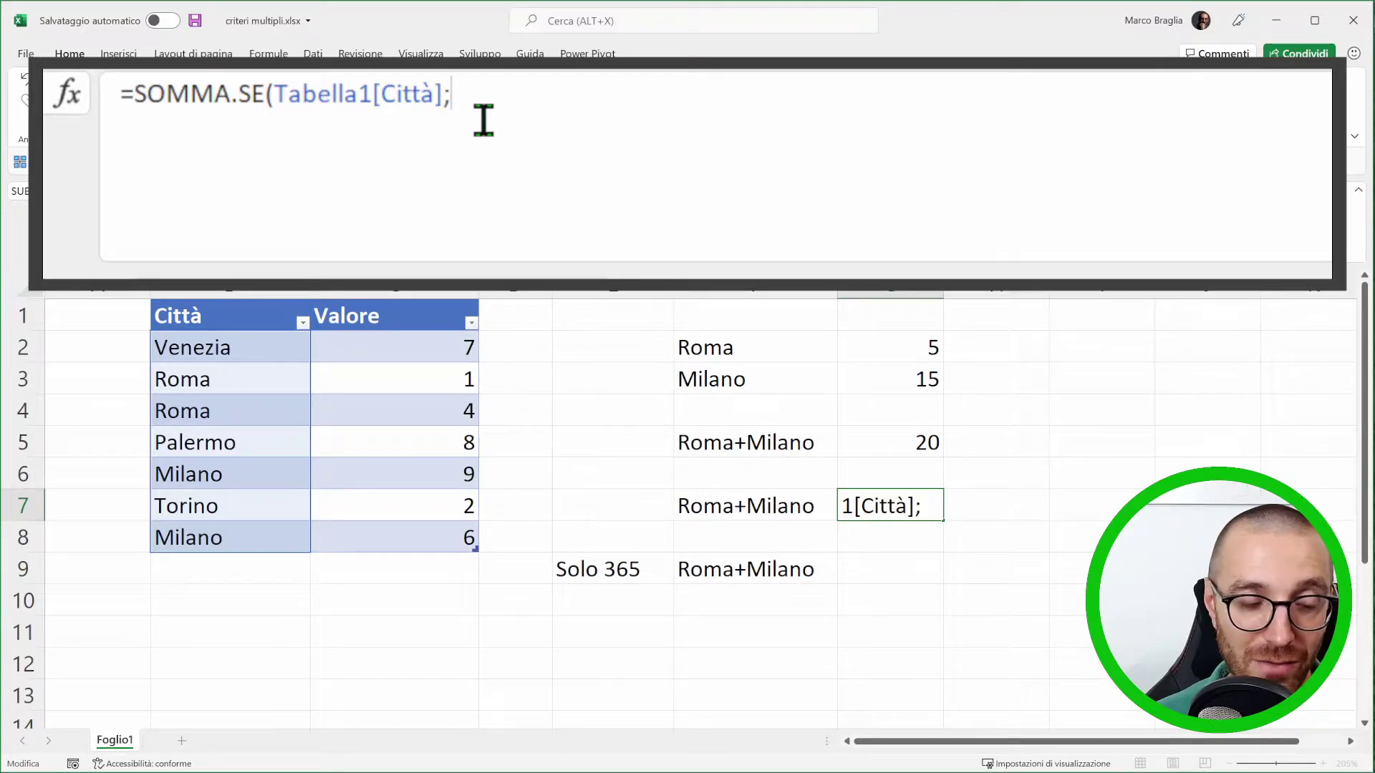
key("Escape")
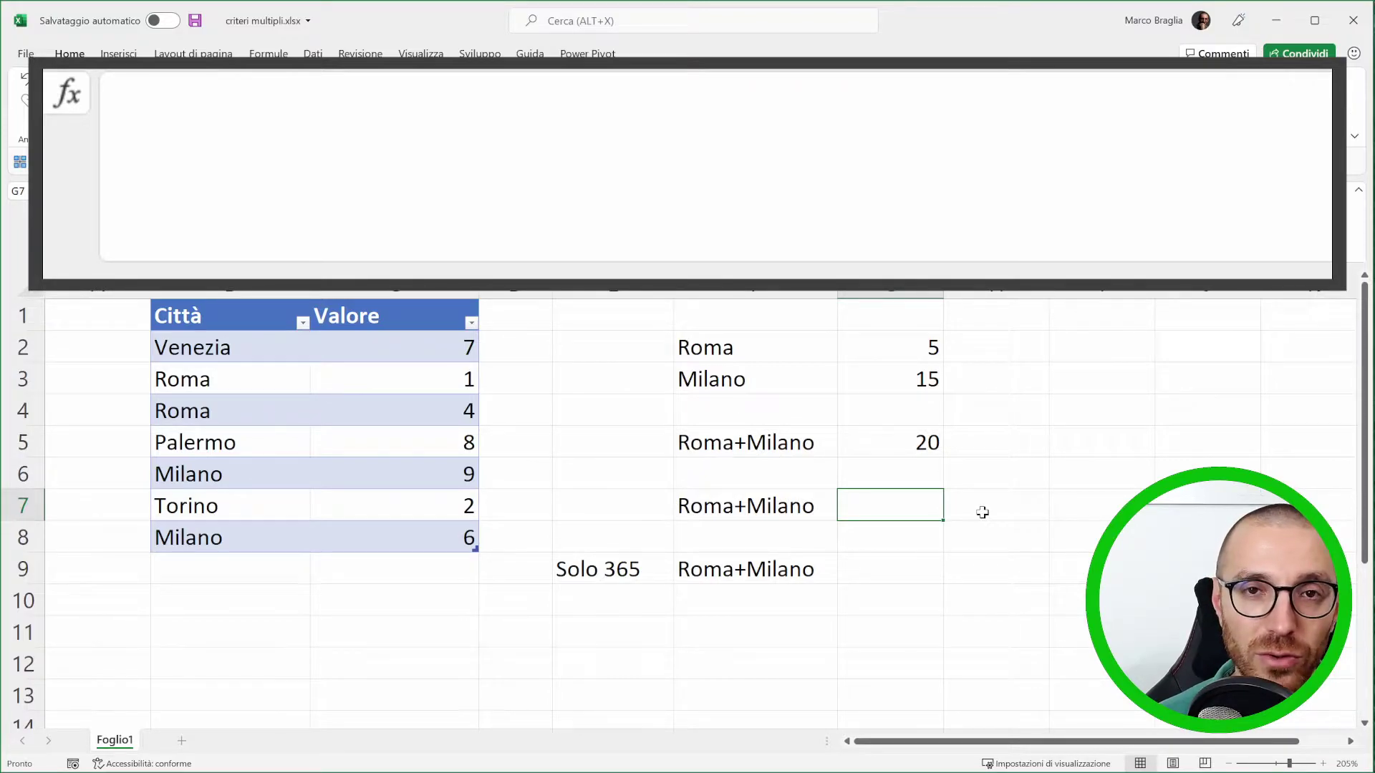
- Enter =Tabella1[Città] in G7 and select the spilled list of cities
type("?")
key("BackSpace")
type("=TABE")
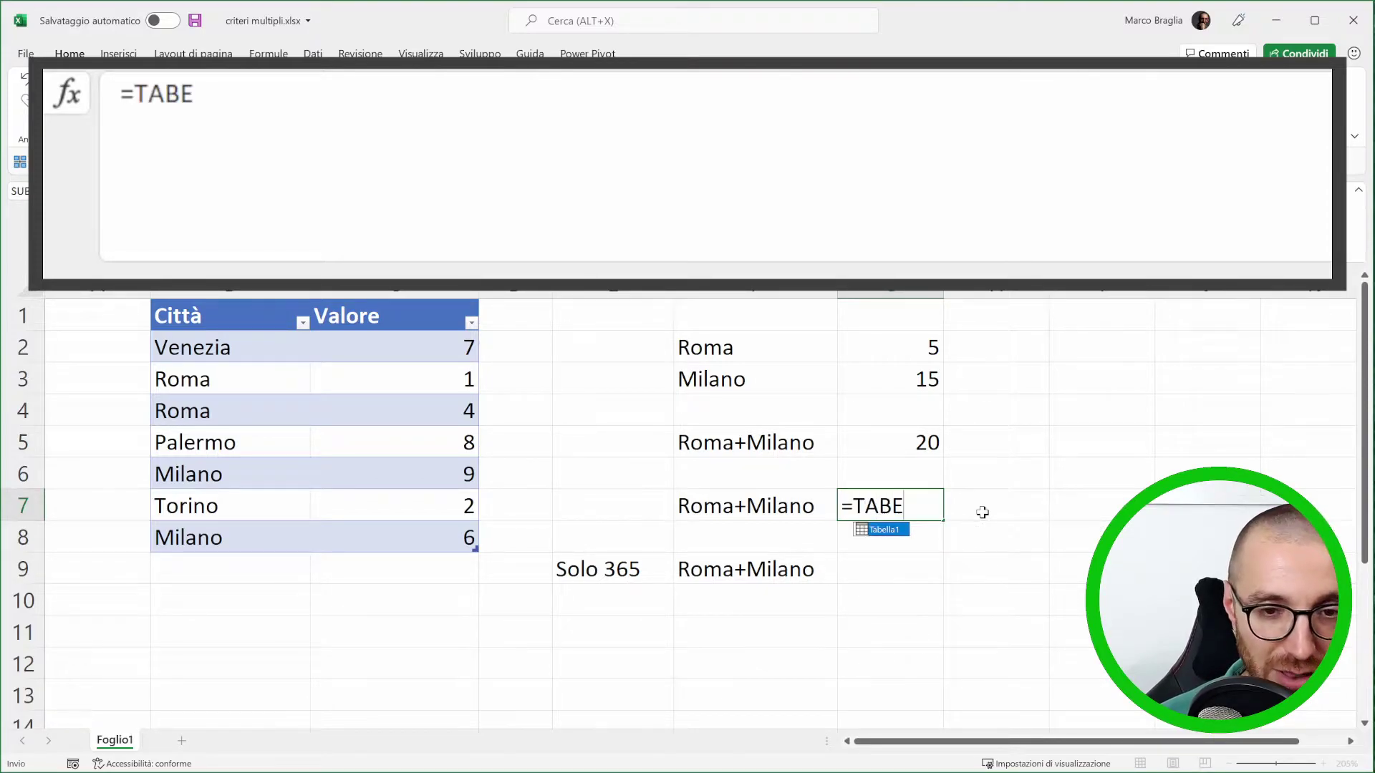
key("Tab")
type("[CITT")
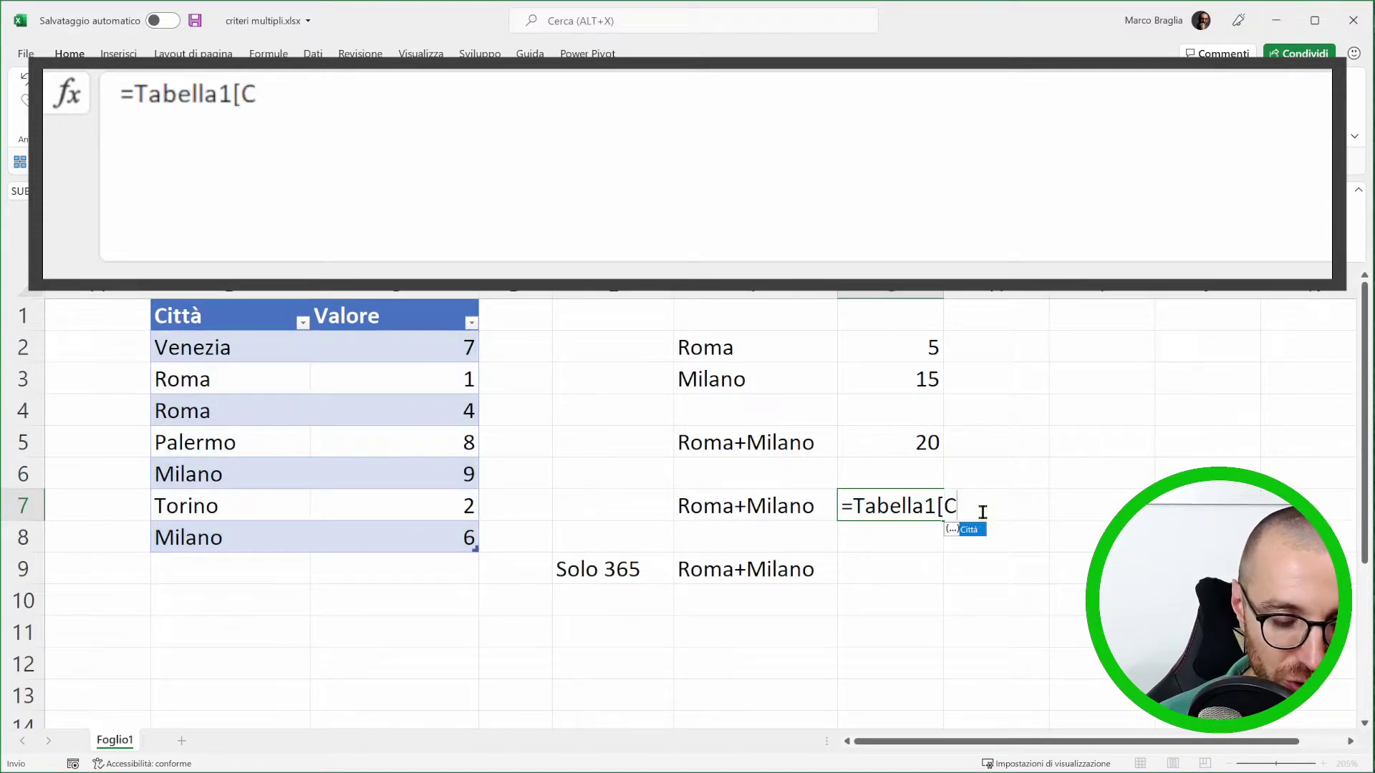
key("Tab")
type("]")
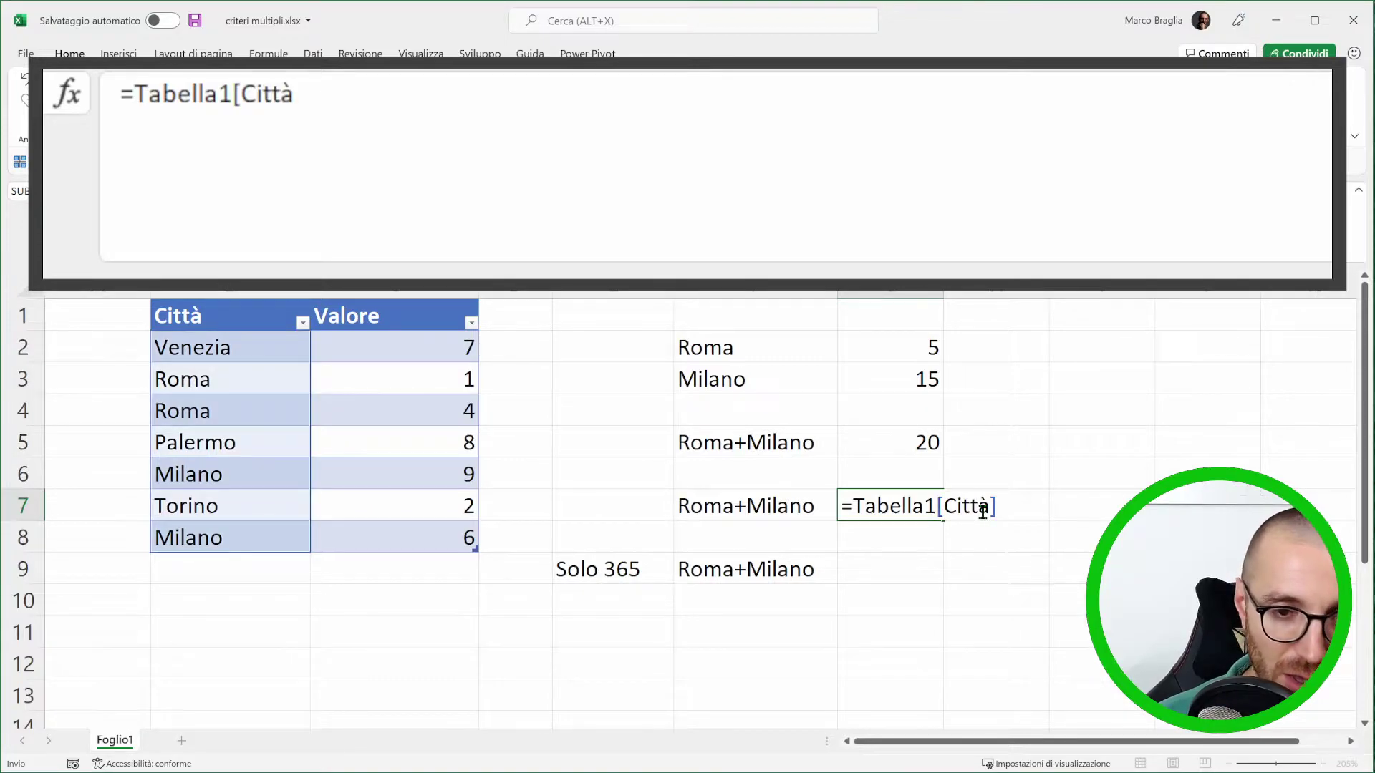
key("Return")
left_click_drag(897, 508, 911, 693)
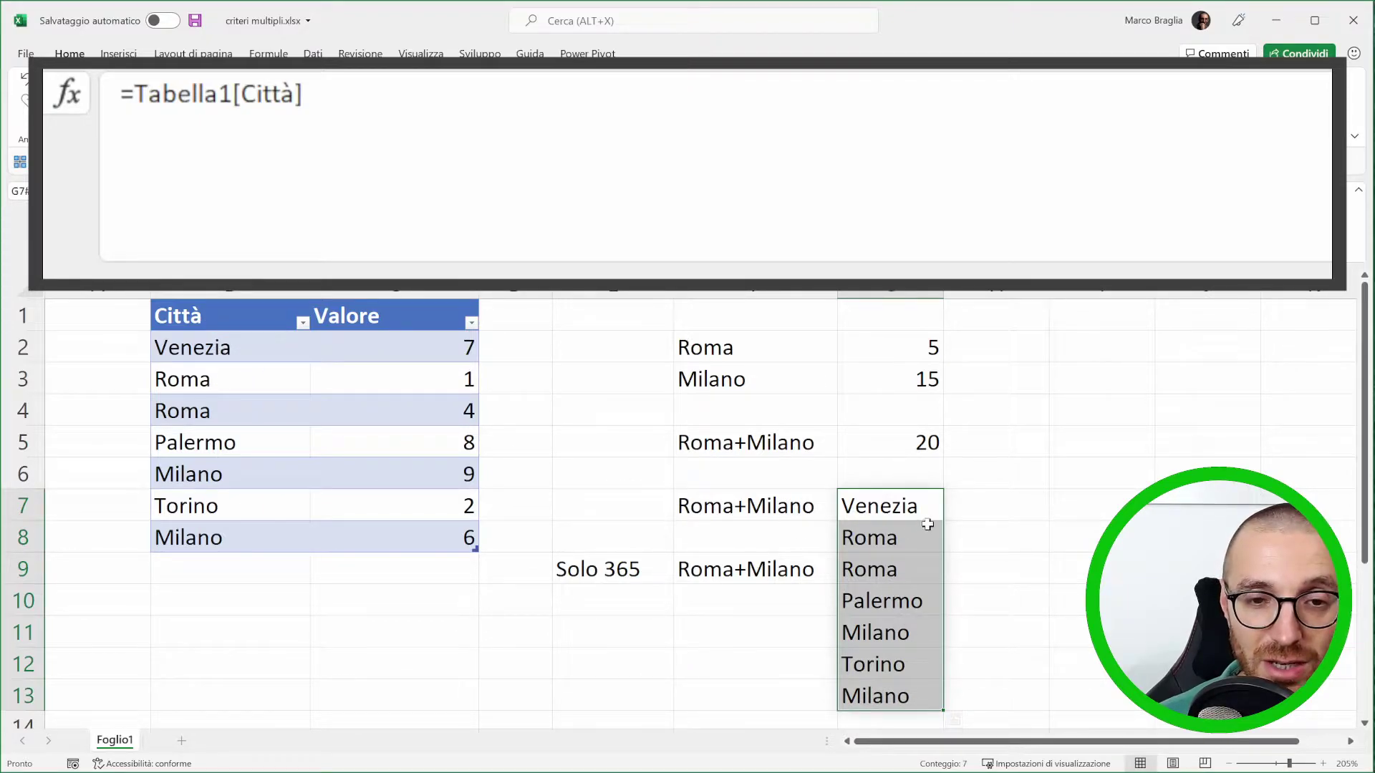
- Replace the formula in G7 with =F2:F3, and compare the spilled cells with the source range F2:F3
left_click(912, 509)
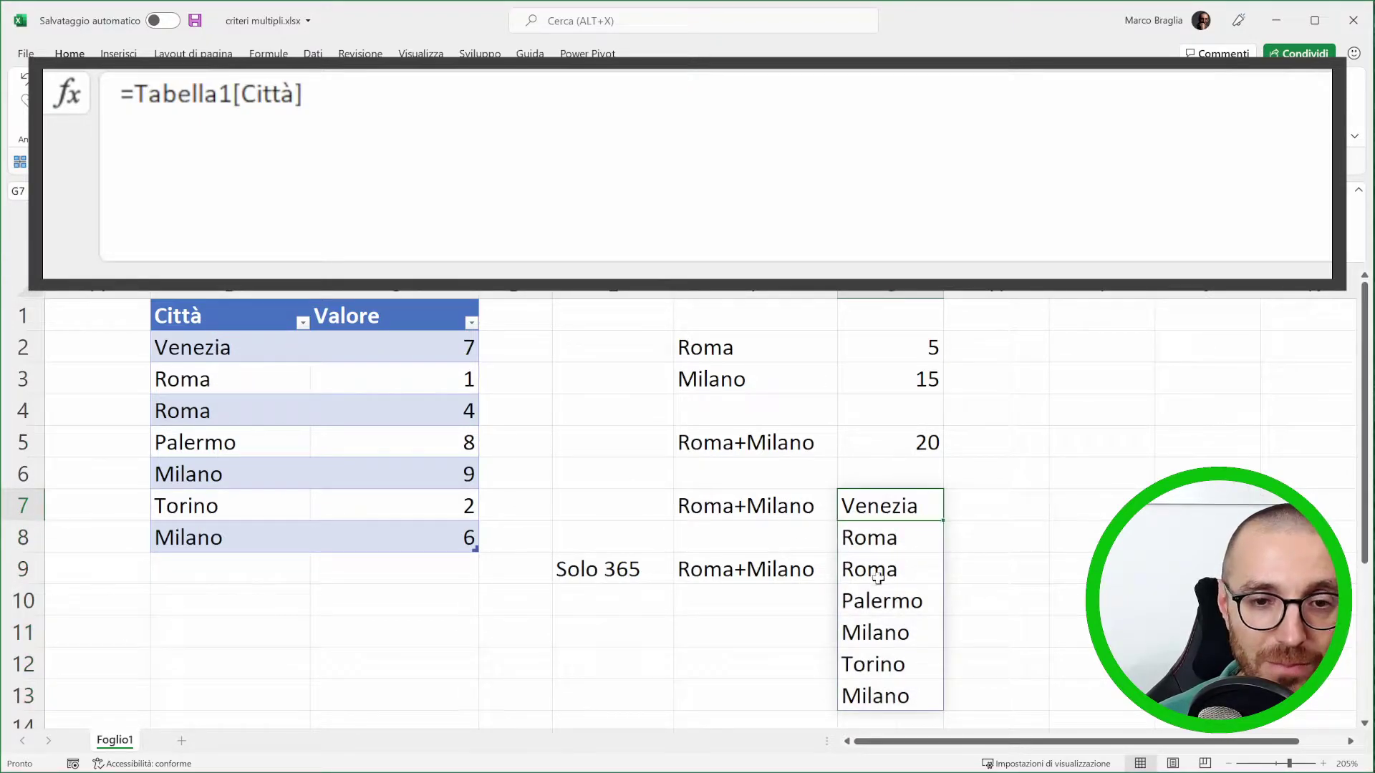
double_click(919, 494)
key("Escape")
type("=")
left_click_drag(716, 348, 726, 380)
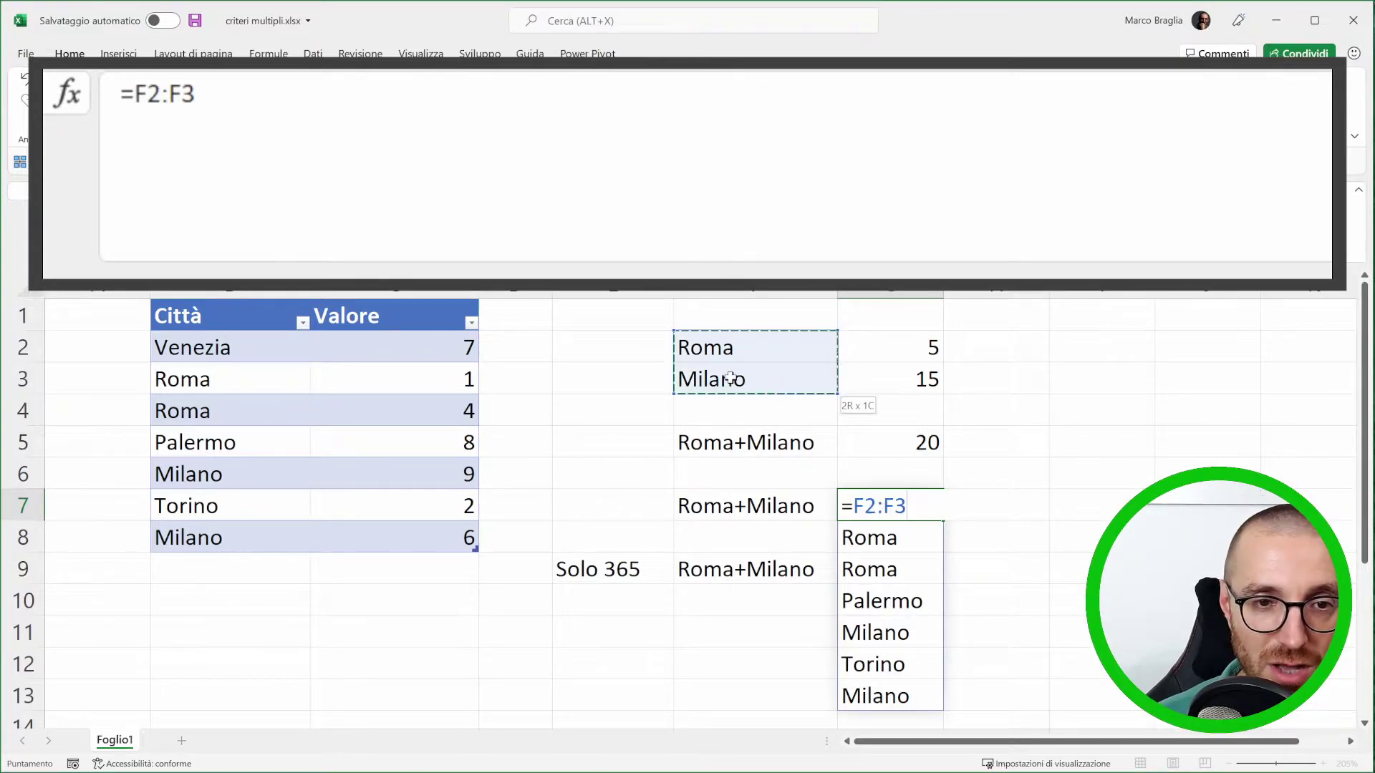
key("Return")
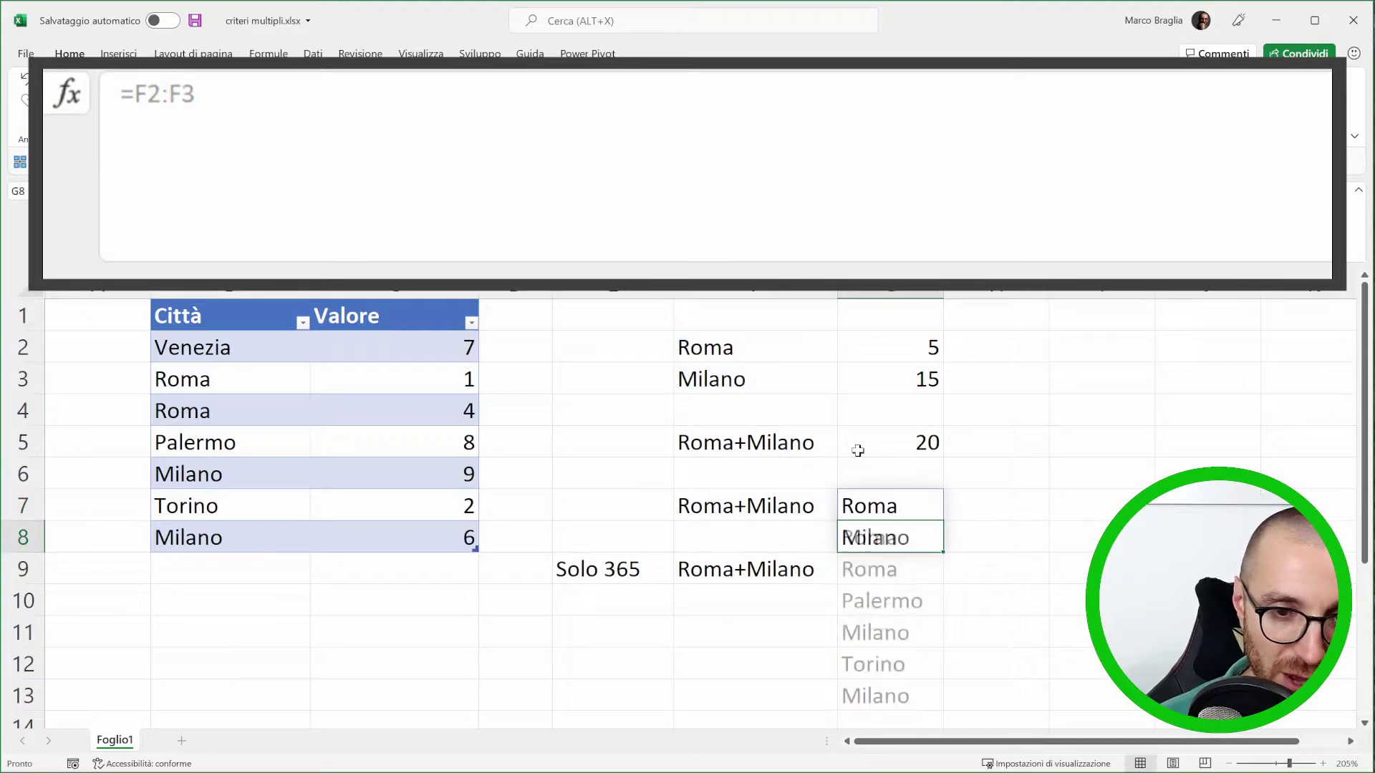
left_click_drag(917, 504, 903, 544)
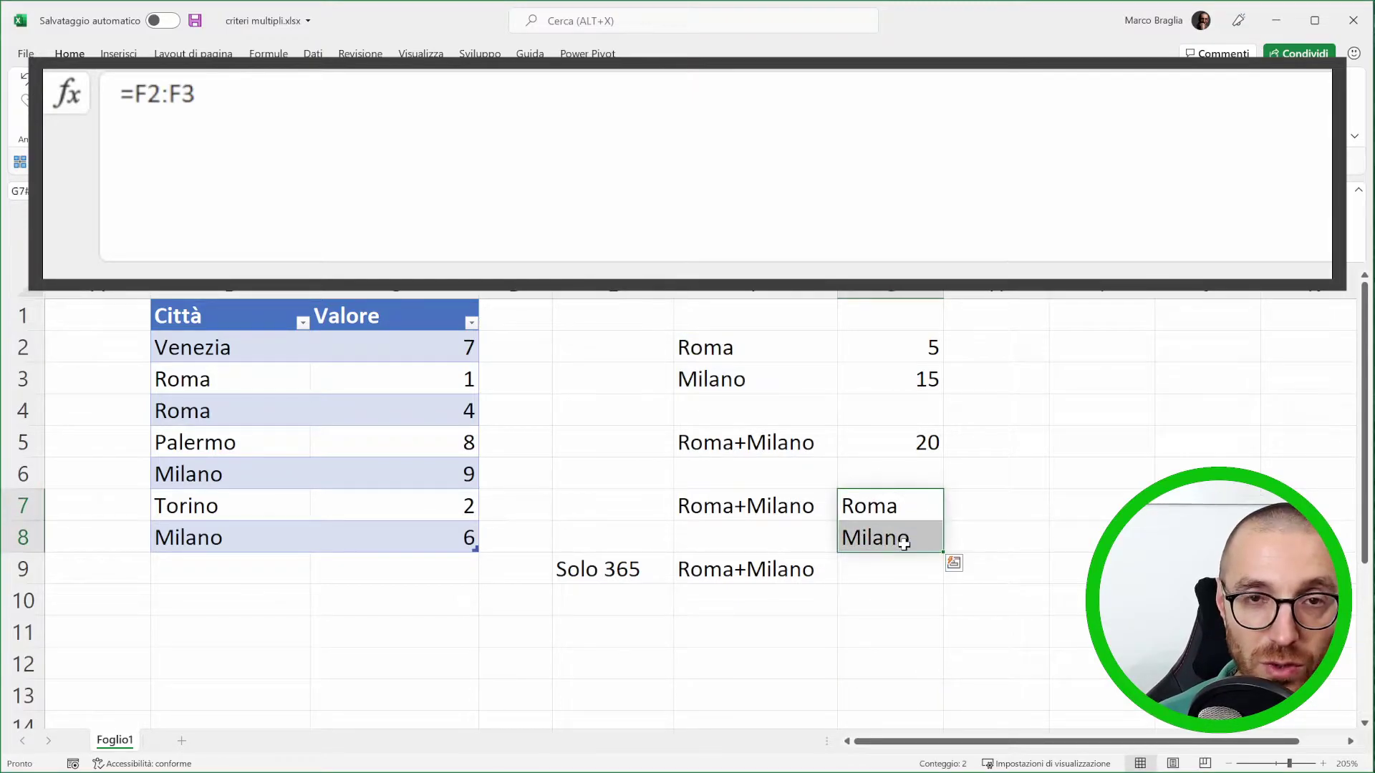
left_click_drag(716, 348, 727, 378)
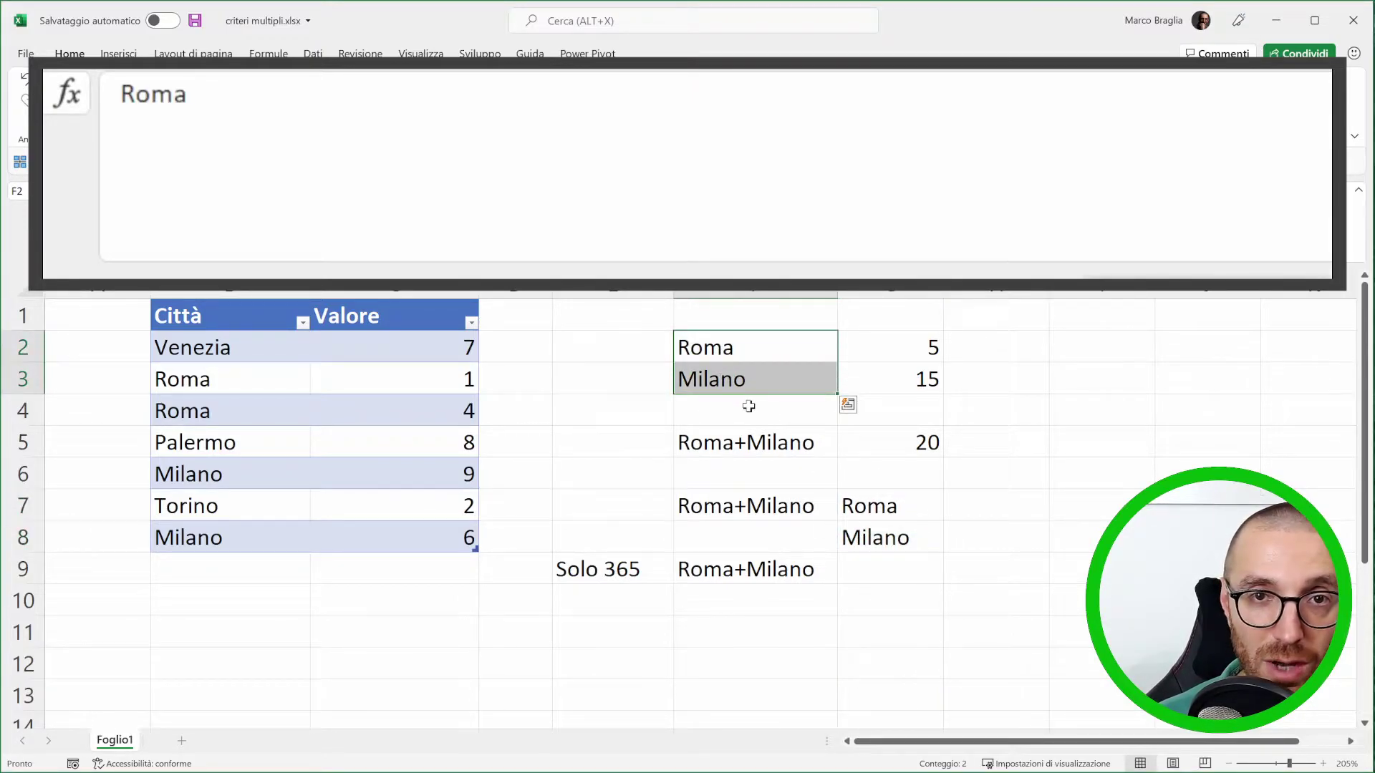
- Evaluate the F2:F3 reference inside the G7 formula into its array constant and examine the separator between the two cities
left_click(868, 506)
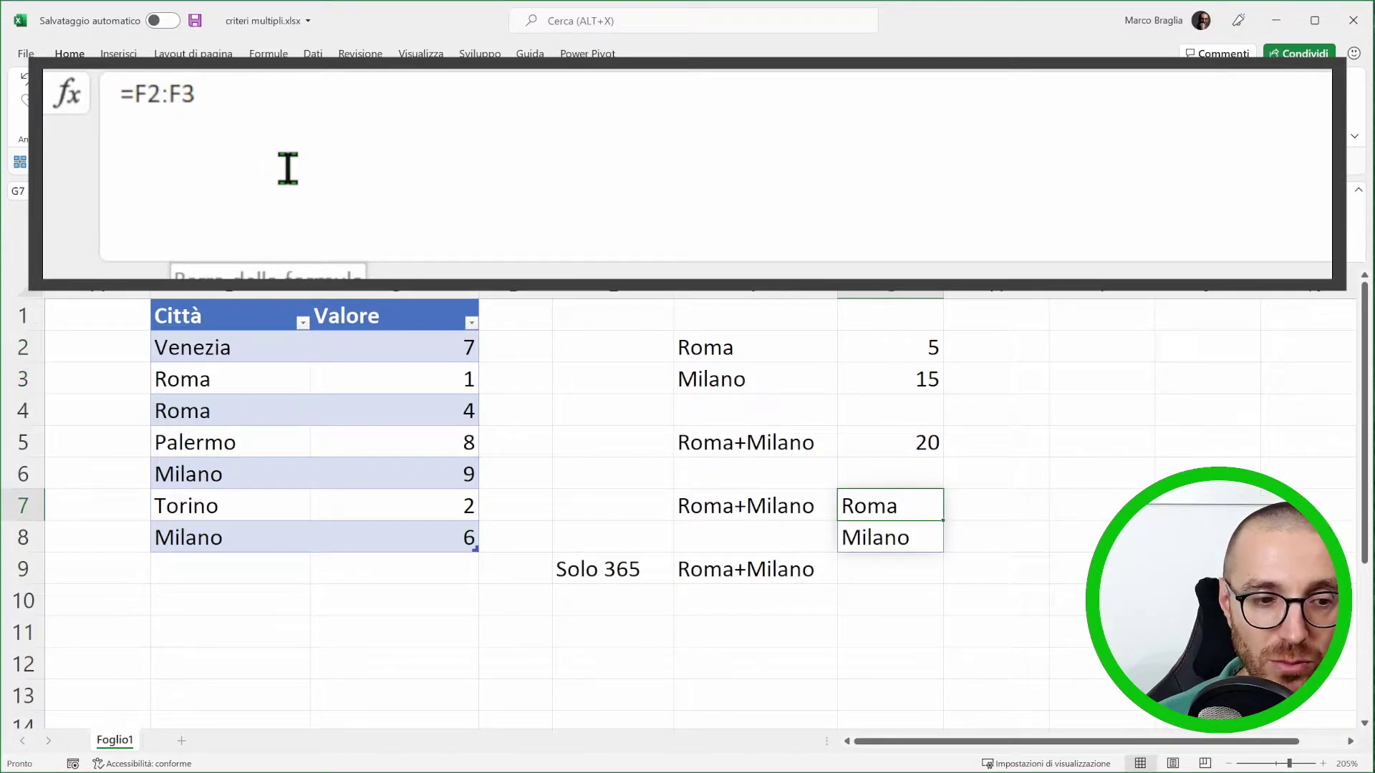
left_click_drag(194, 93, 134, 93)
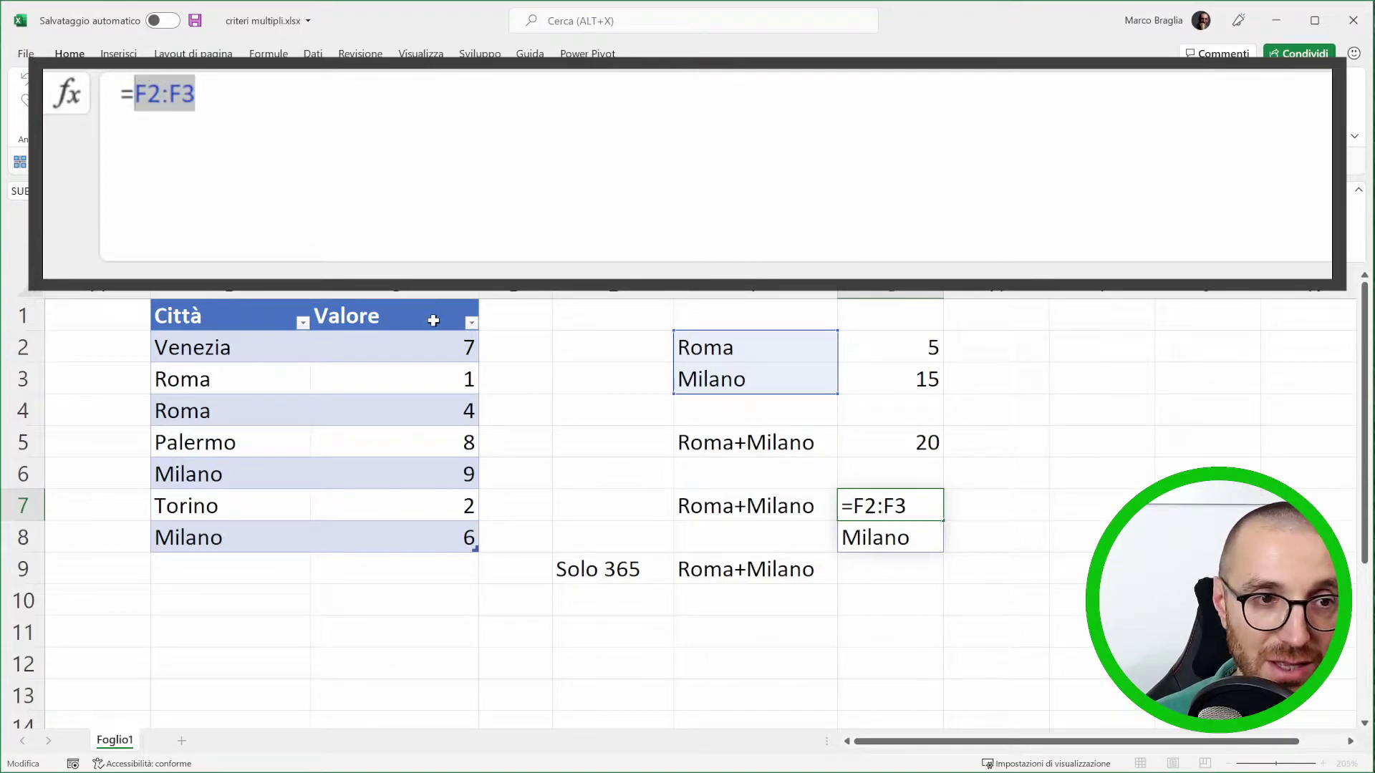
key("F9")
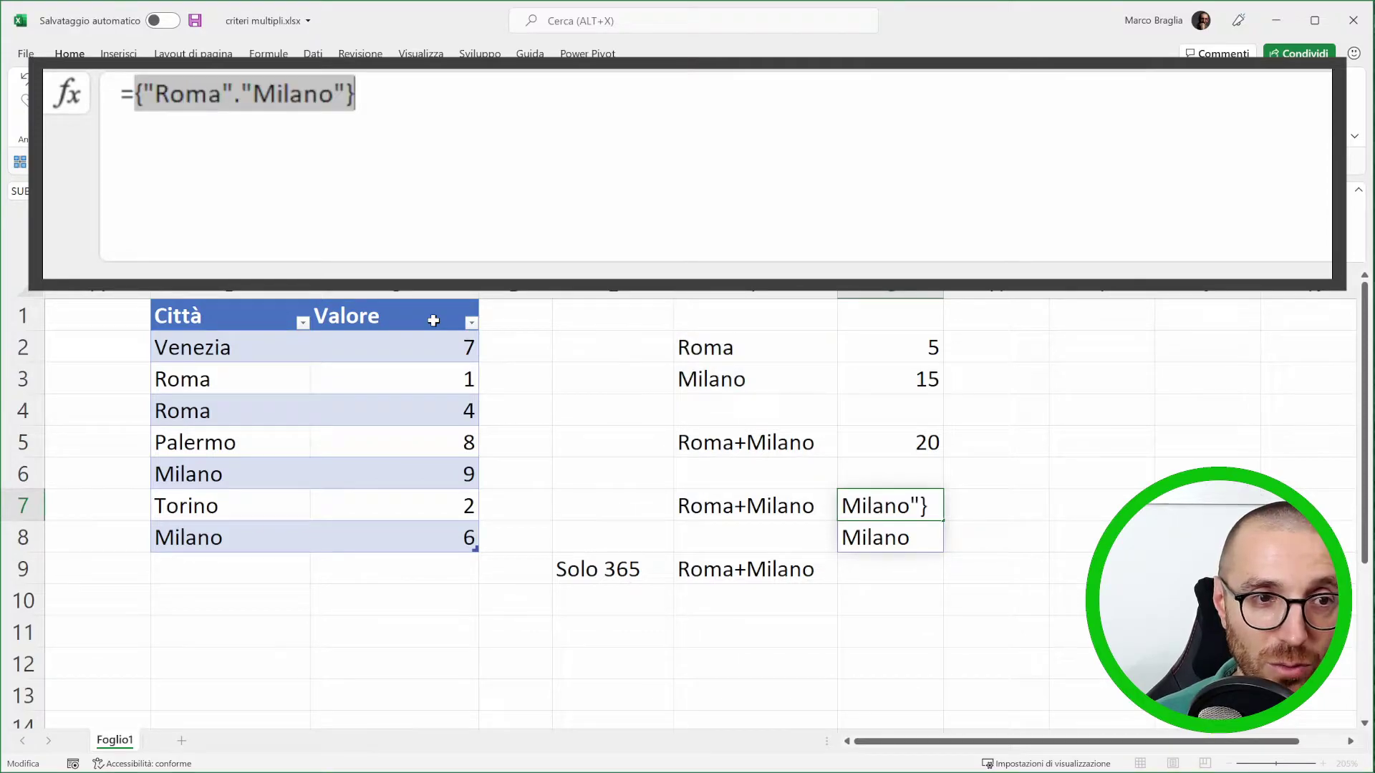
left_click(514, 107)
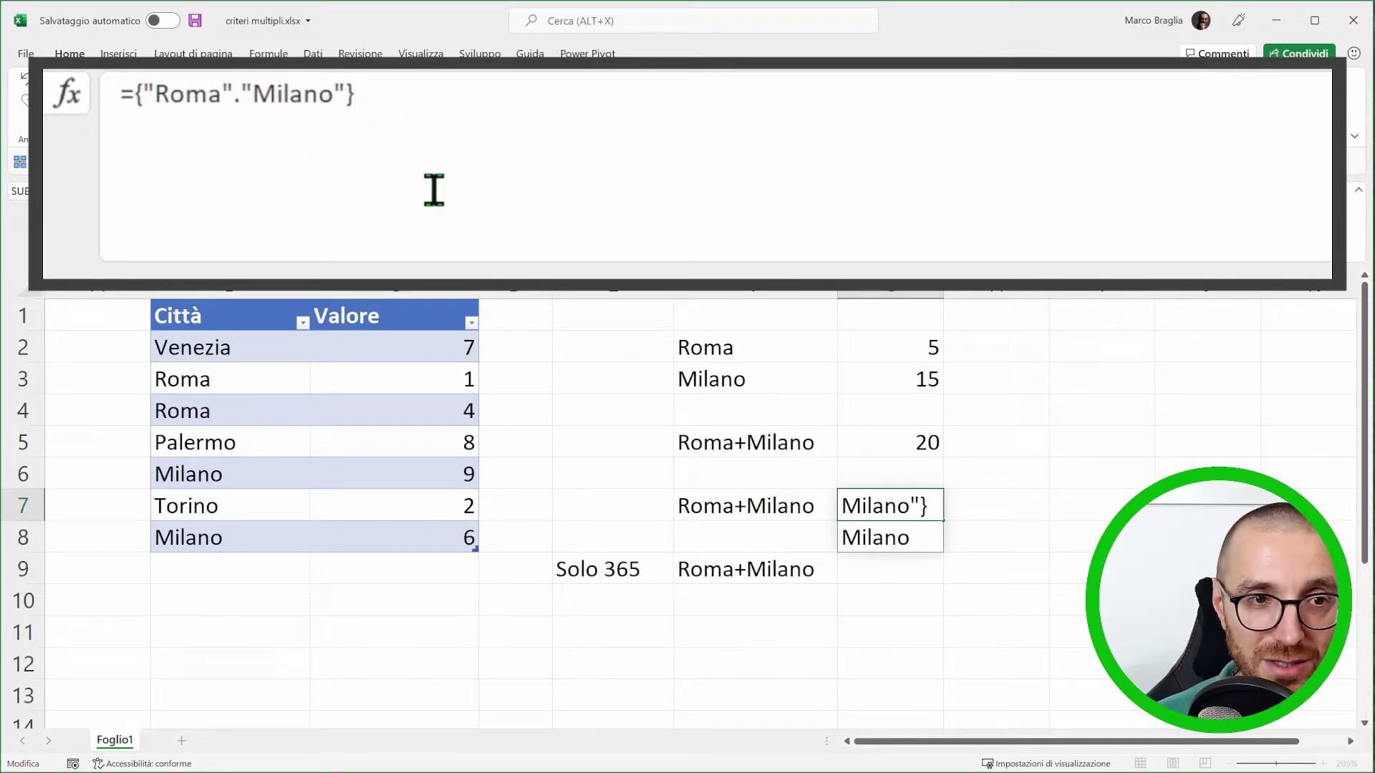
left_click(239, 120)
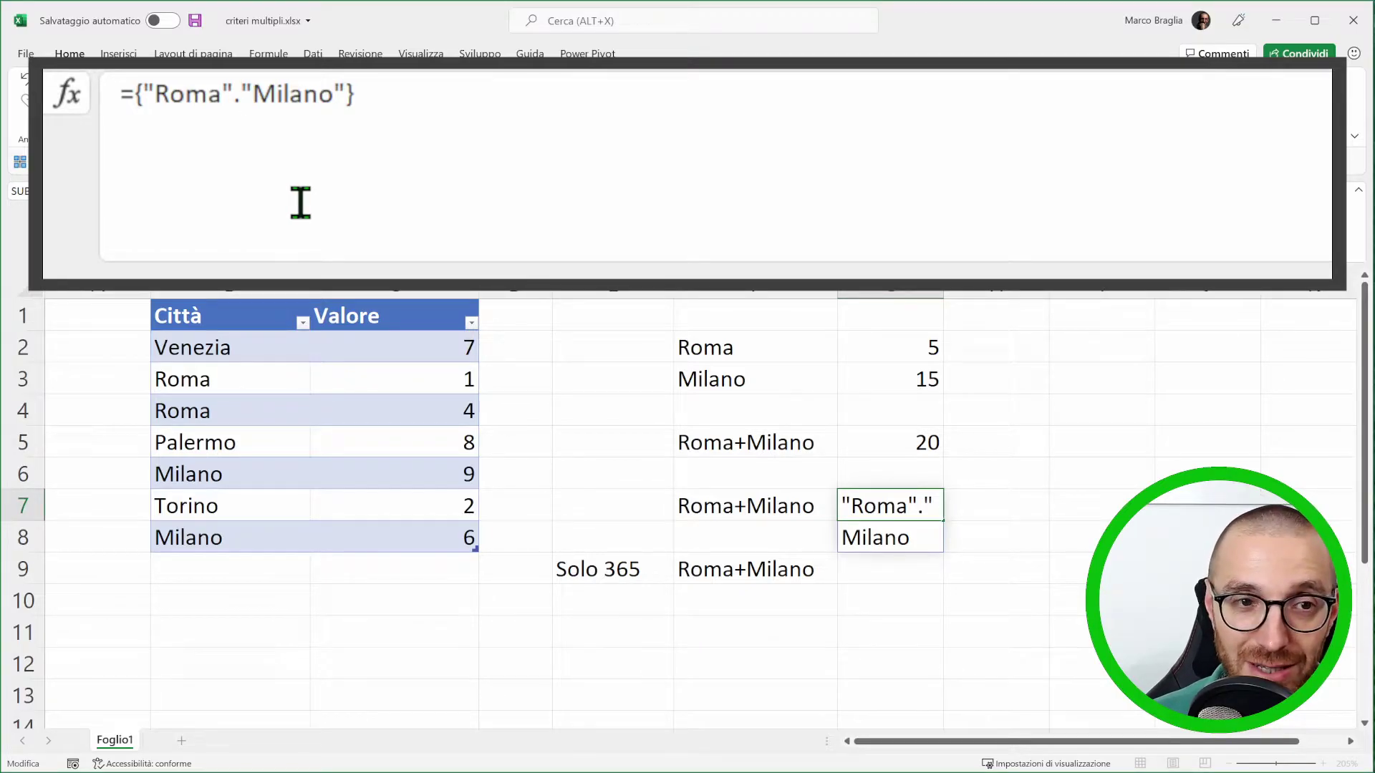
- Replace the formula in G7 with =B1:C2 and select the spilled two-by-two range G7:H8
key("Return")
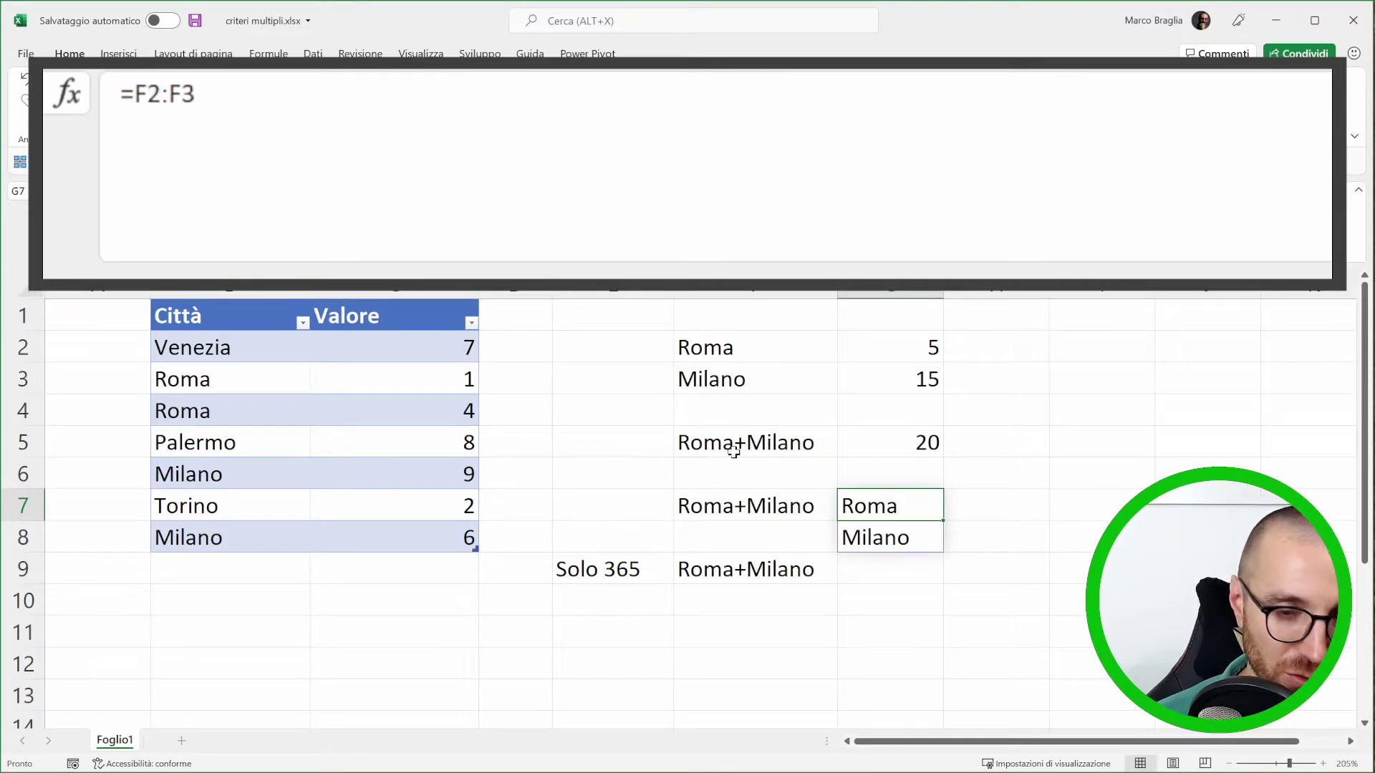
type("=")
left_click_drag(256, 325, 379, 344)
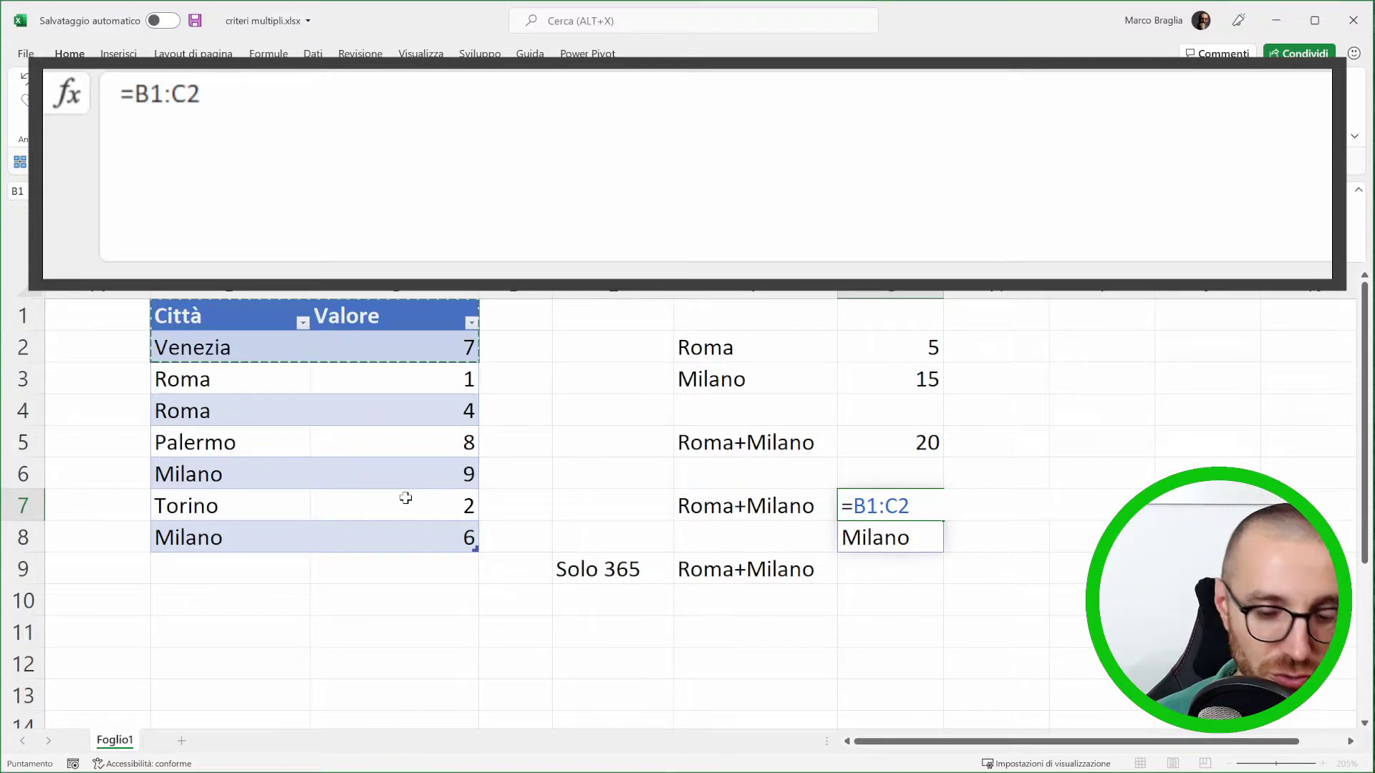
key("Return")
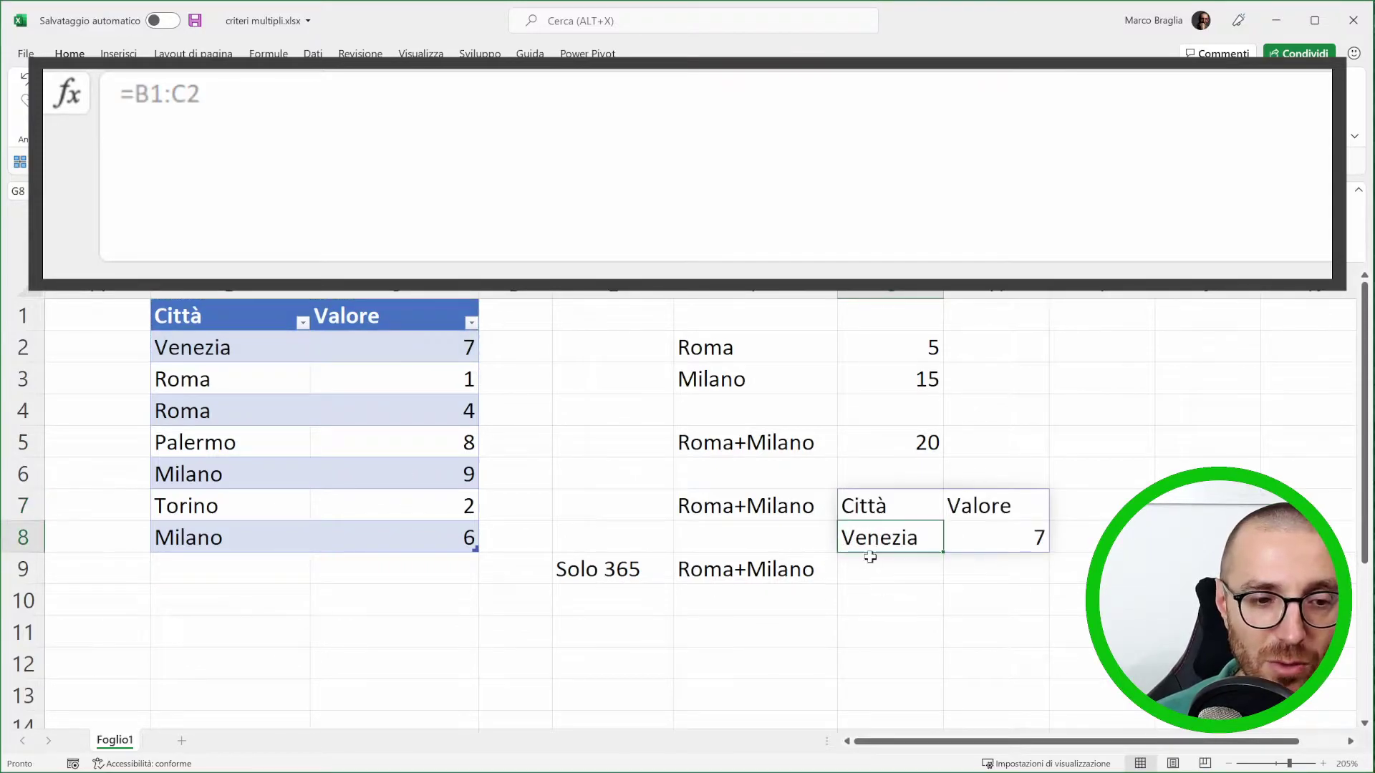
left_click_drag(861, 509, 963, 544)
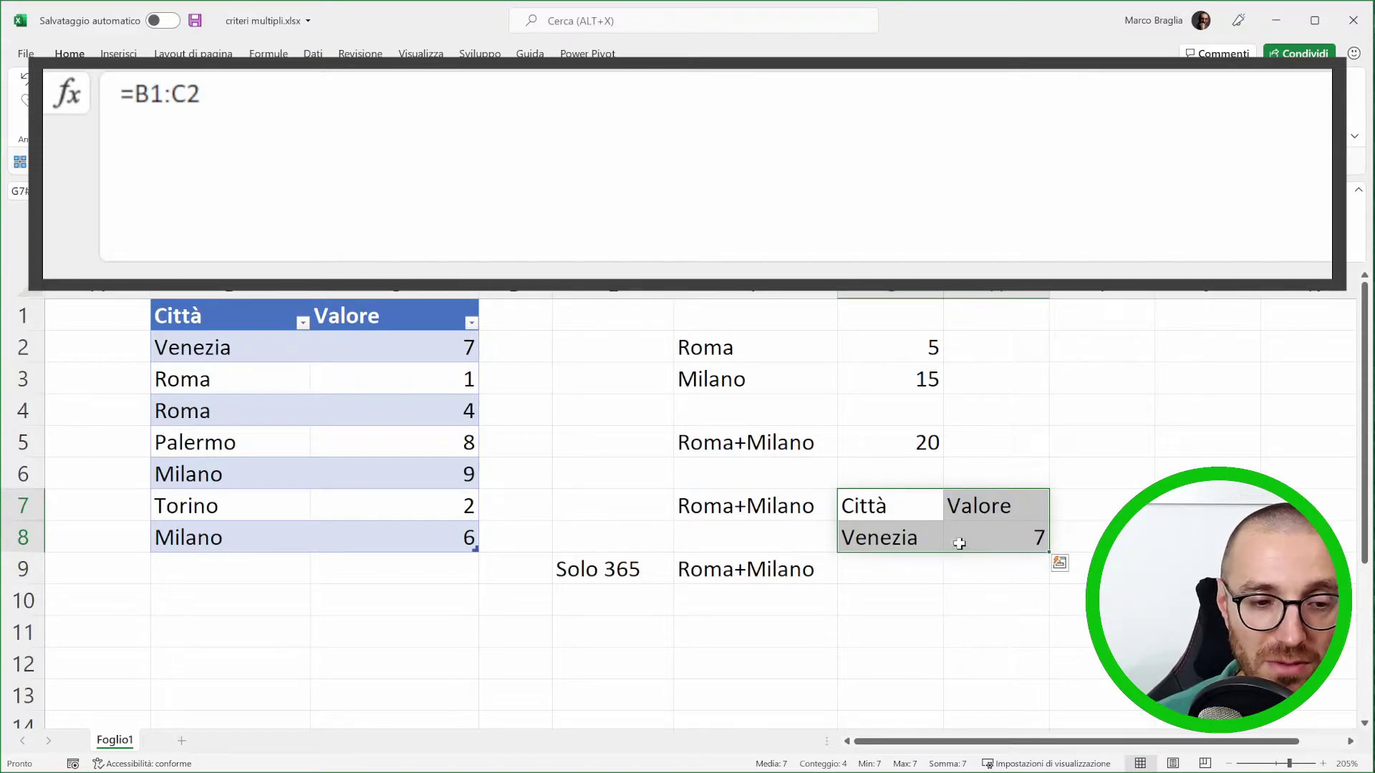
- Evaluate the B1:C2 reference in G7 into its array constant, examine the row and column separators, and undo the =B1:C2 entry
left_click_drag(201, 93, 135, 93)
key("F9")
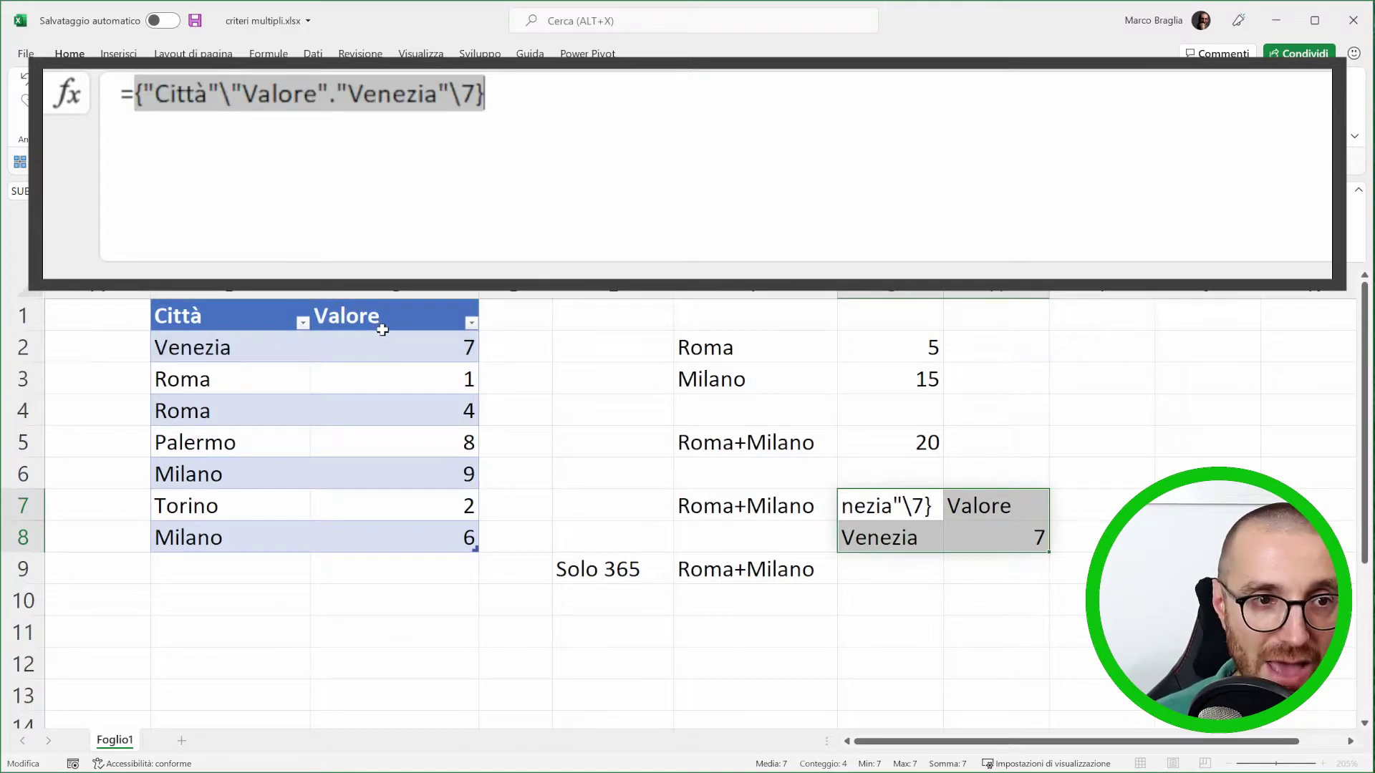
left_click(601, 111)
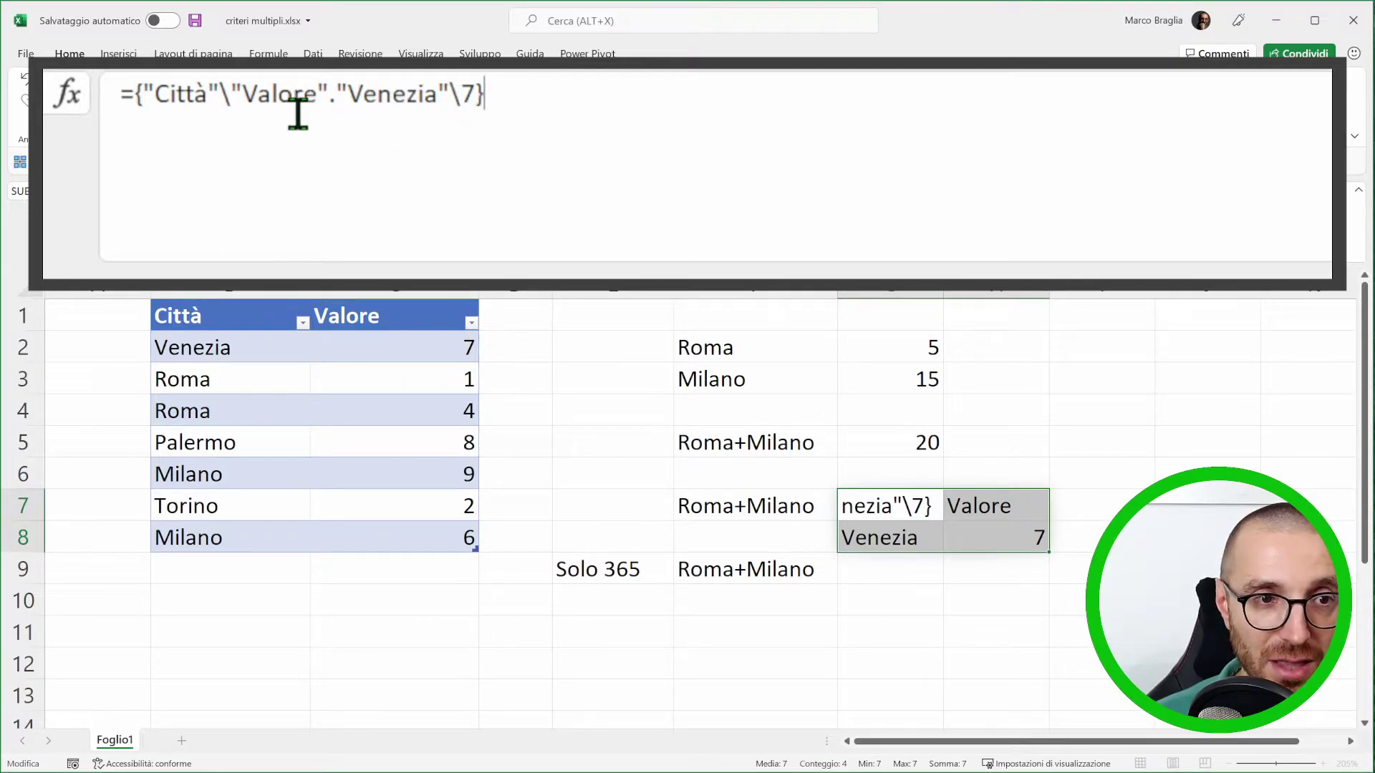
left_click_drag(330, 93, 144, 93)
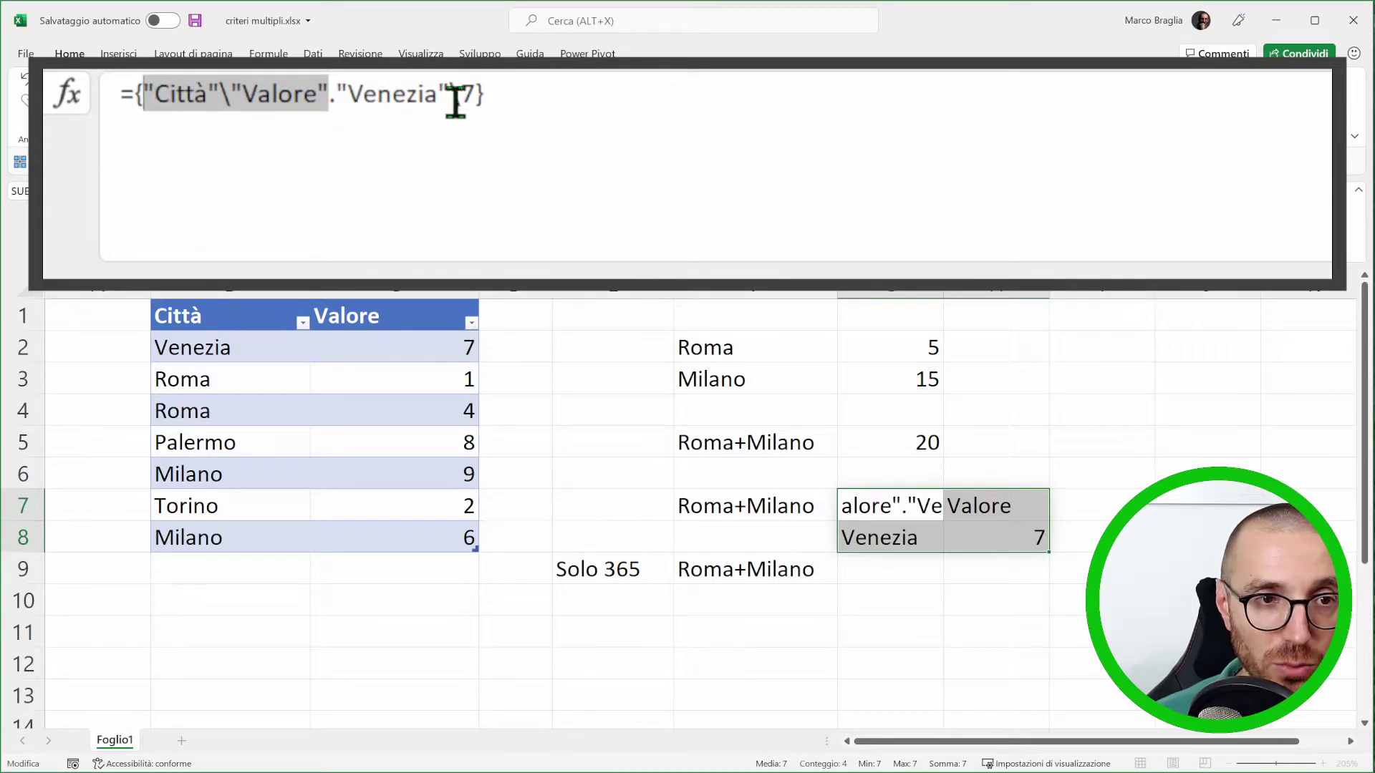
left_click_drag(475, 97, 335, 97)
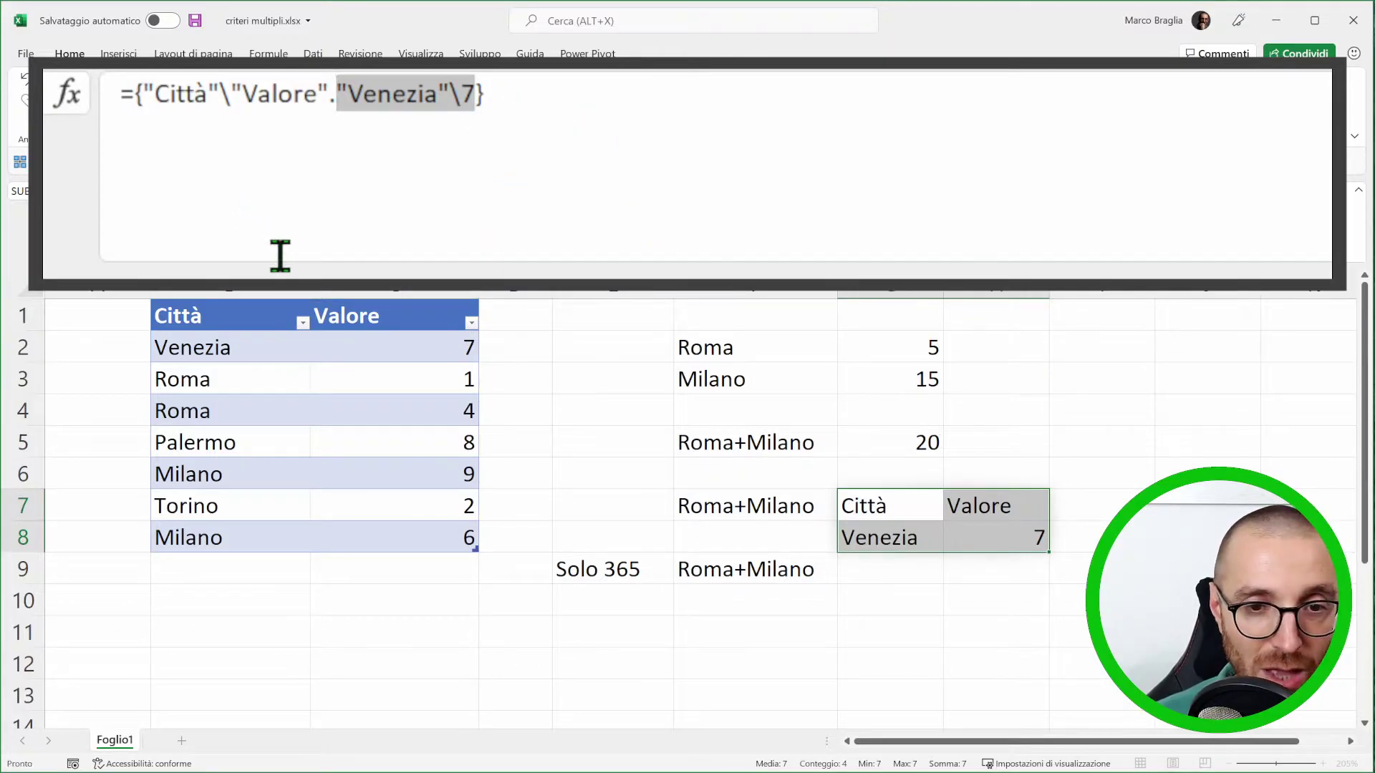
key("Escape")
key("ctrl+z")
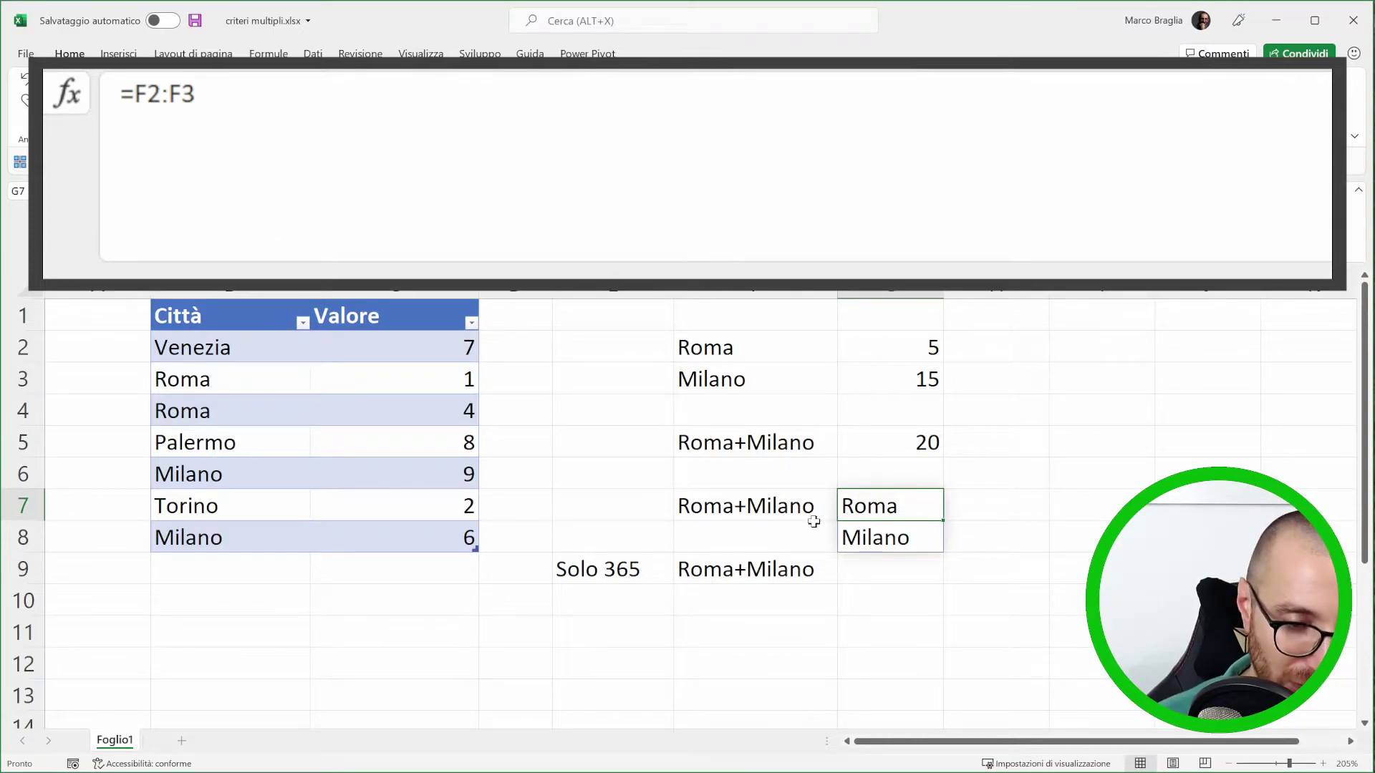
- Clear G7 and begin a SOMMA.SE formula there with Tabella1[Città] as the range argument
key("Delete")
type("=SOMM")
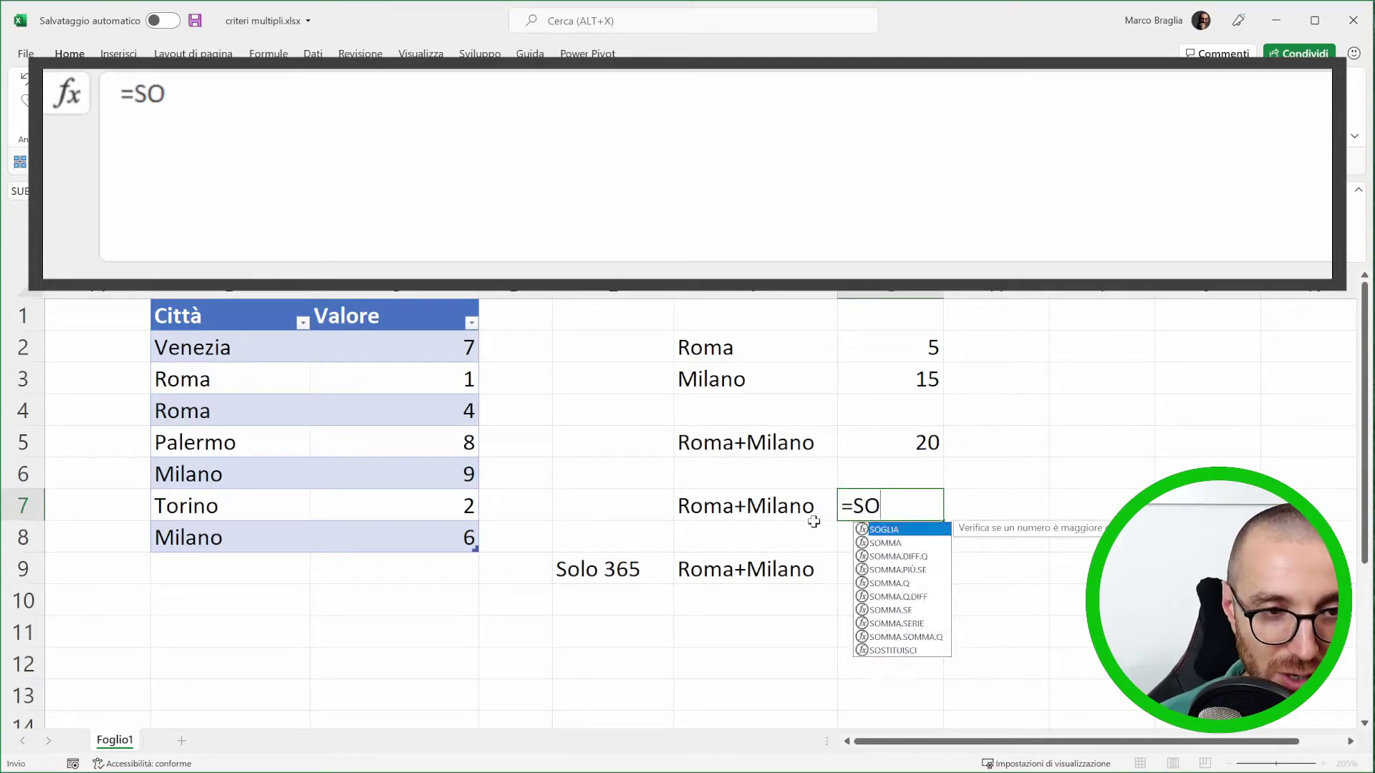
key("Down")
key("Down")
key("Down")
key("Down")
key("Down")
key("Tab")
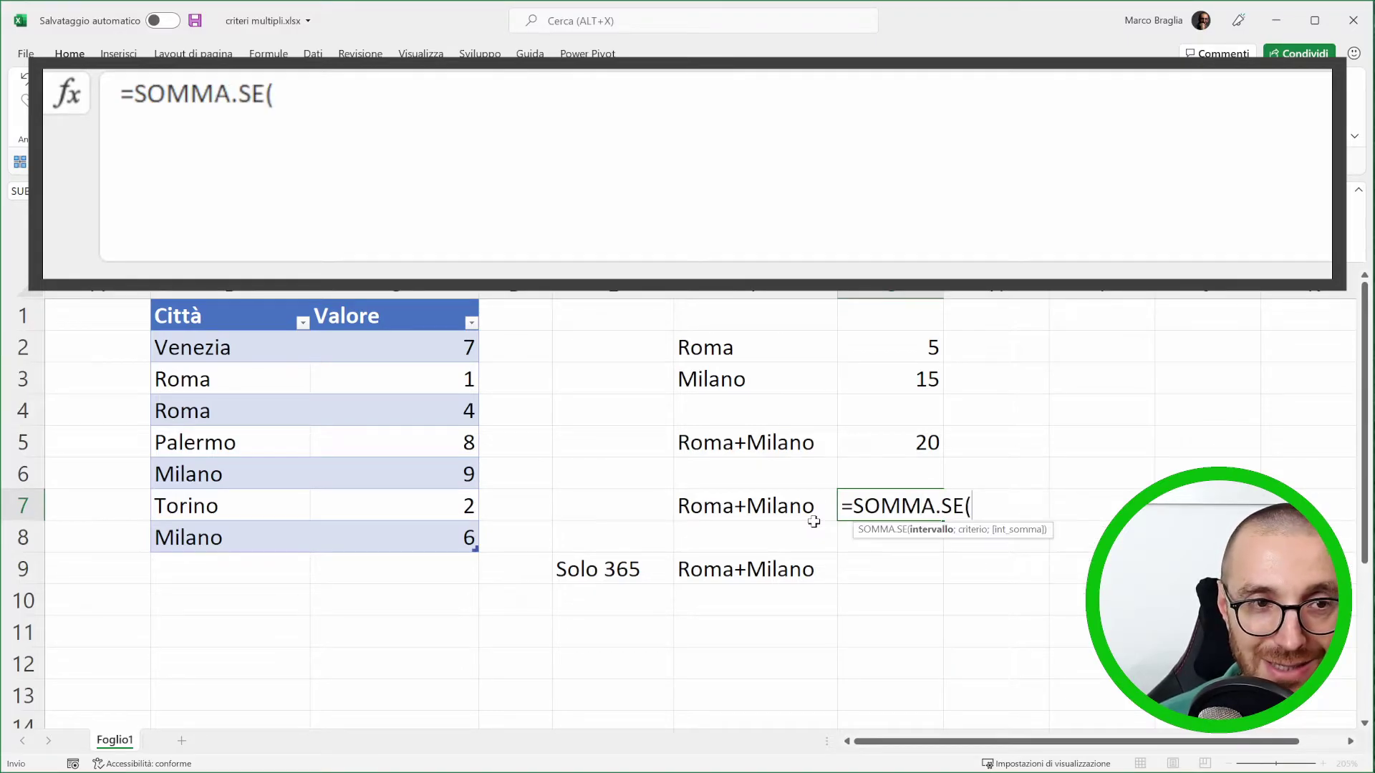
type("TABEL")
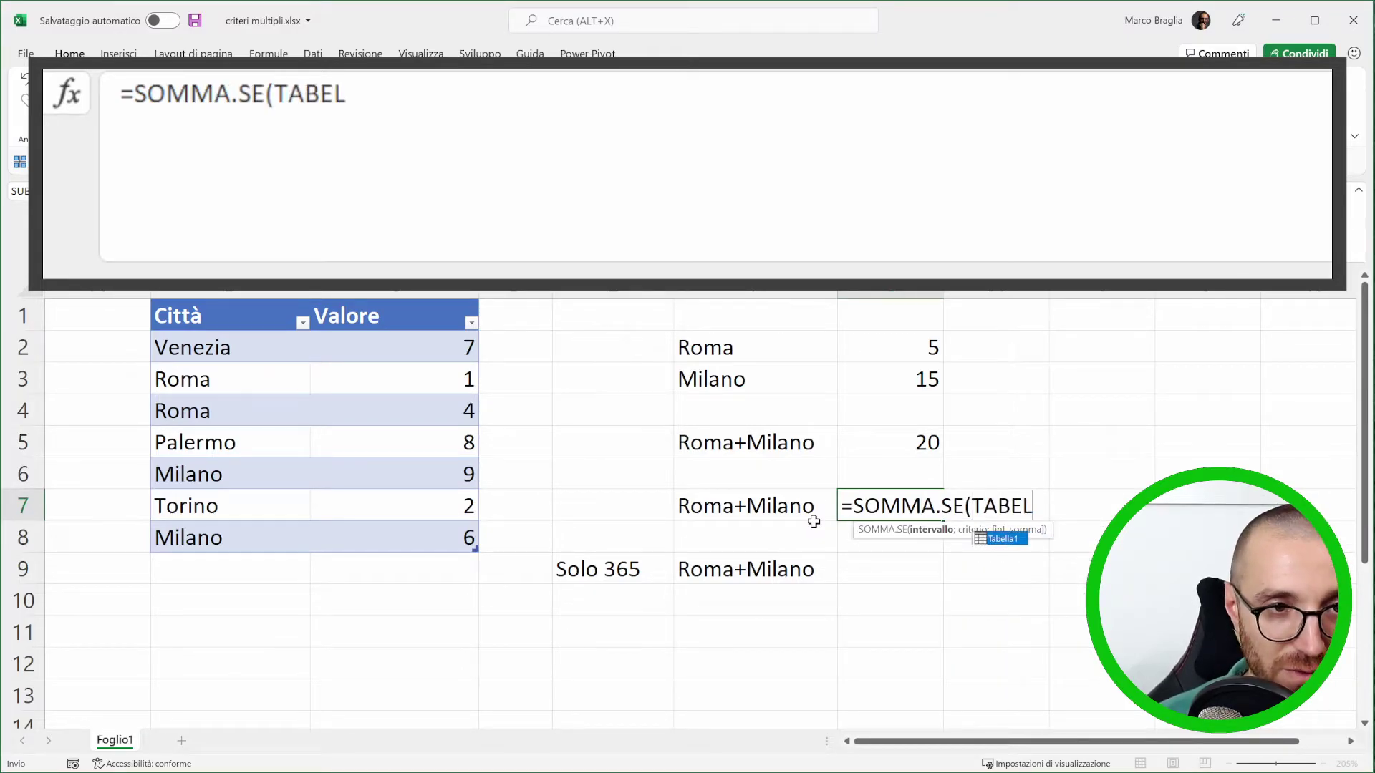
key("Tab")
type("[CITT")
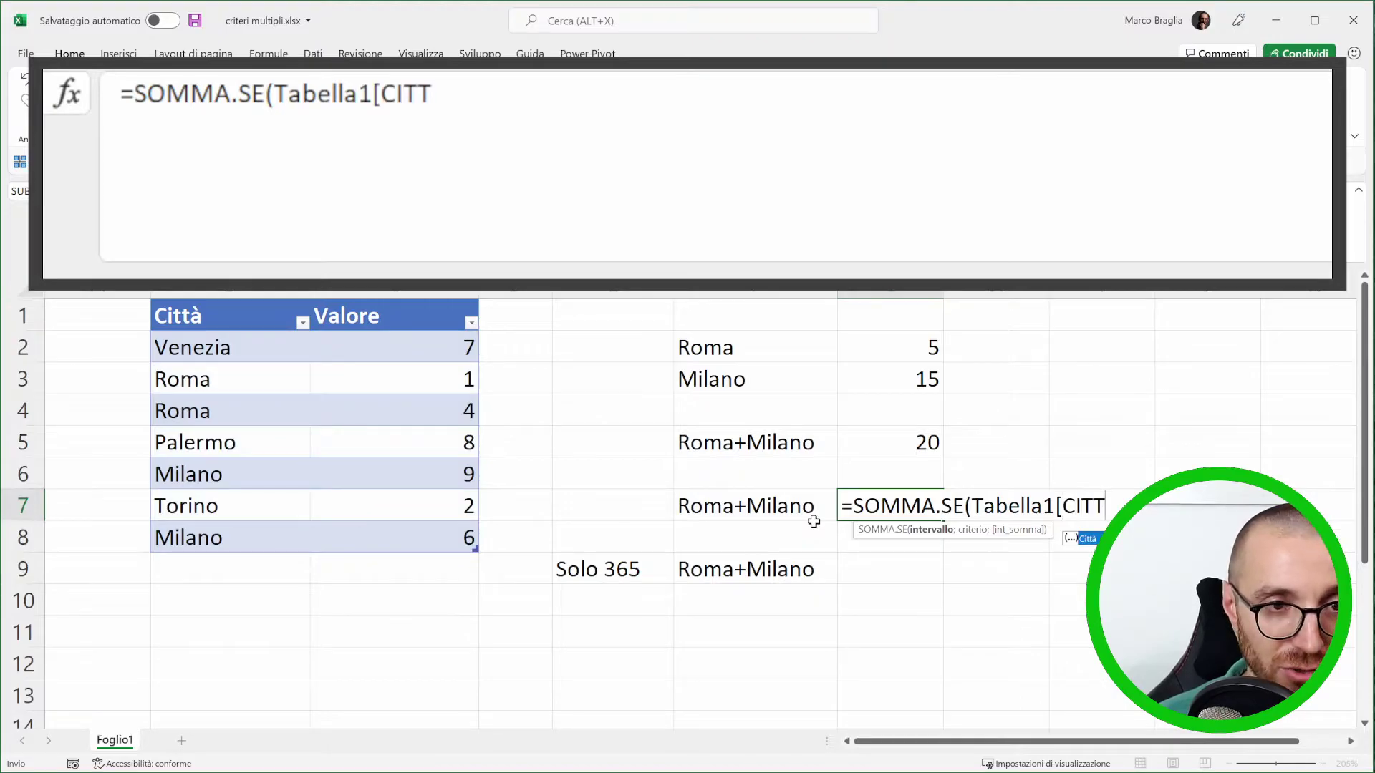
key("Tab")
type("]")
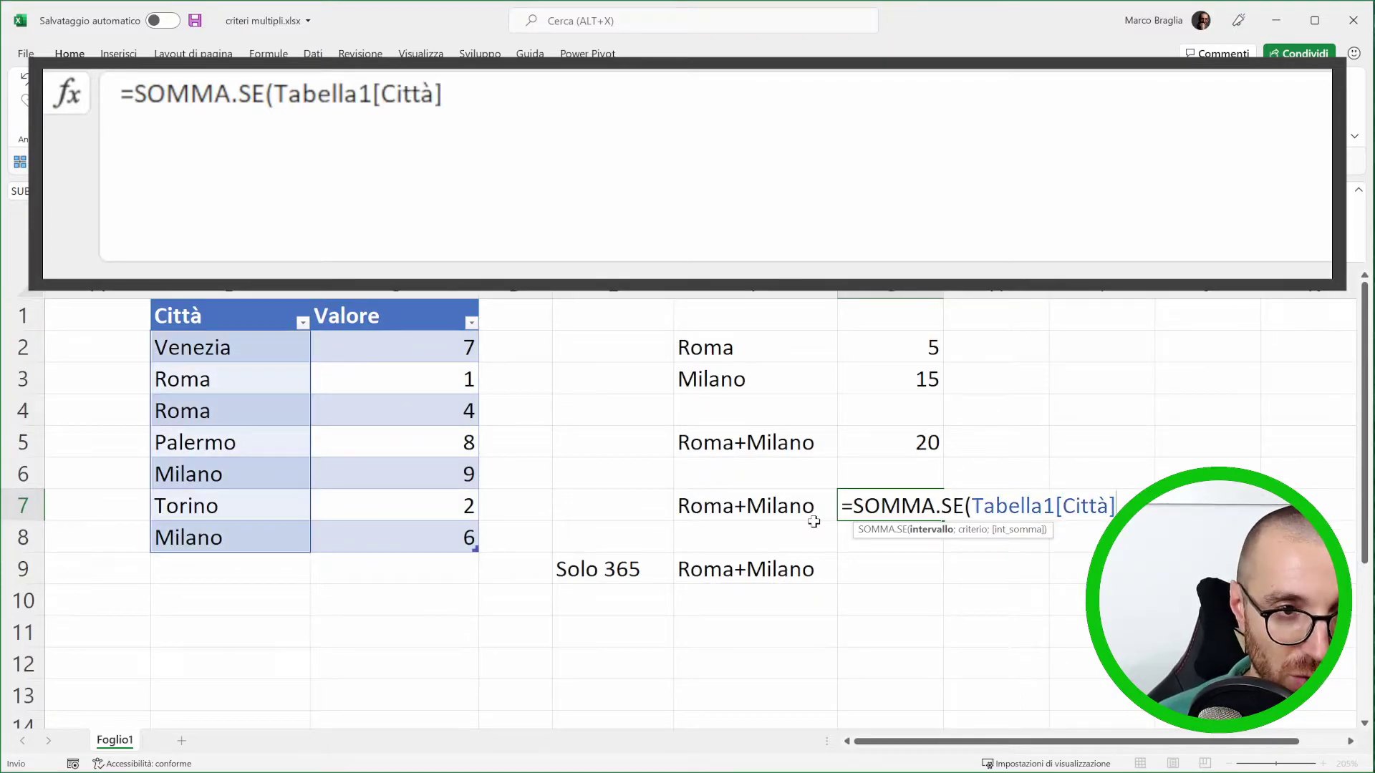
type(";")
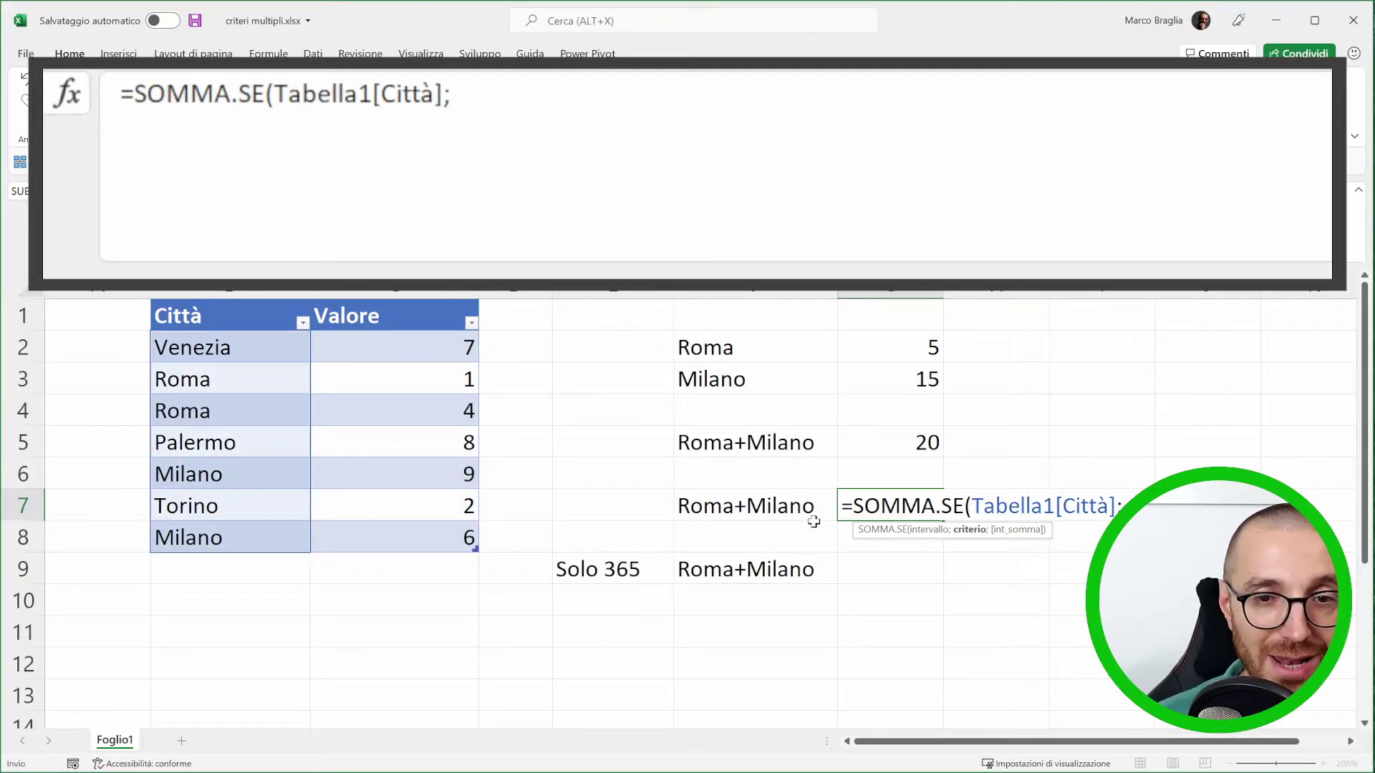
- Add the array constant {"Roma"."Milano"} as the criterion argument of the SOMMA.SE formula in G7
type("{")
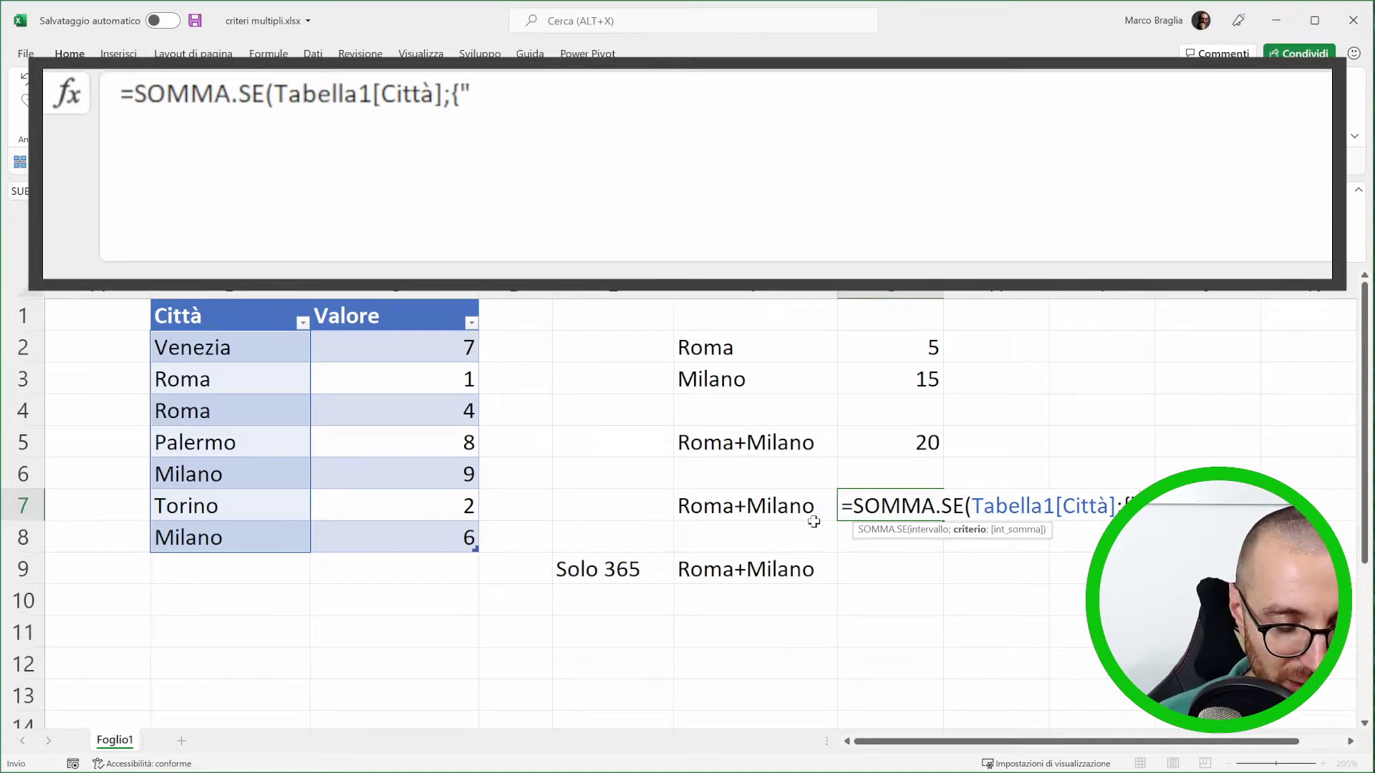
type("\"rOM")
key("BackSpace")
key("BackSpace")
key("BackSpace")
type("R")
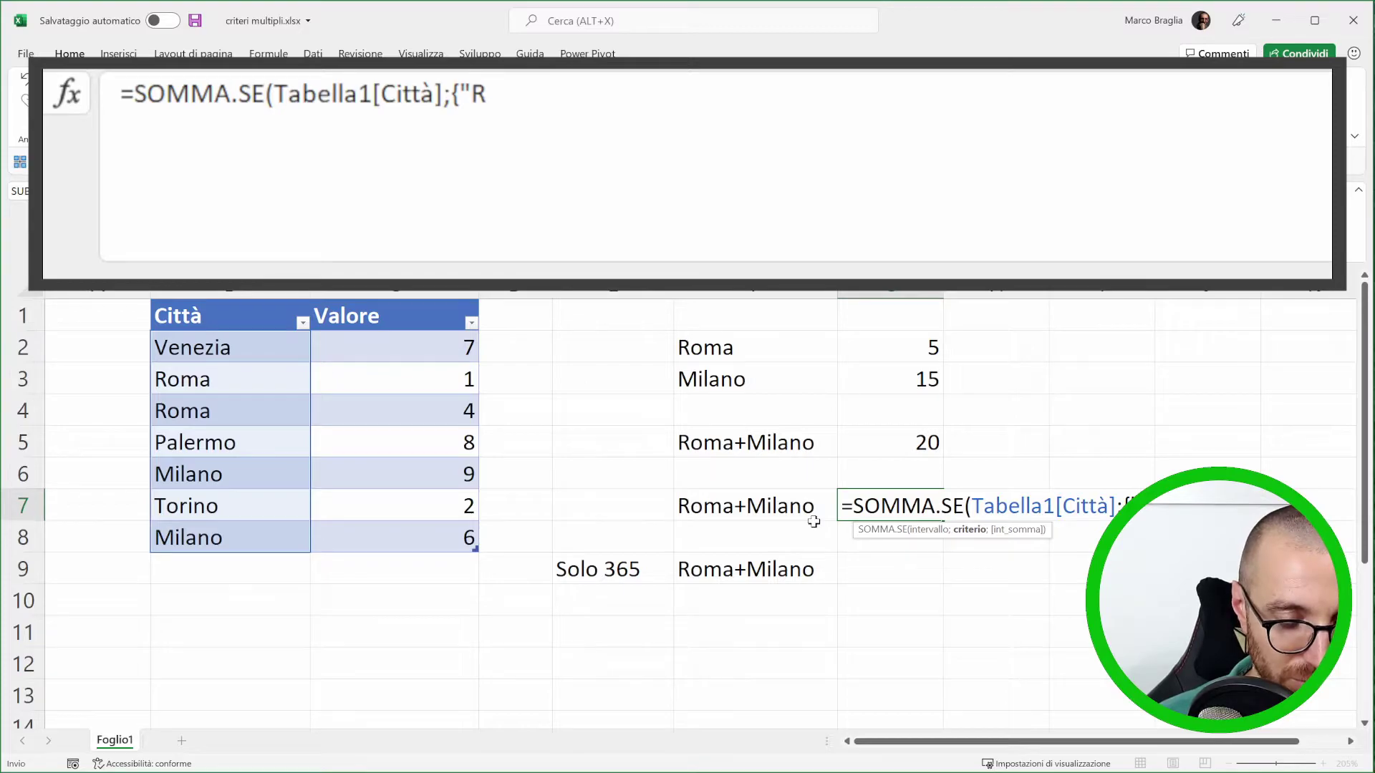
type("oma")
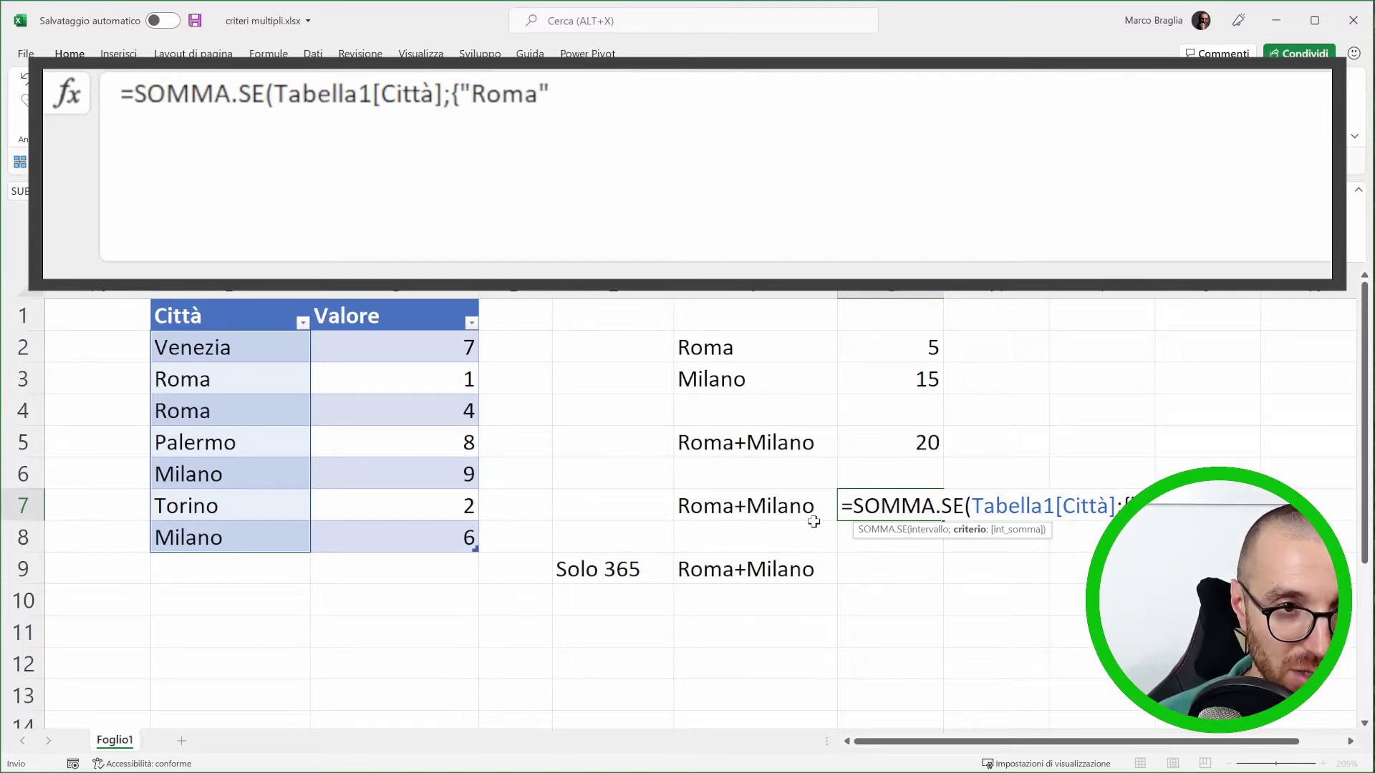
type("\".\"")
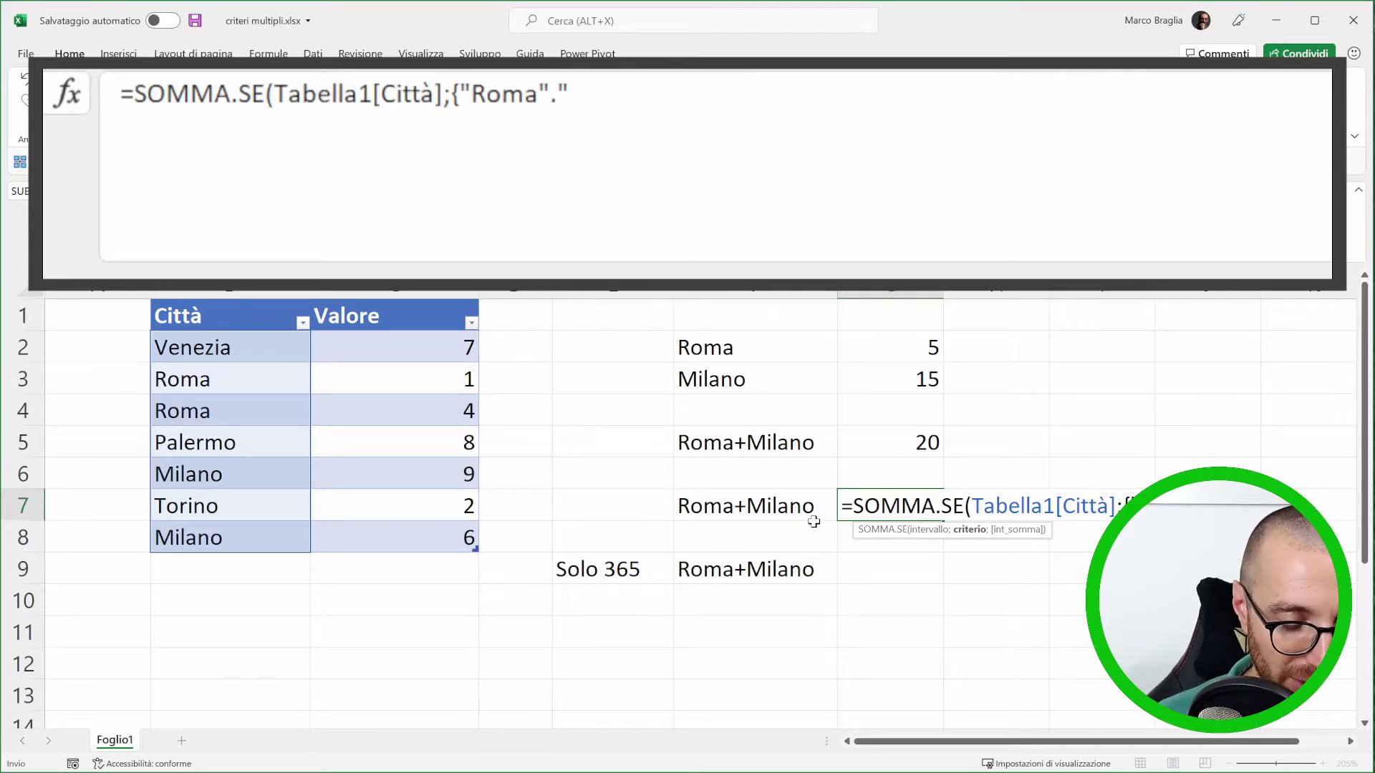
type("Milano")
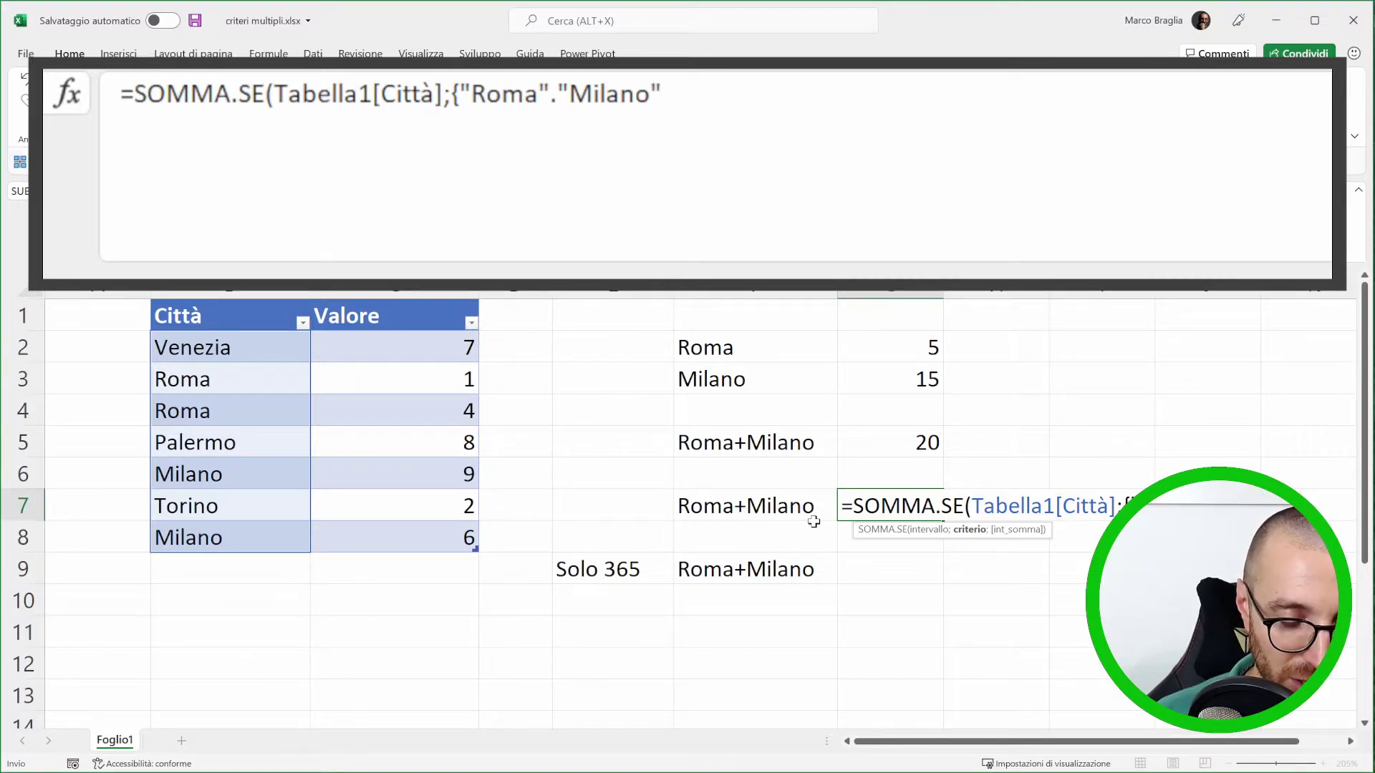
type("\"}")
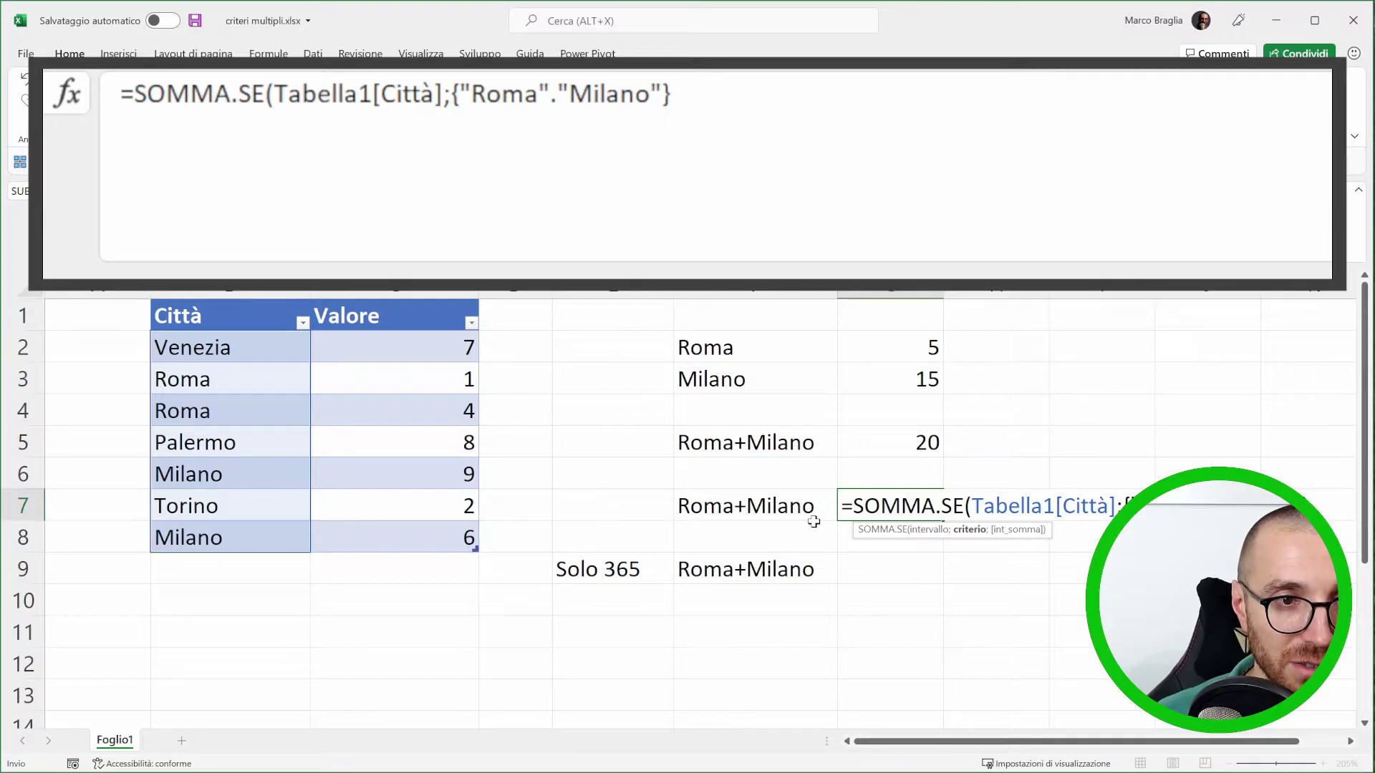
type(";")
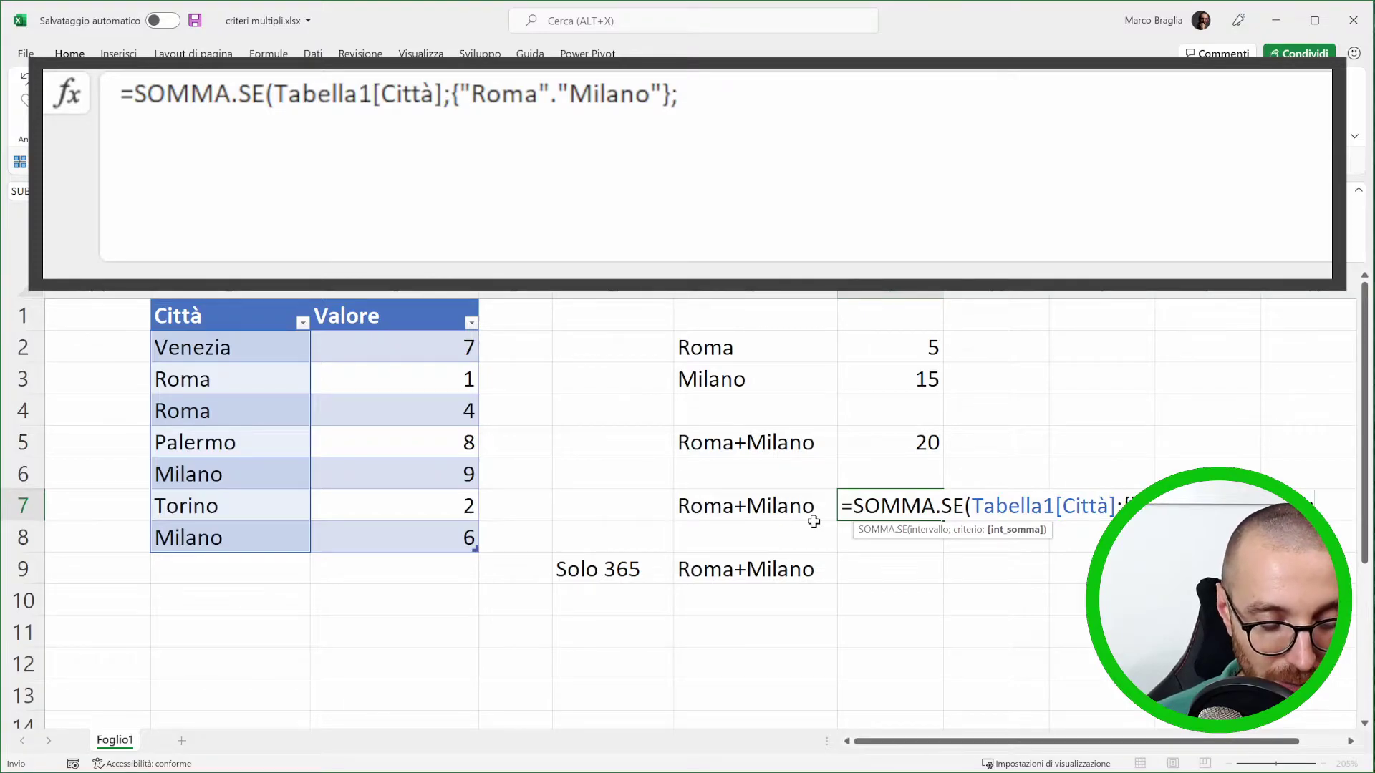
- Complete the SOMMA.SE formula in G7 with Tabella1[Valore] as the sum range and enter it
type("tabe")
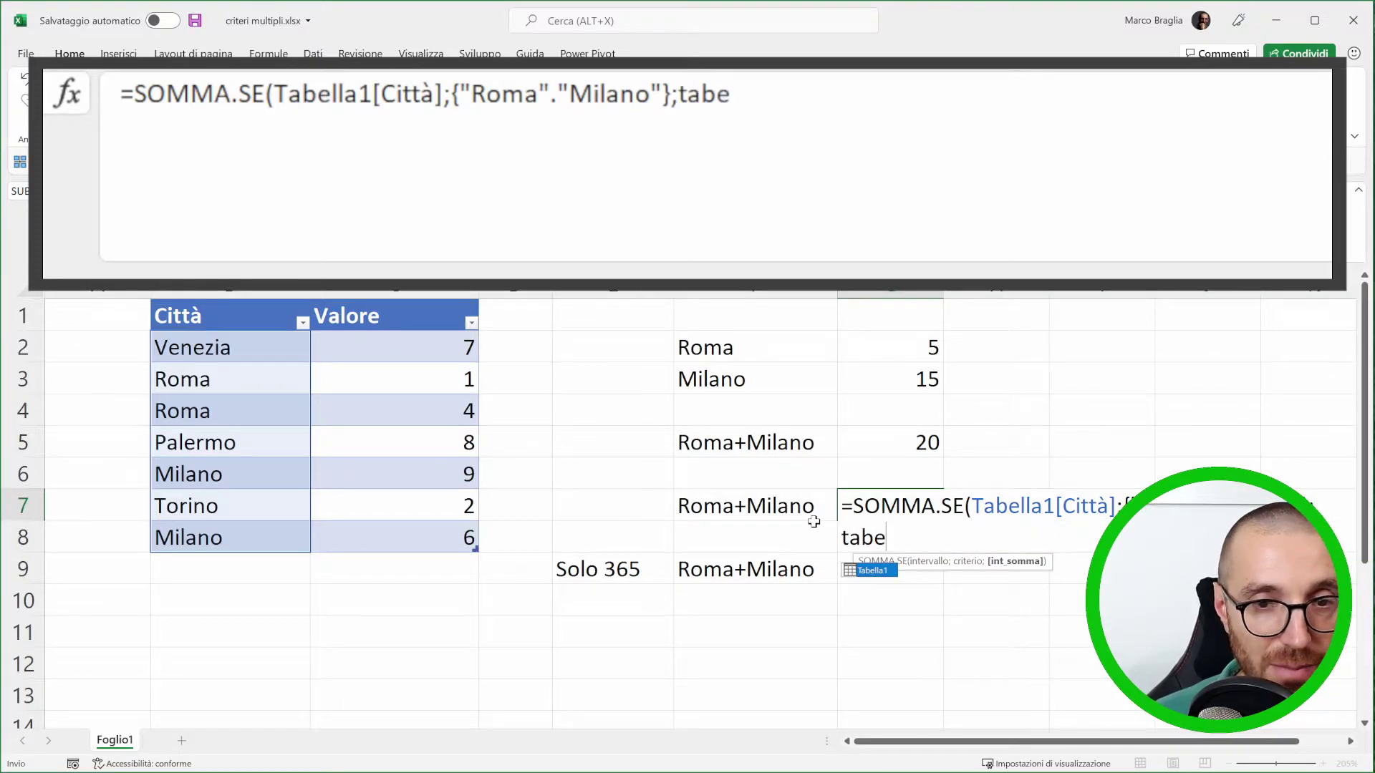
key("Tab")
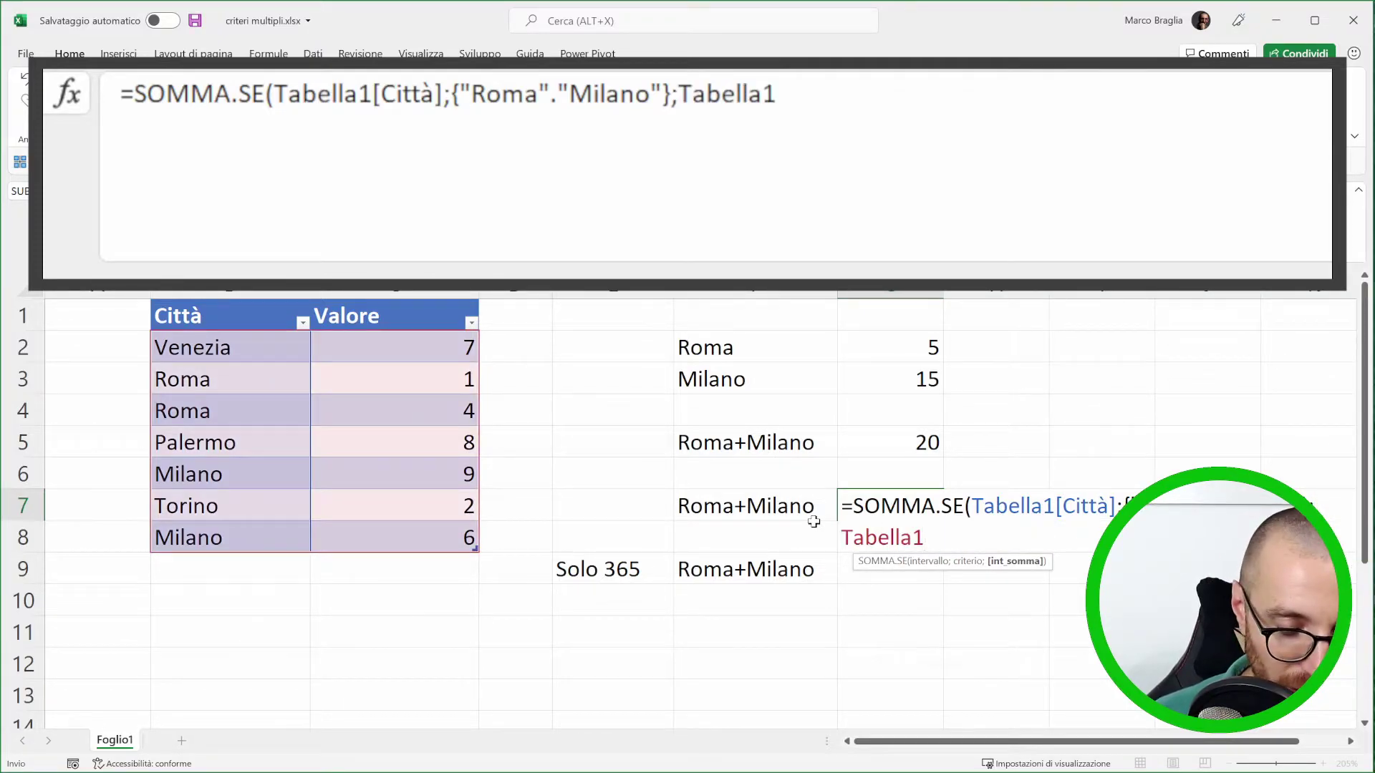
type("[v")
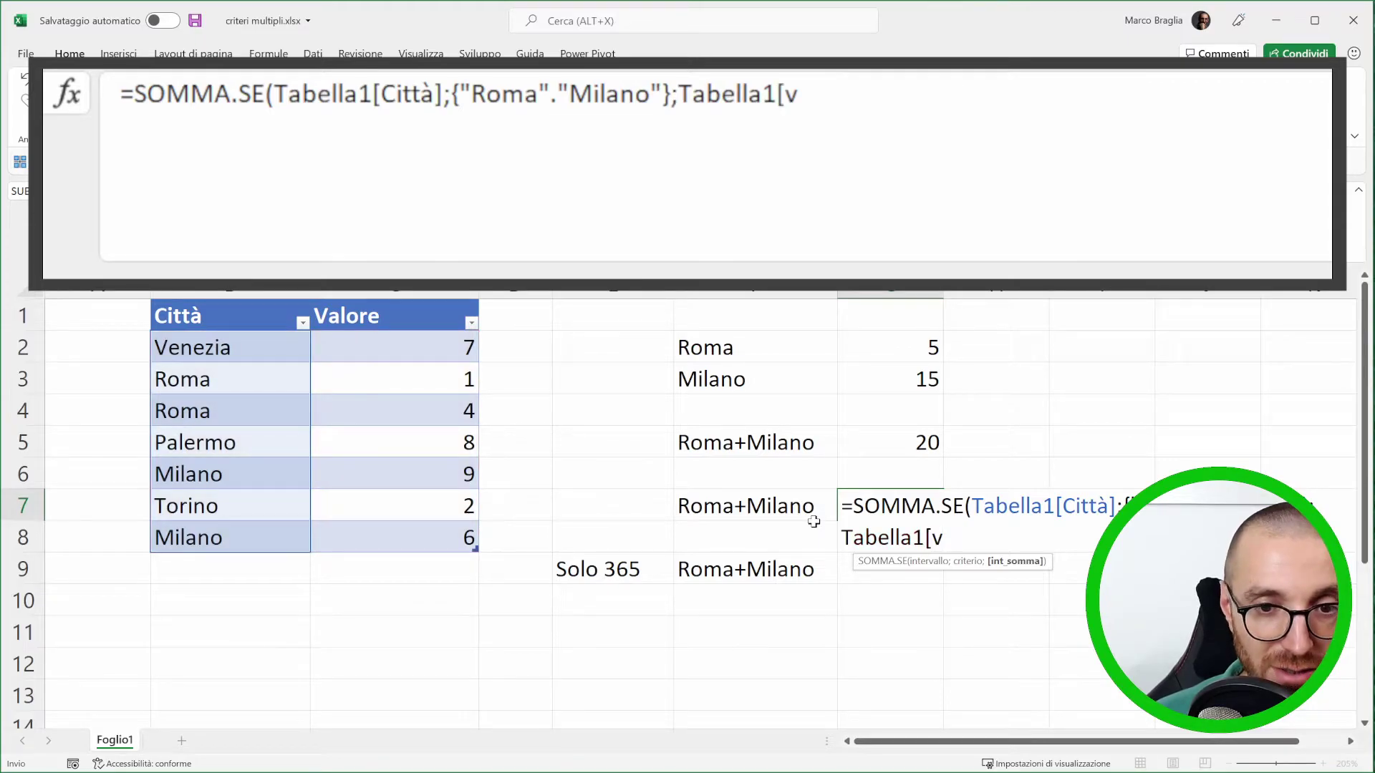
key("BackSpace")
type("Val")
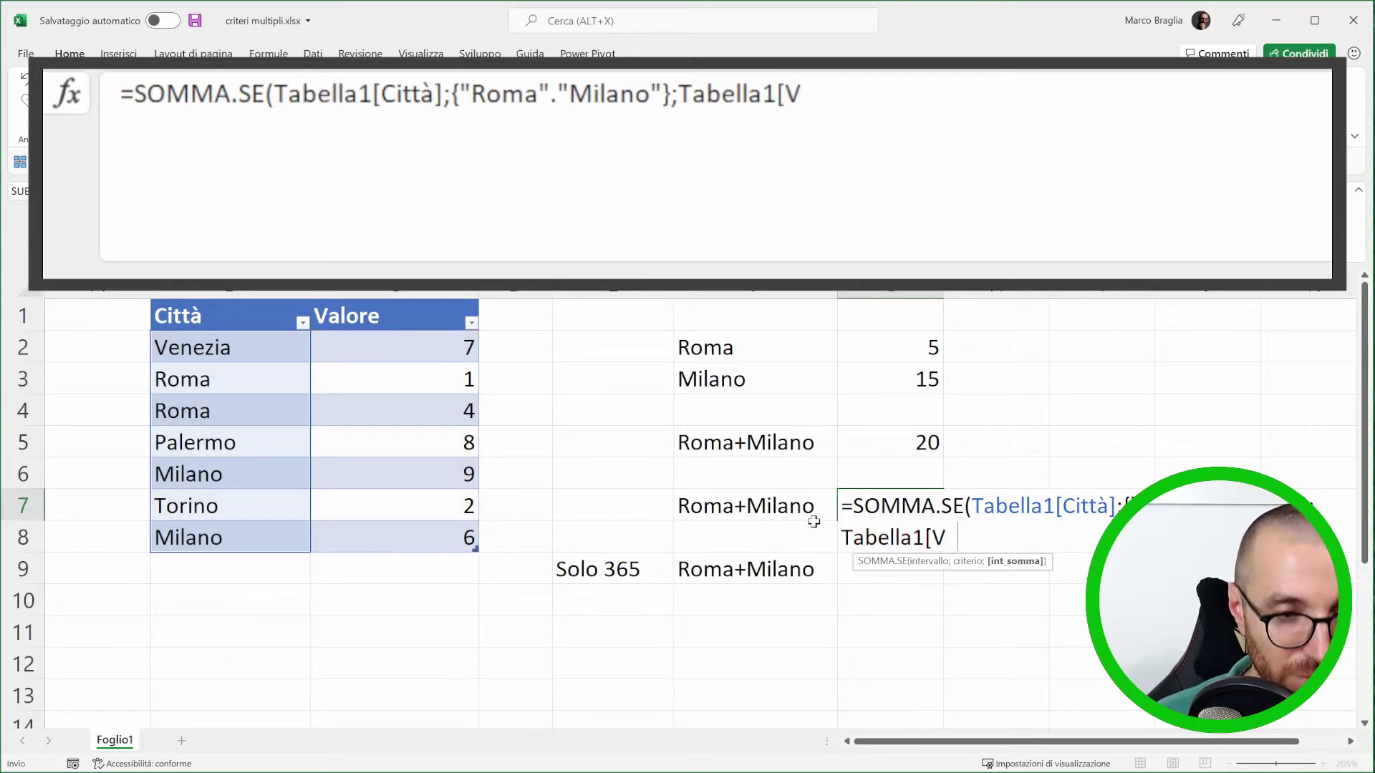
key("BackSpace")
key("BackSpace")
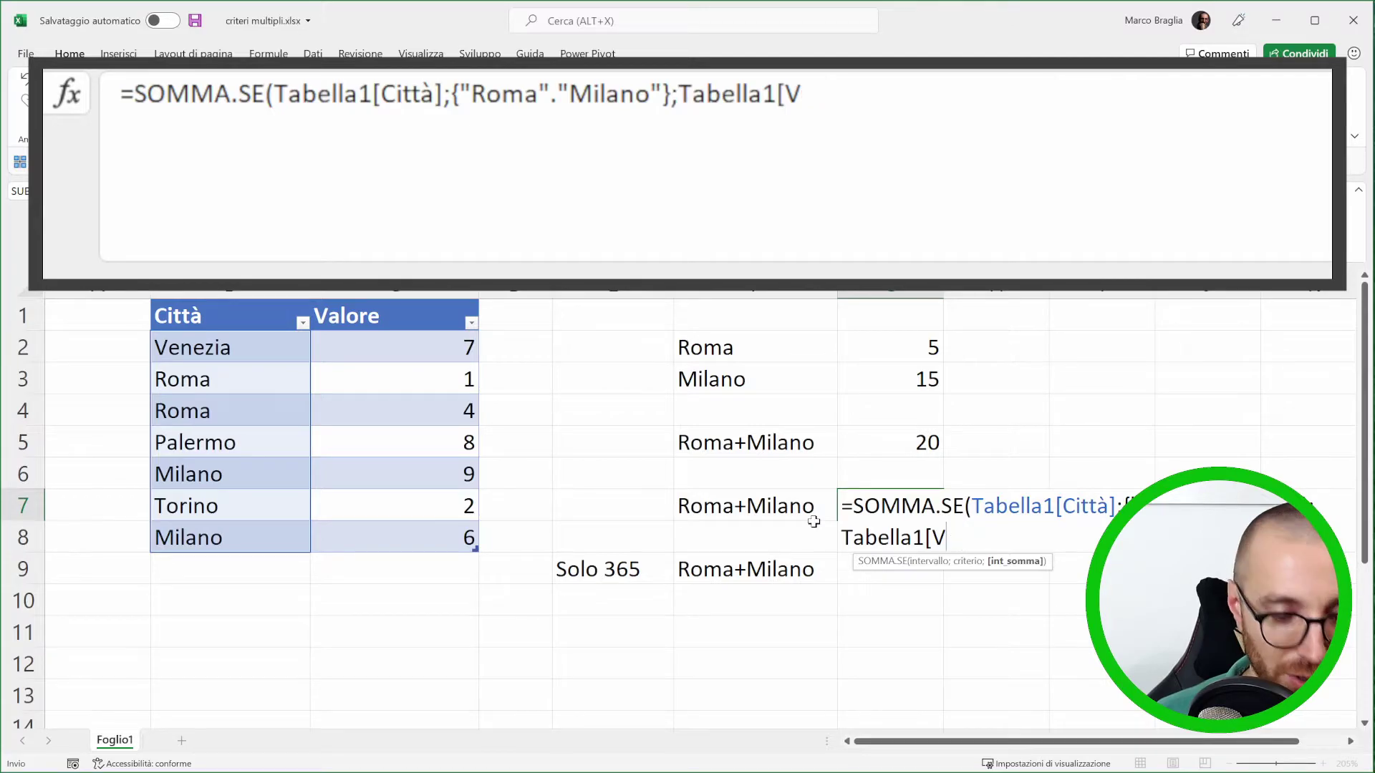
type("alore")
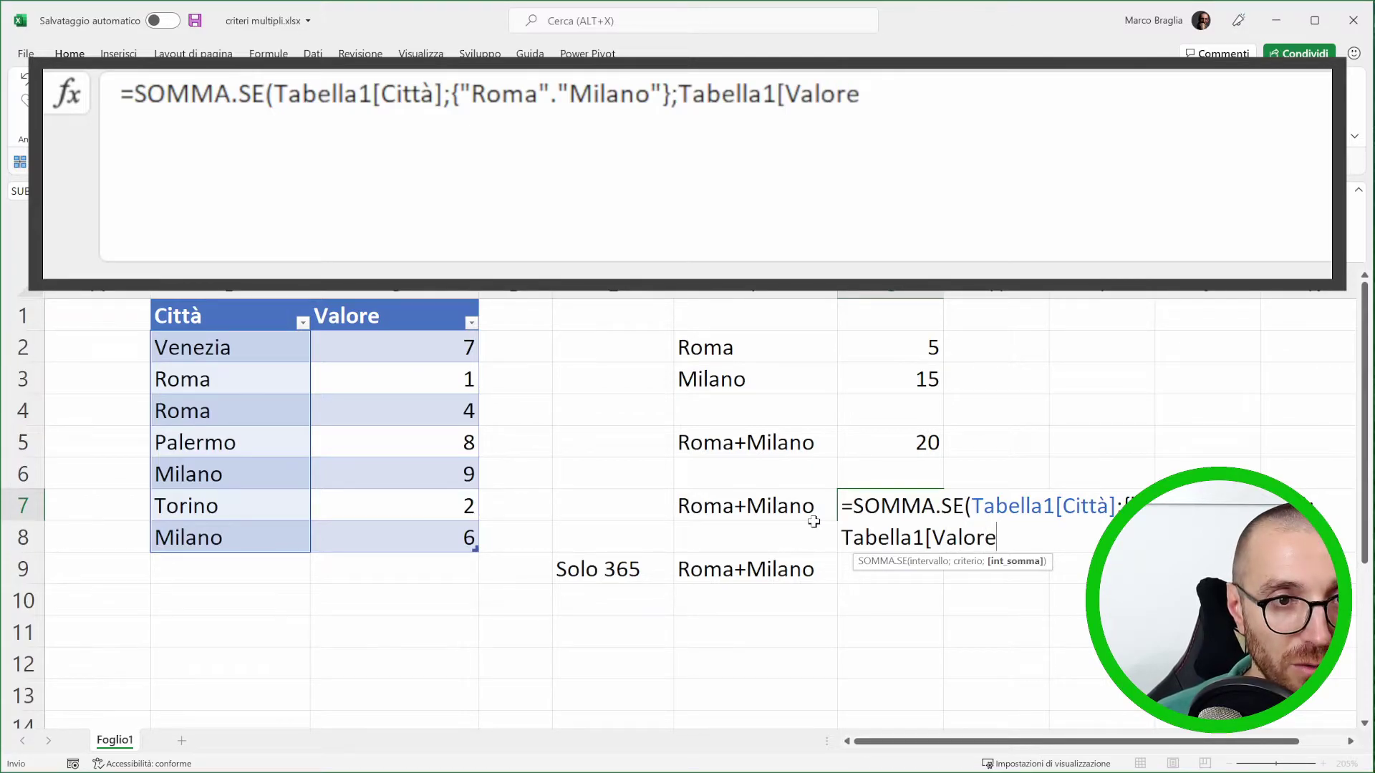
type("])")
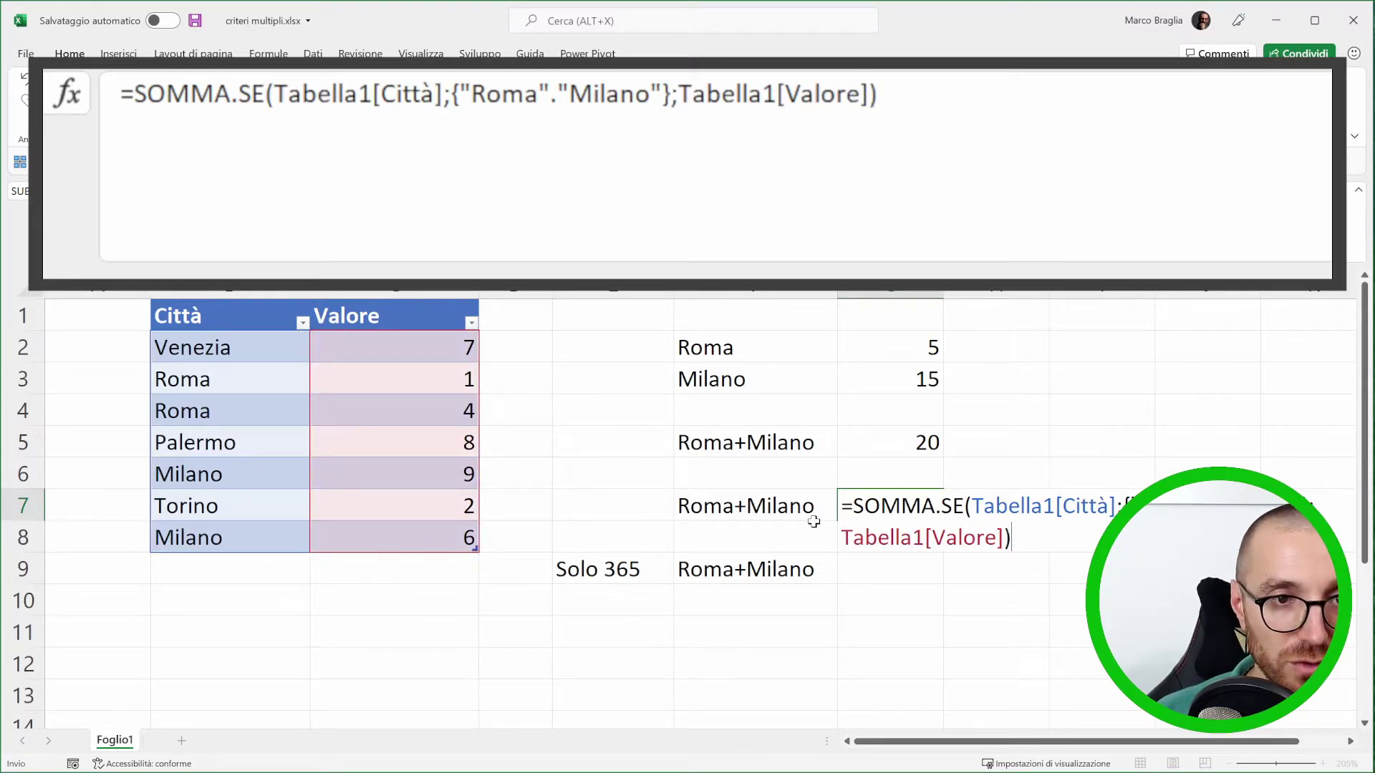
key("Return")
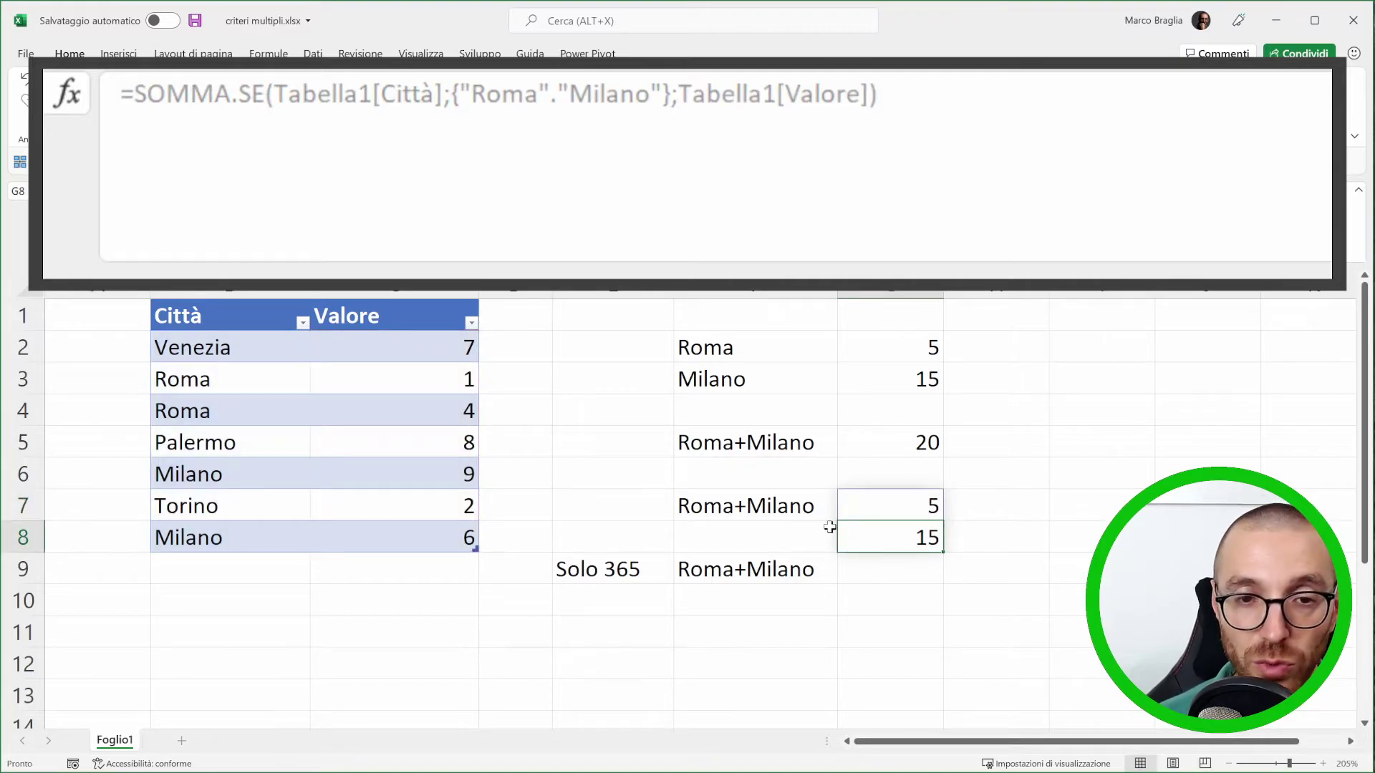
- Select G7 and mark the spilled SOMMA.SE results in G7:G8 and their formula to review them
left_click(903, 512)
left_click(1009, 507)
left_click(895, 506)
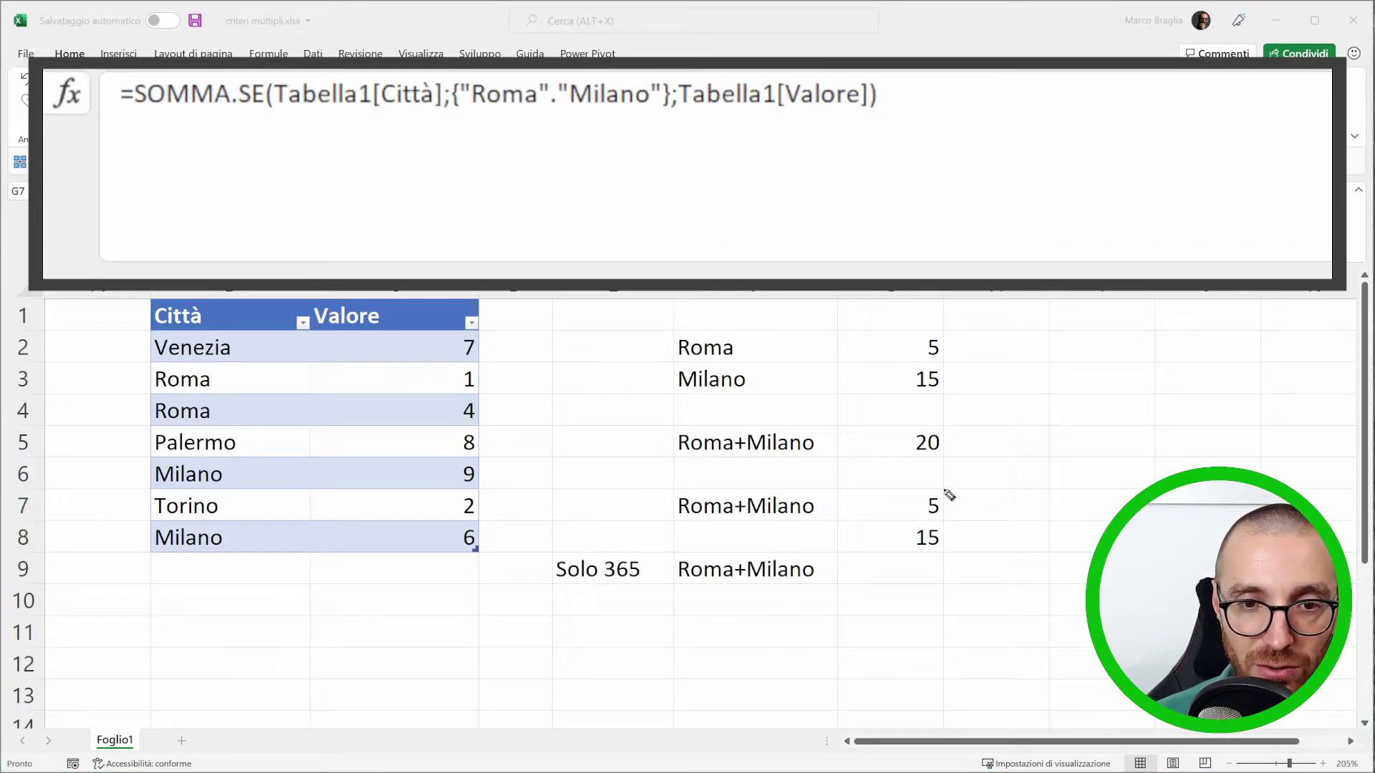
mouse_move(899, 475)
left_mouse_down()
mouse_move(828, 489)
mouse_move(828, 568)
mouse_move(964, 570)
mouse_move(960, 485)
mouse_move(902, 476)
left_mouse_up()
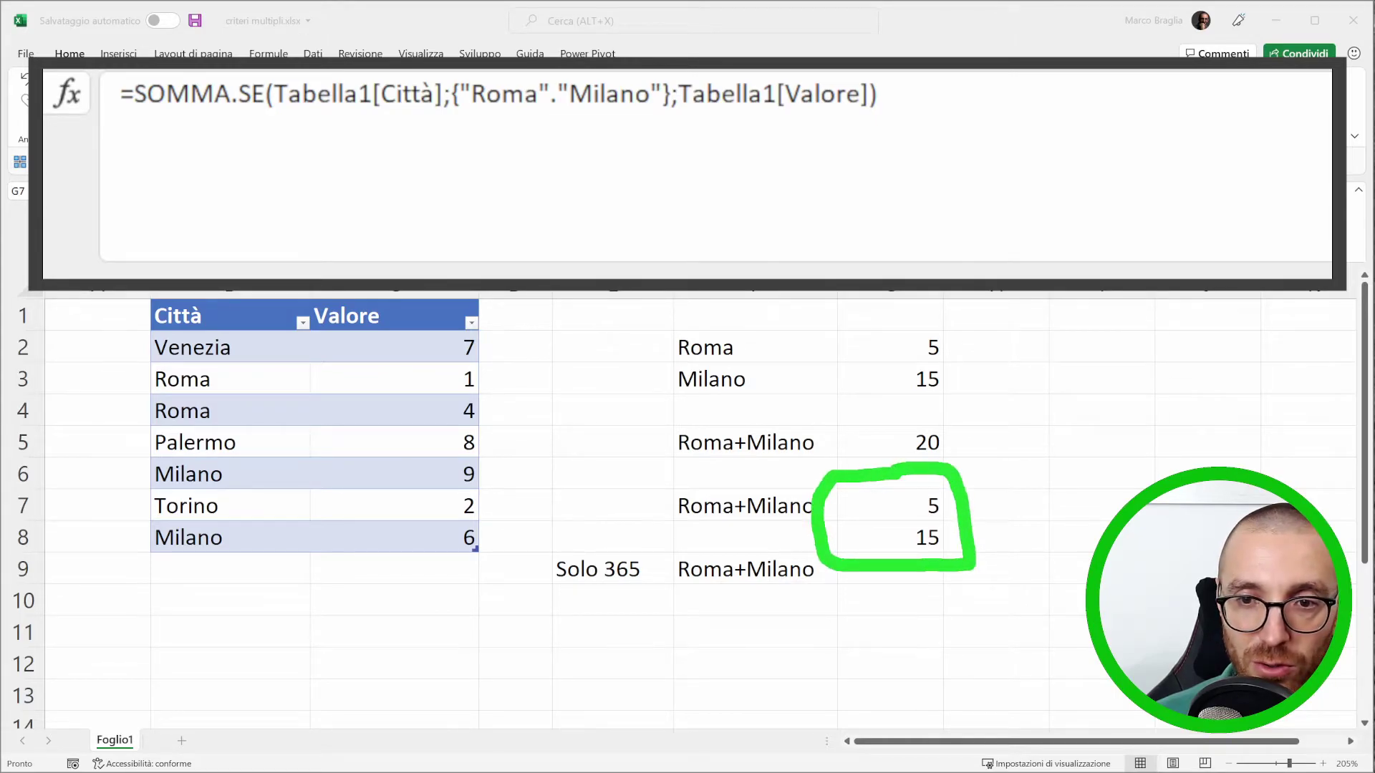
key("Escape")
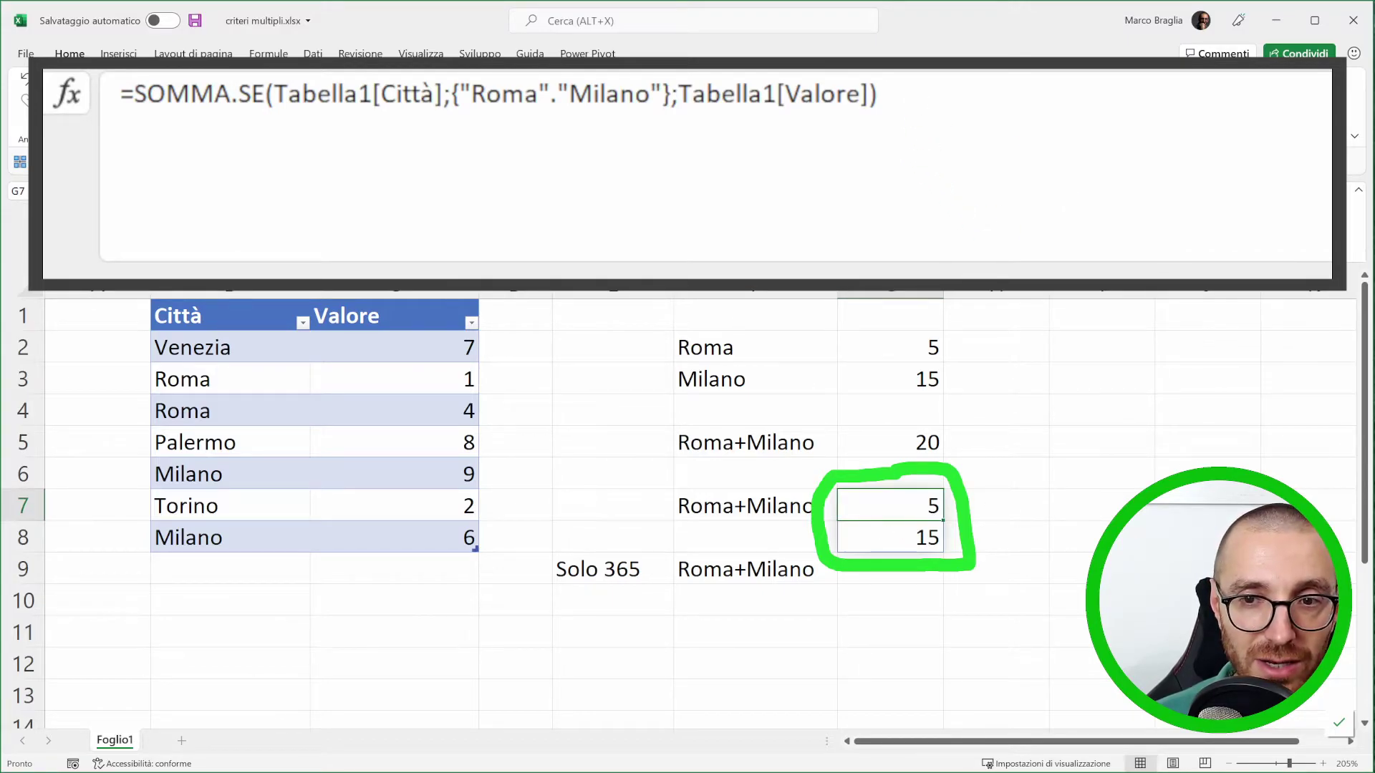
mouse_move(86, 79)
left_mouse_down()
mouse_move(927, 183)
mouse_move(1000, 178)
left_mouse_up()
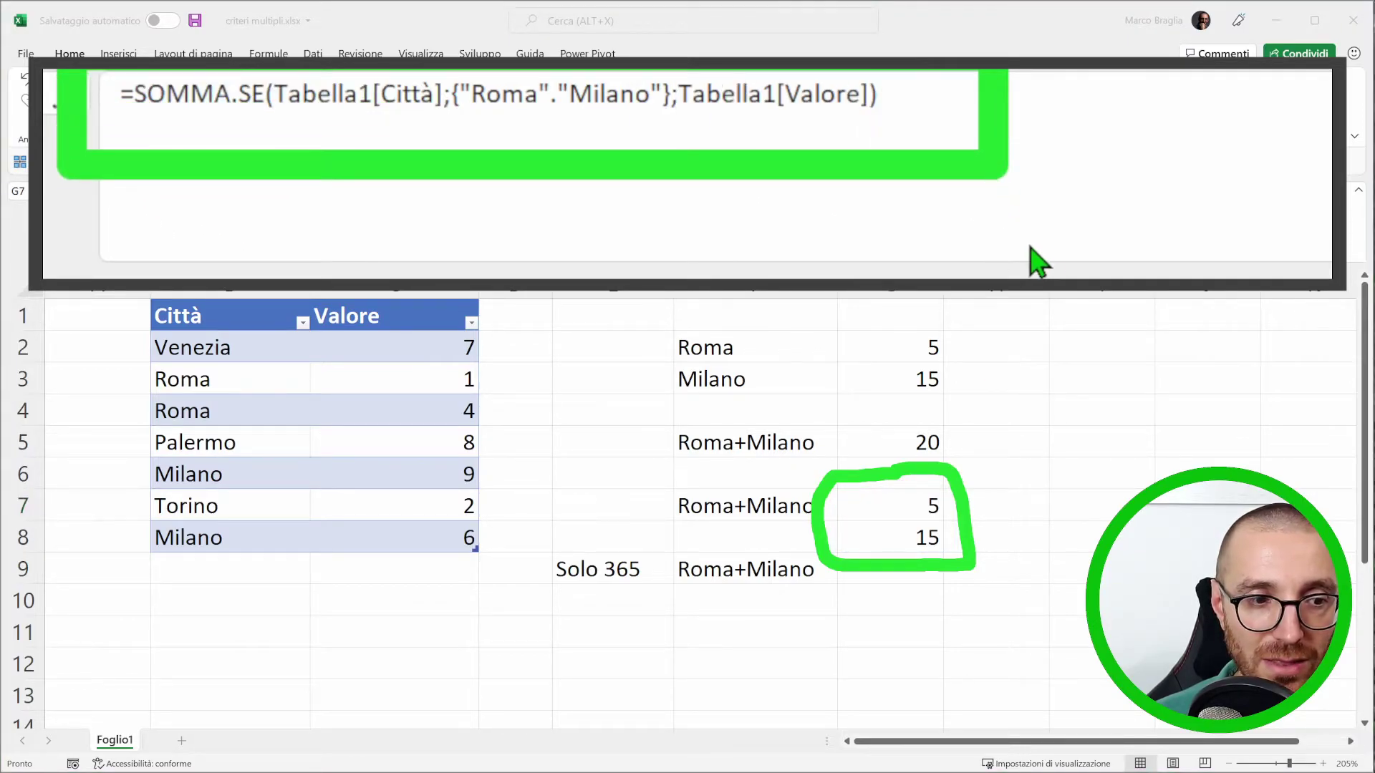
left_click(899, 505)
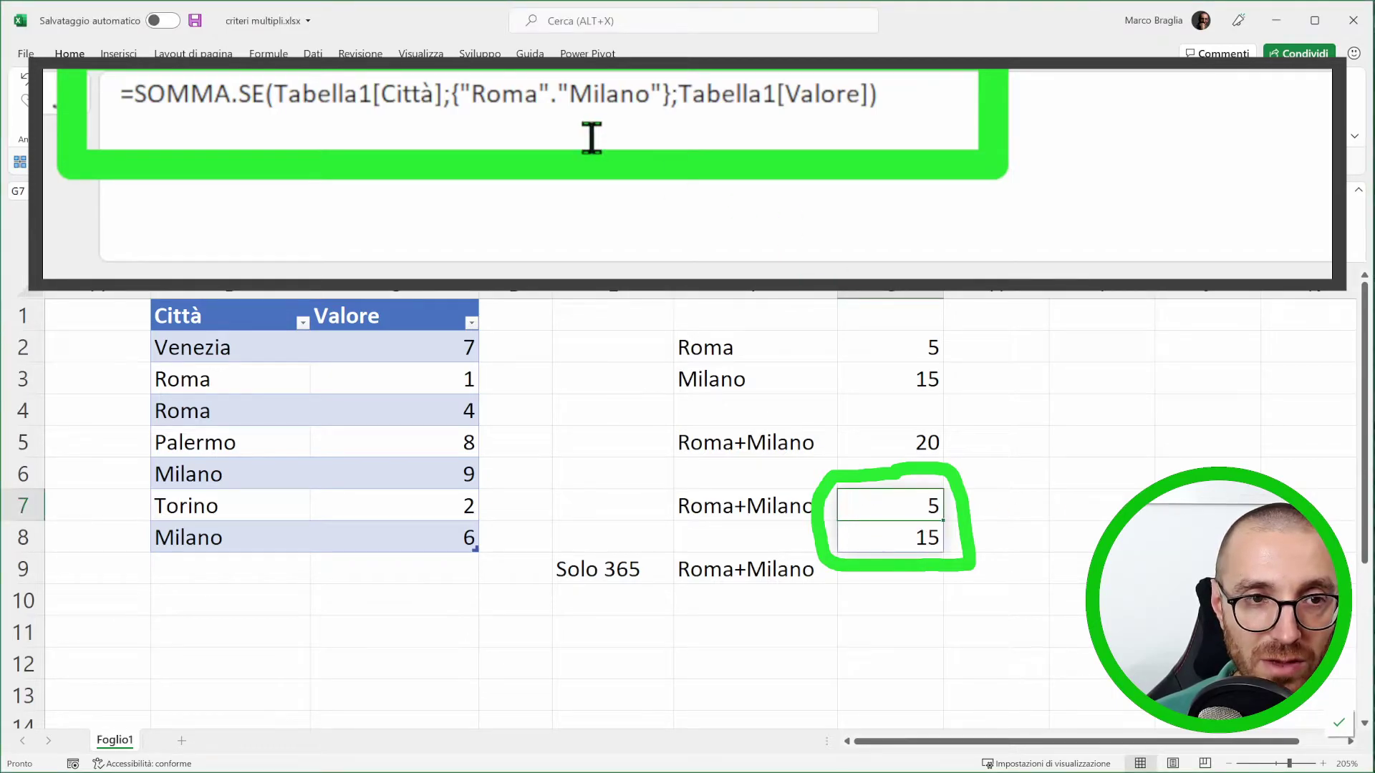
- Inspect the spilled cell G8 and its formula content without changing it
left_click(902, 539)
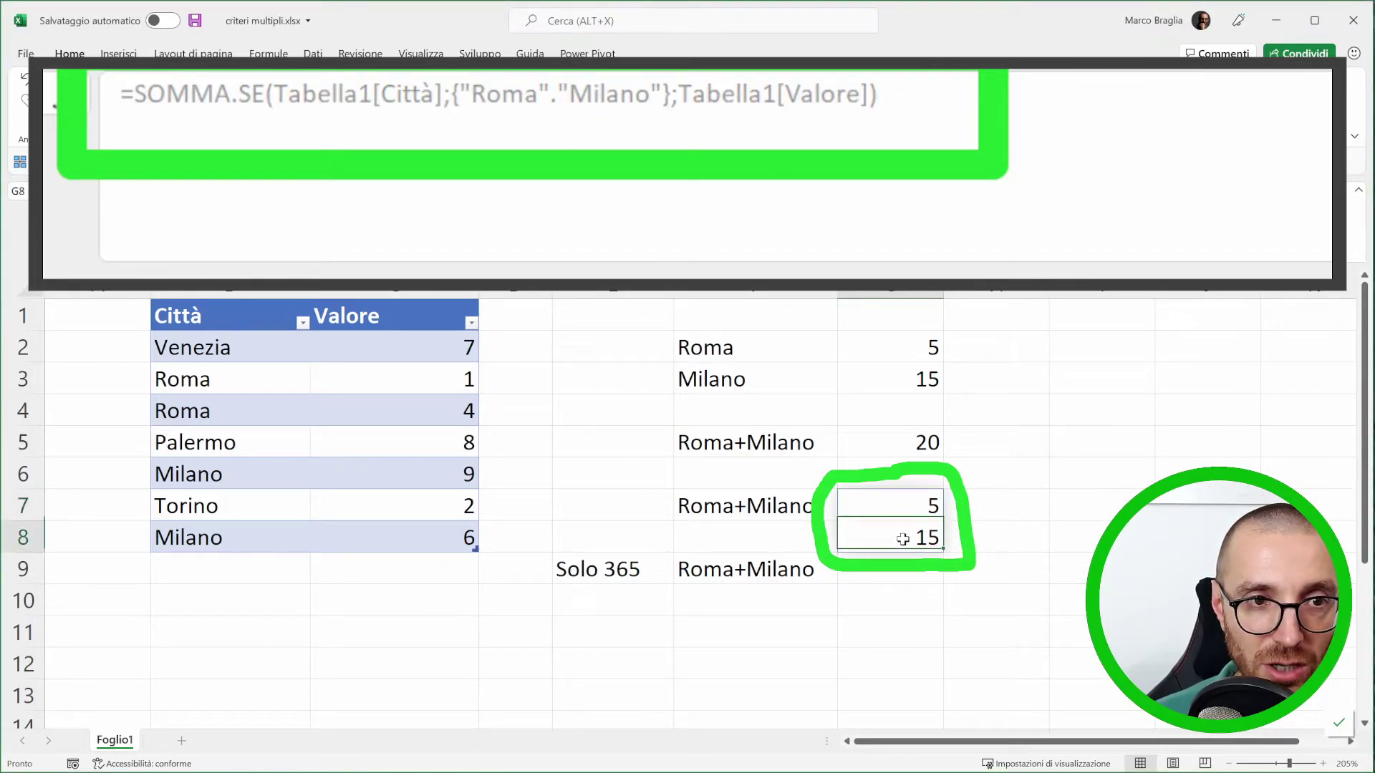
left_click(889, 98)
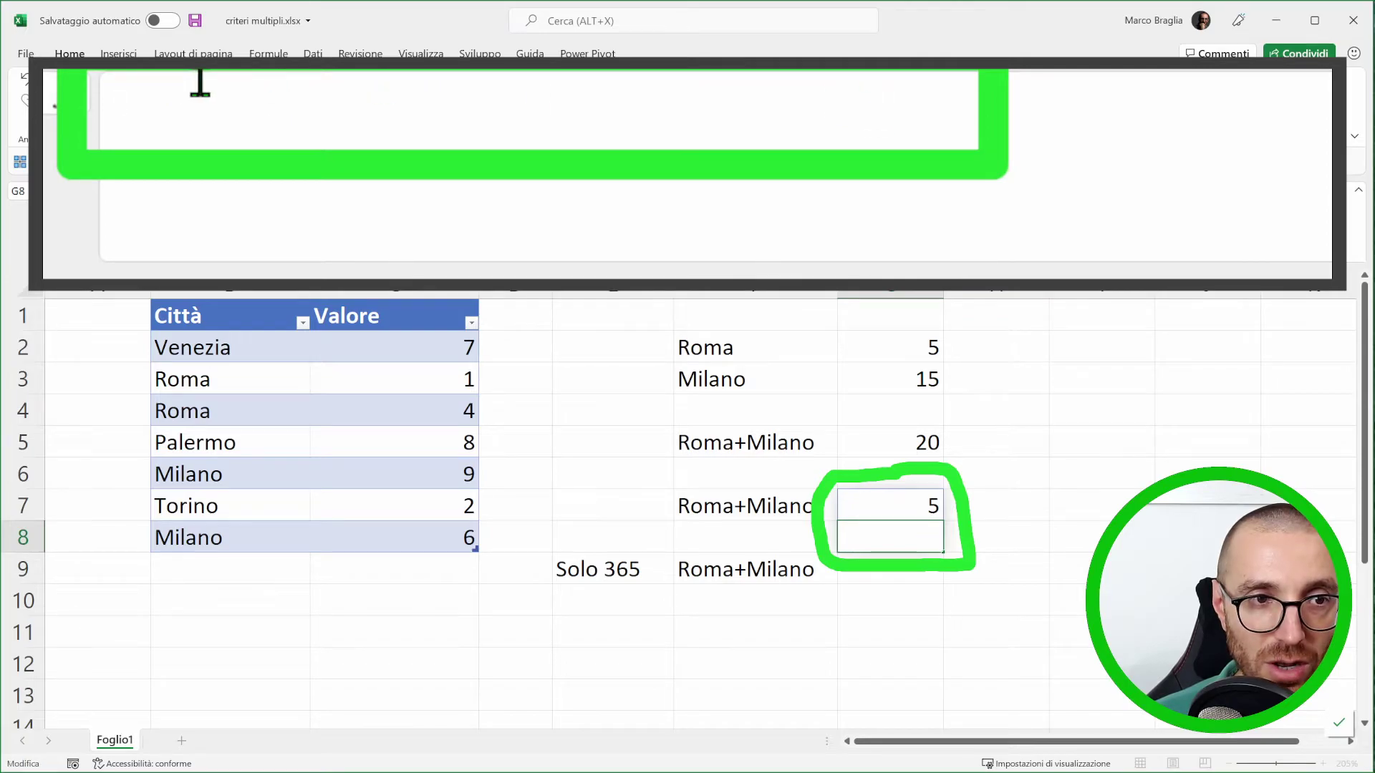
key("Escape")
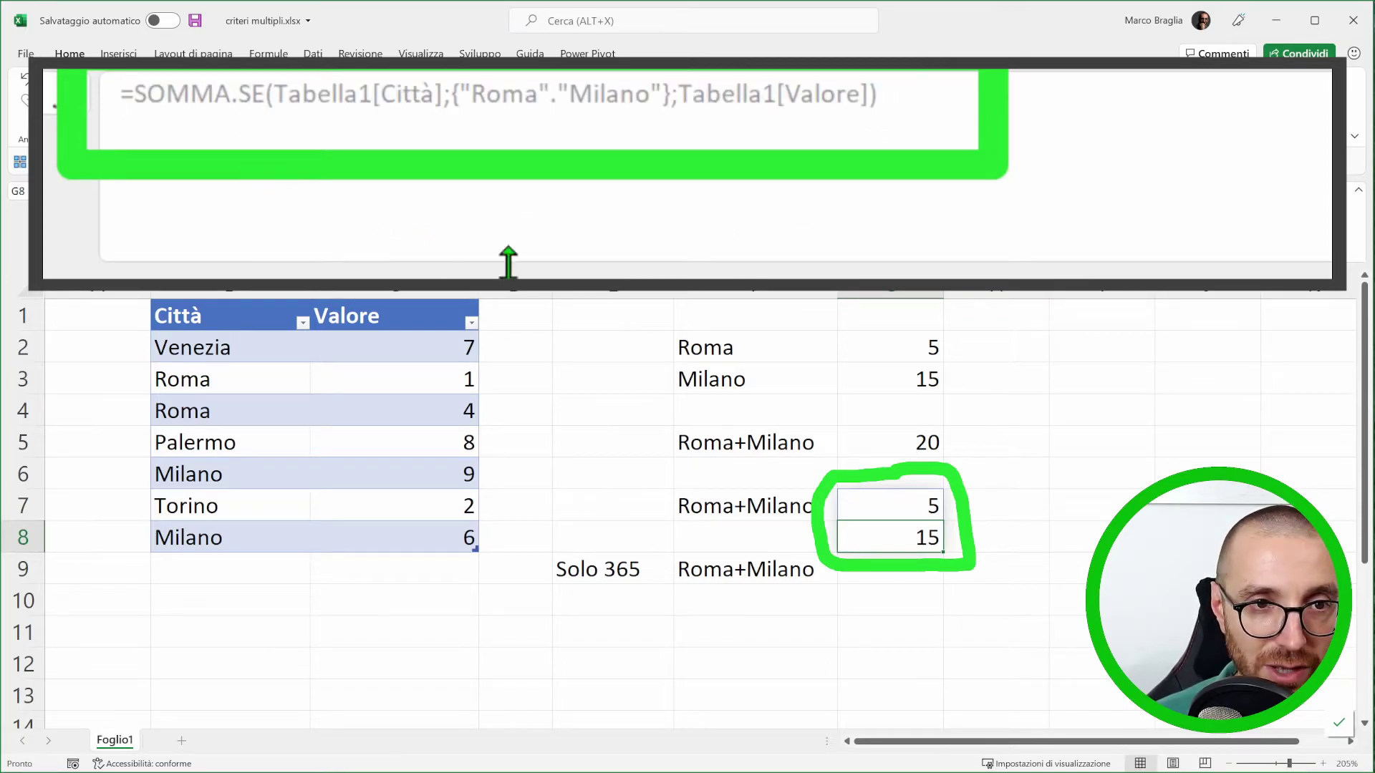
left_click(933, 120)
key("Escape")
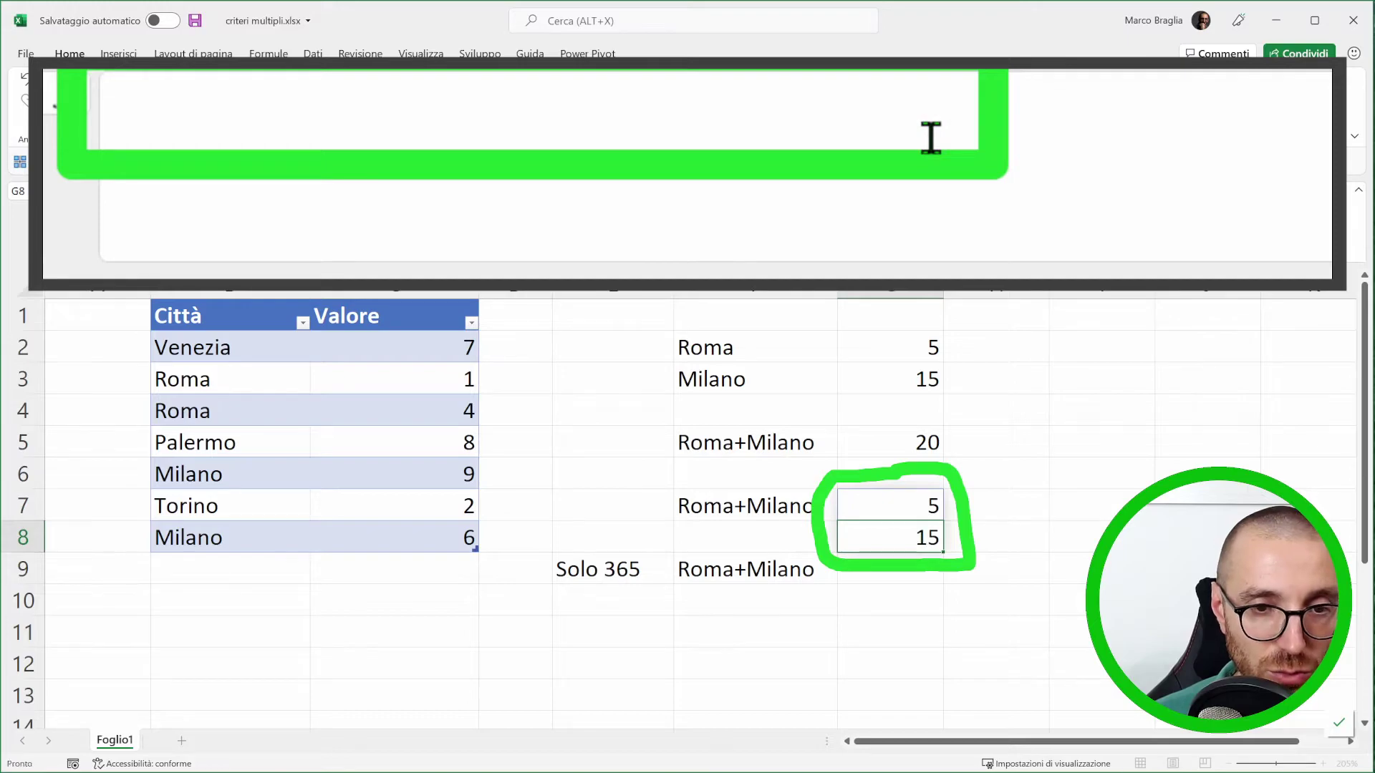
key("Escape")
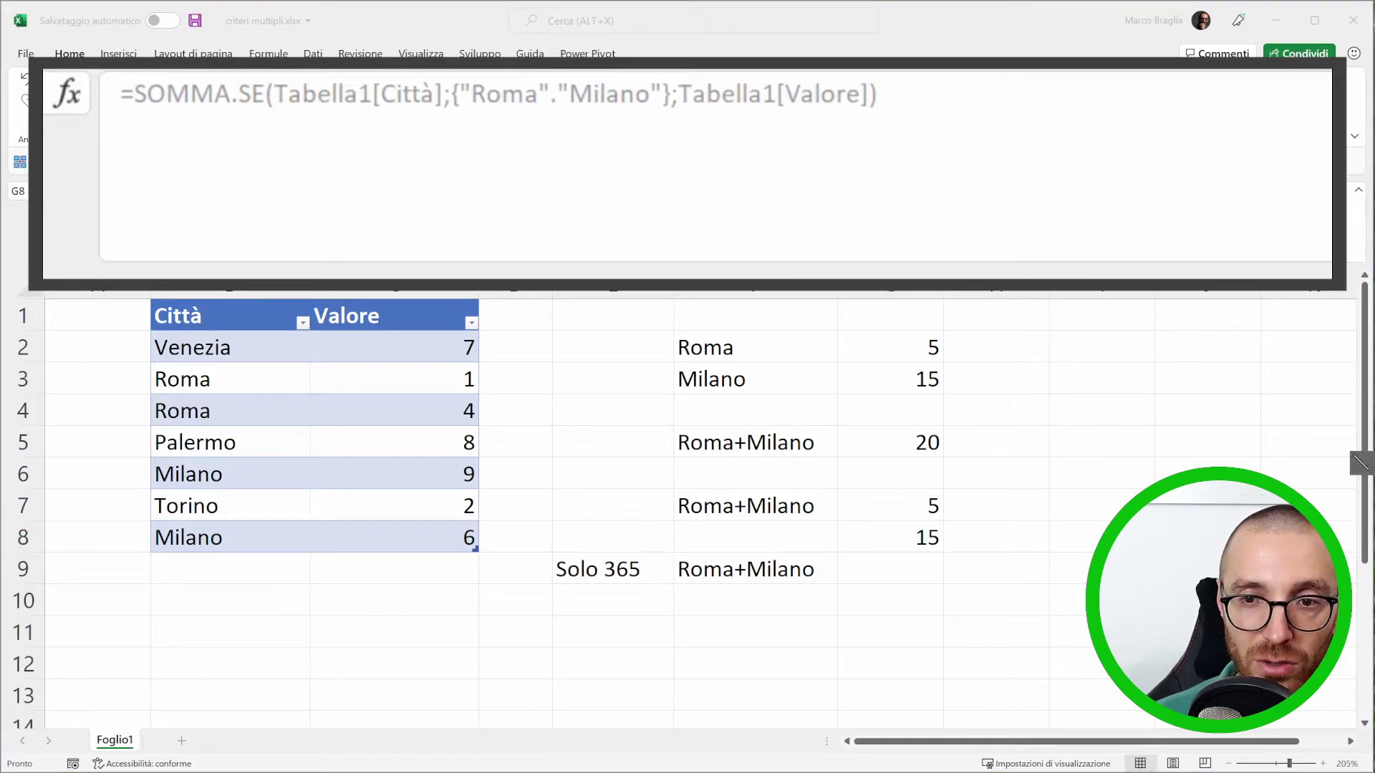
left_click(938, 530)
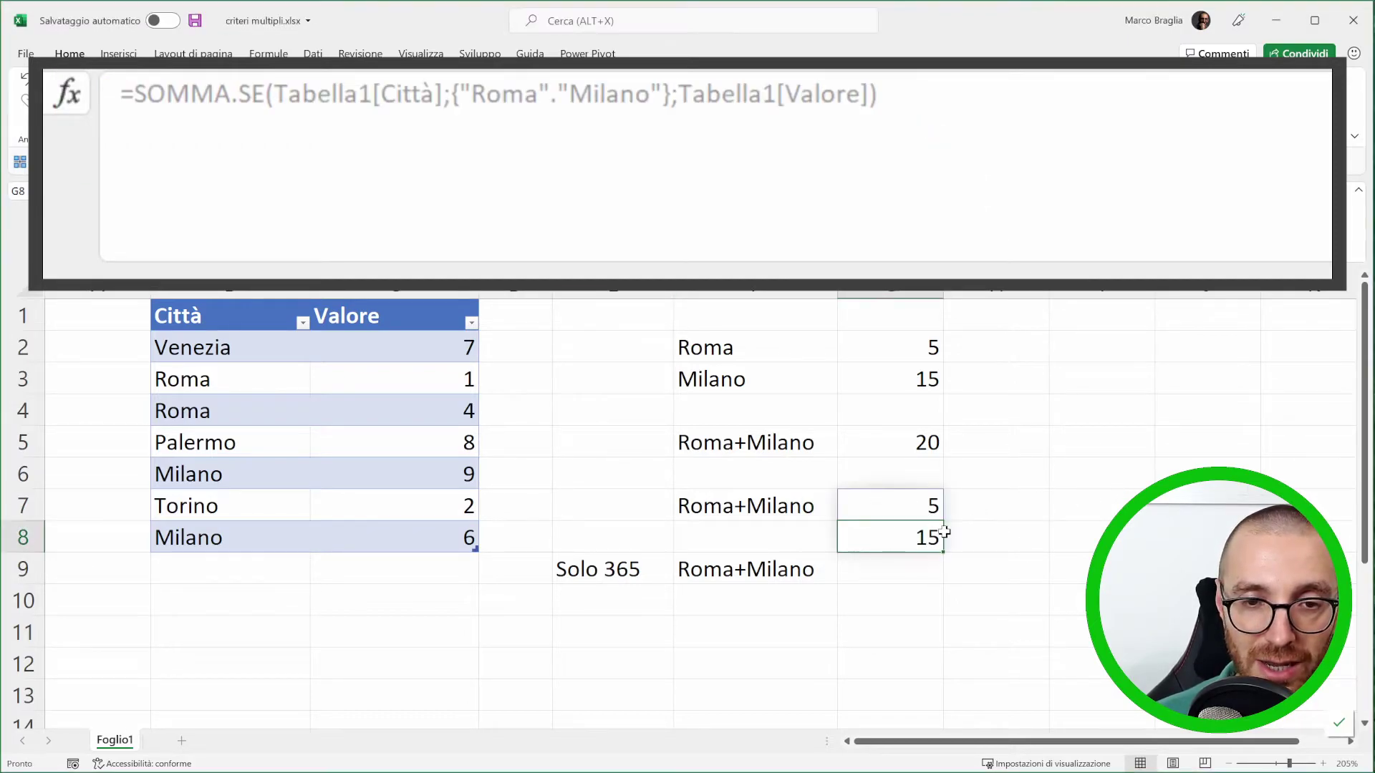
- Highlight the {"Roma"."Milano"} criterion in G7's formula, leave it unchanged, and select the results in G7:G8
left_click(874, 504)
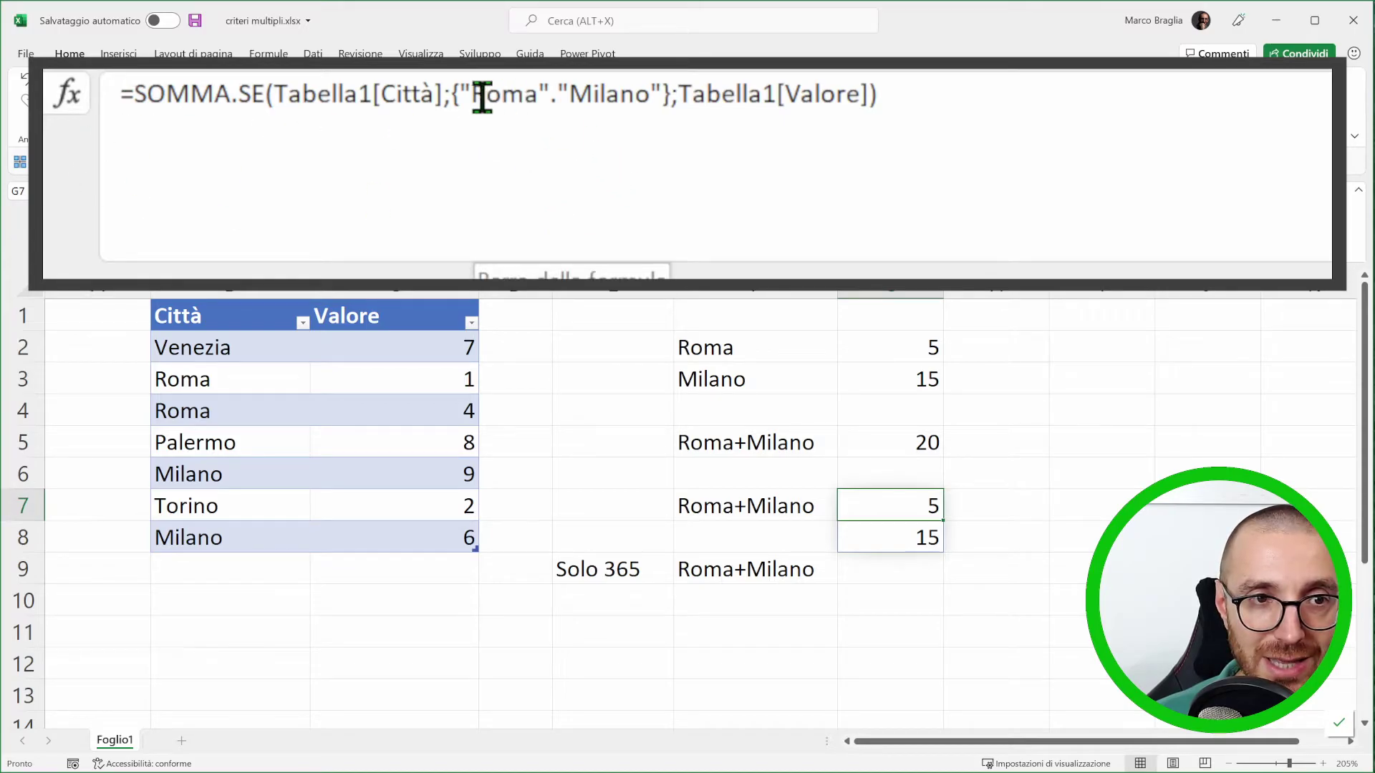
left_click_drag(451, 98, 666, 100)
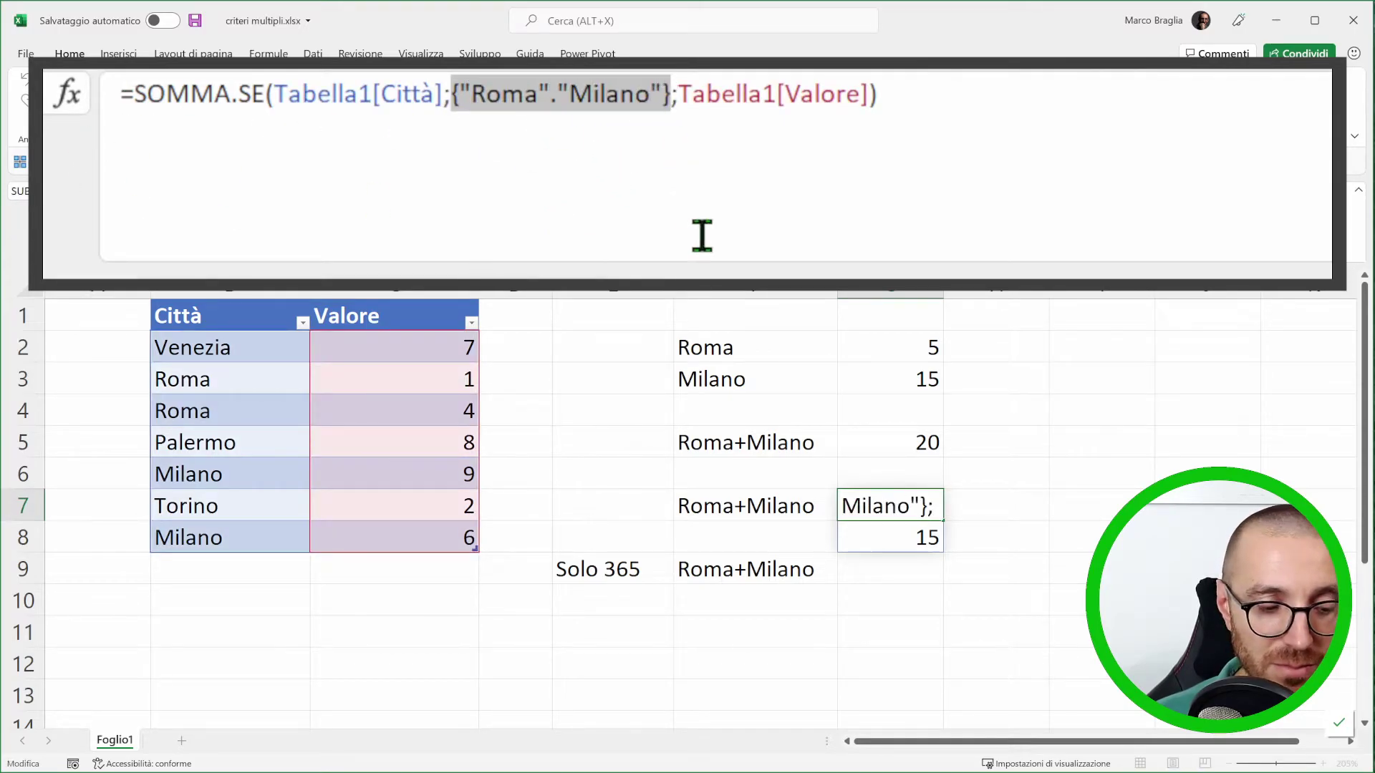
key("Escape")
left_click_drag(899, 501, 886, 533)
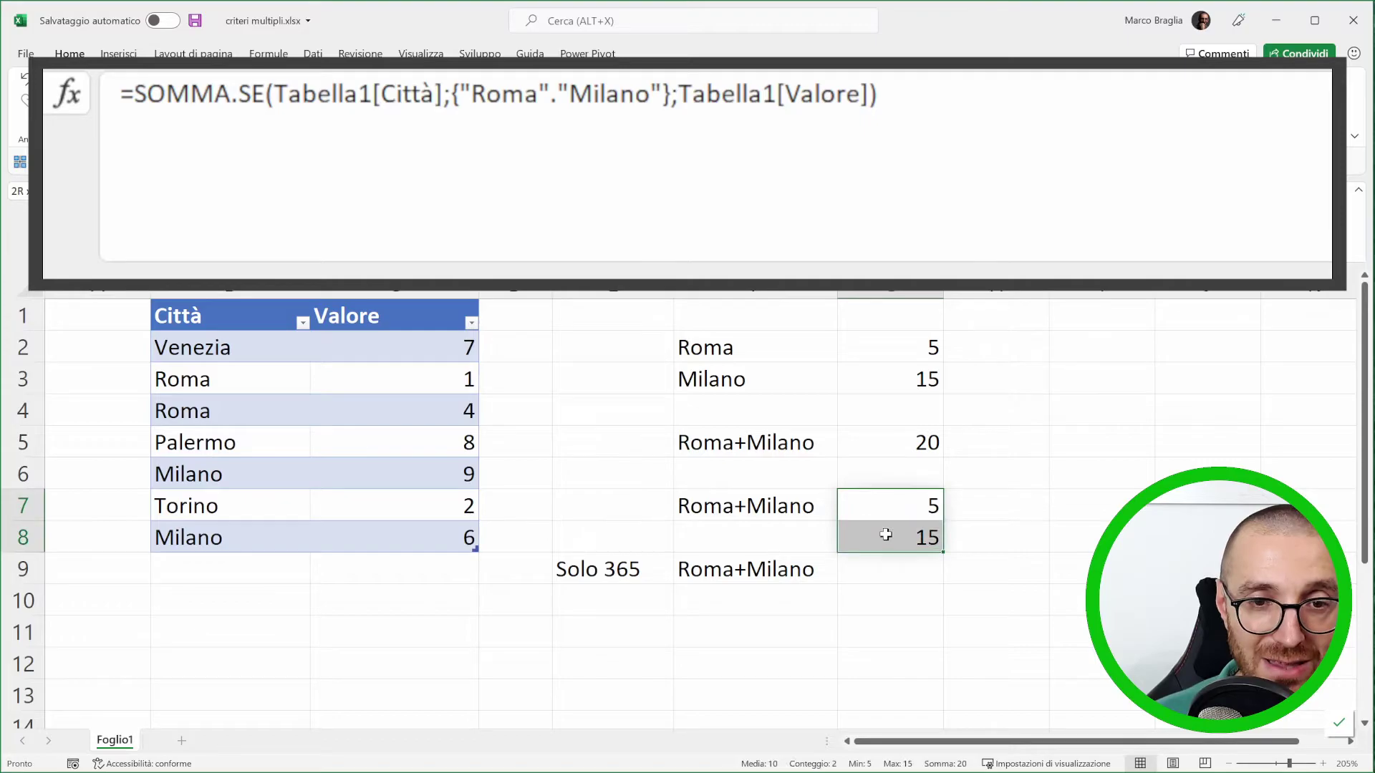
- Replace the dot with a backslash between "Roma" and "Milano" in G7's array constant, and select G7:H7
left_click_drag(555, 101, 538, 101)
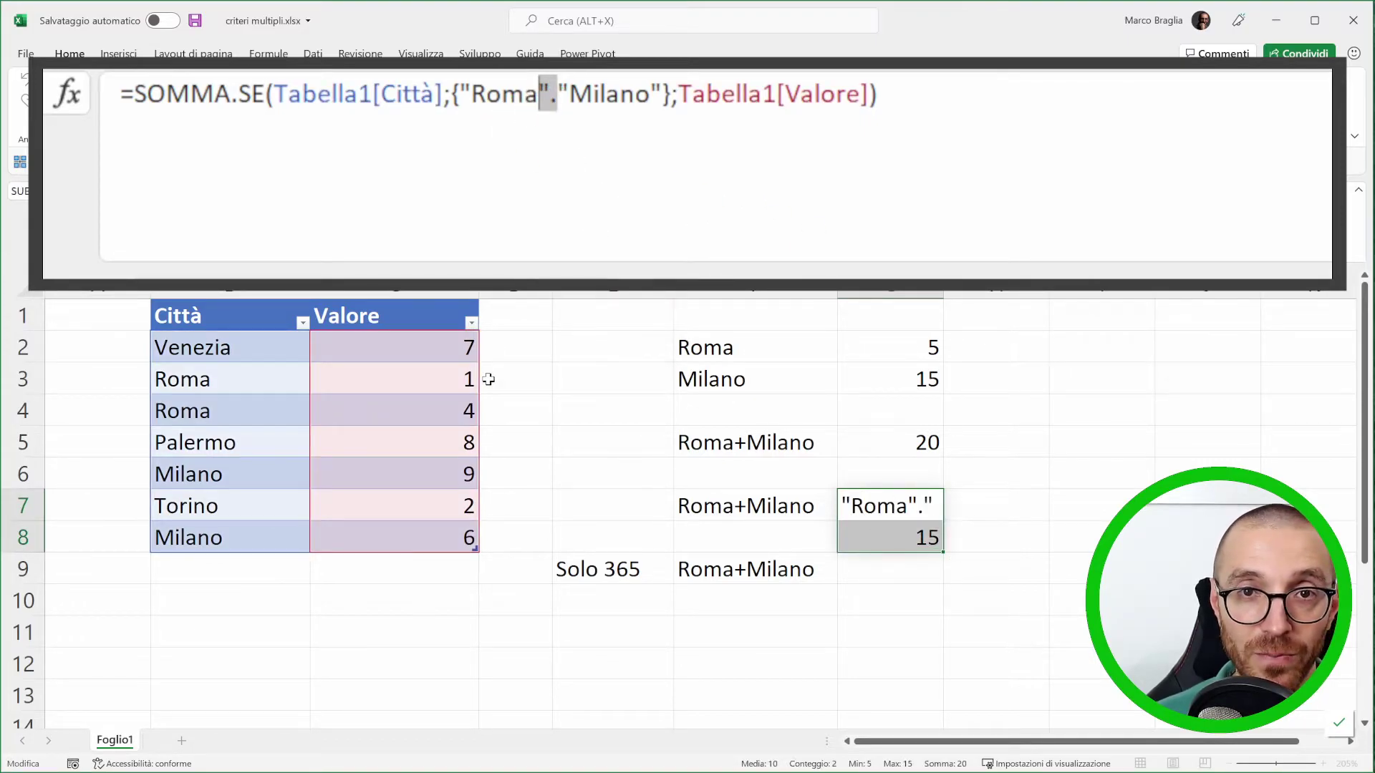
left_click_drag(555, 94, 549, 94)
type("\\")
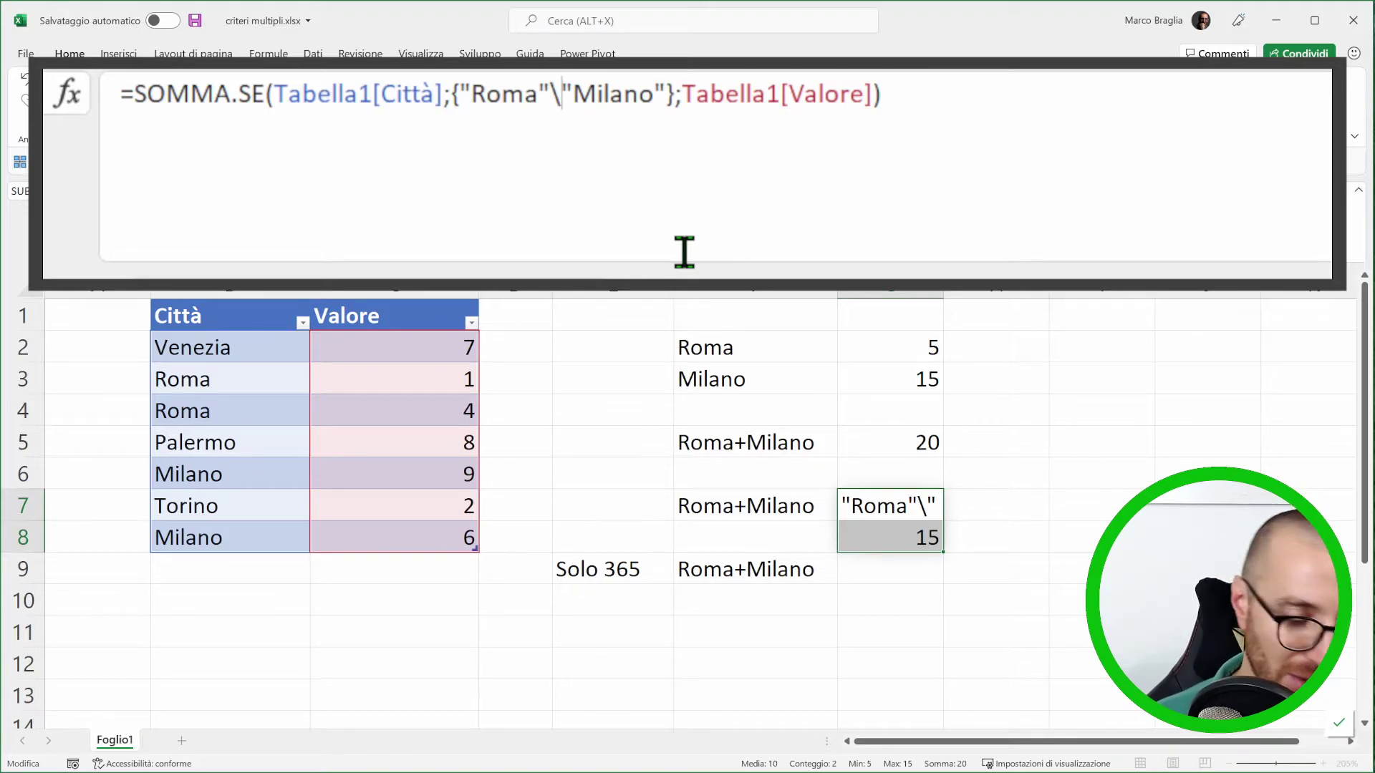
key("Return")
left_click(1020, 614)
left_click_drag(908, 504, 1019, 502)
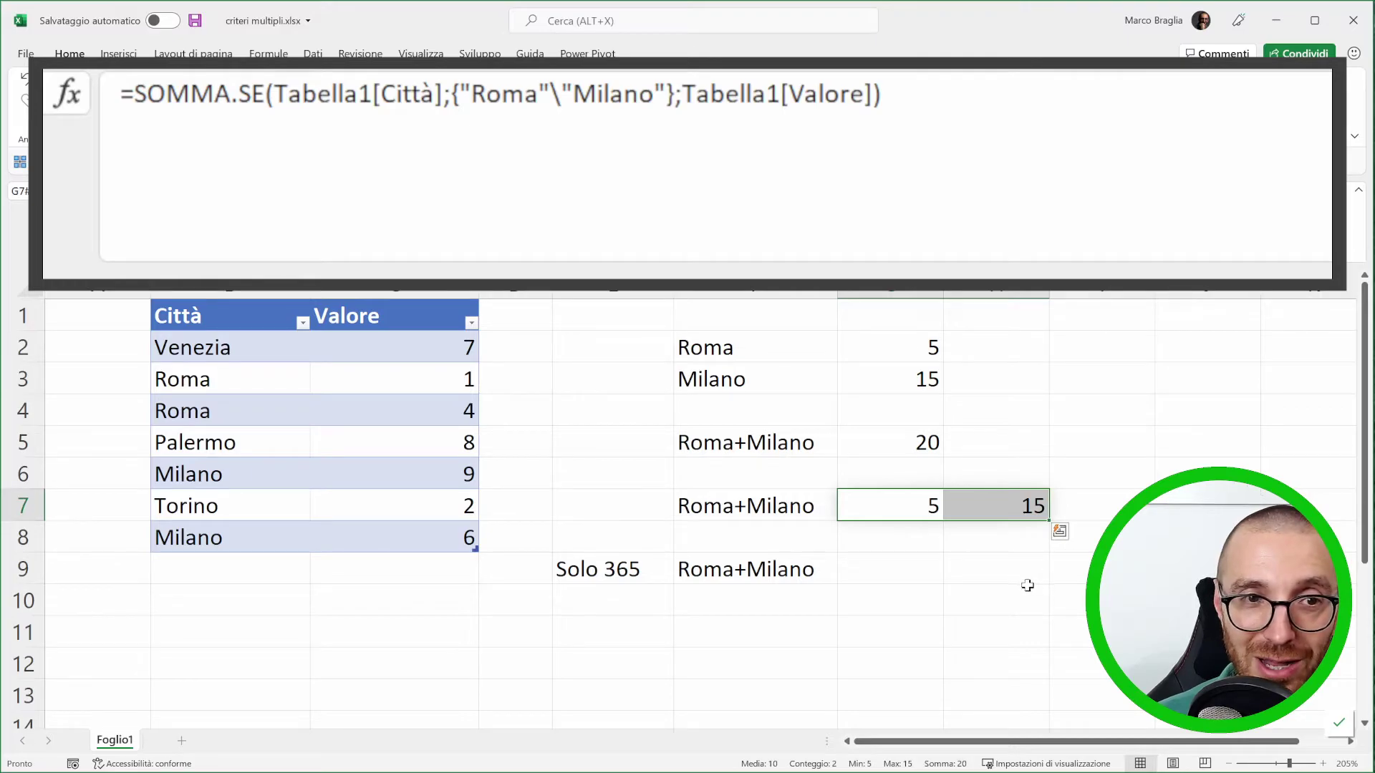
- Wrap the SOMMA.SE formula in G7 in a SOMMA function and enter it
left_click(913, 514)
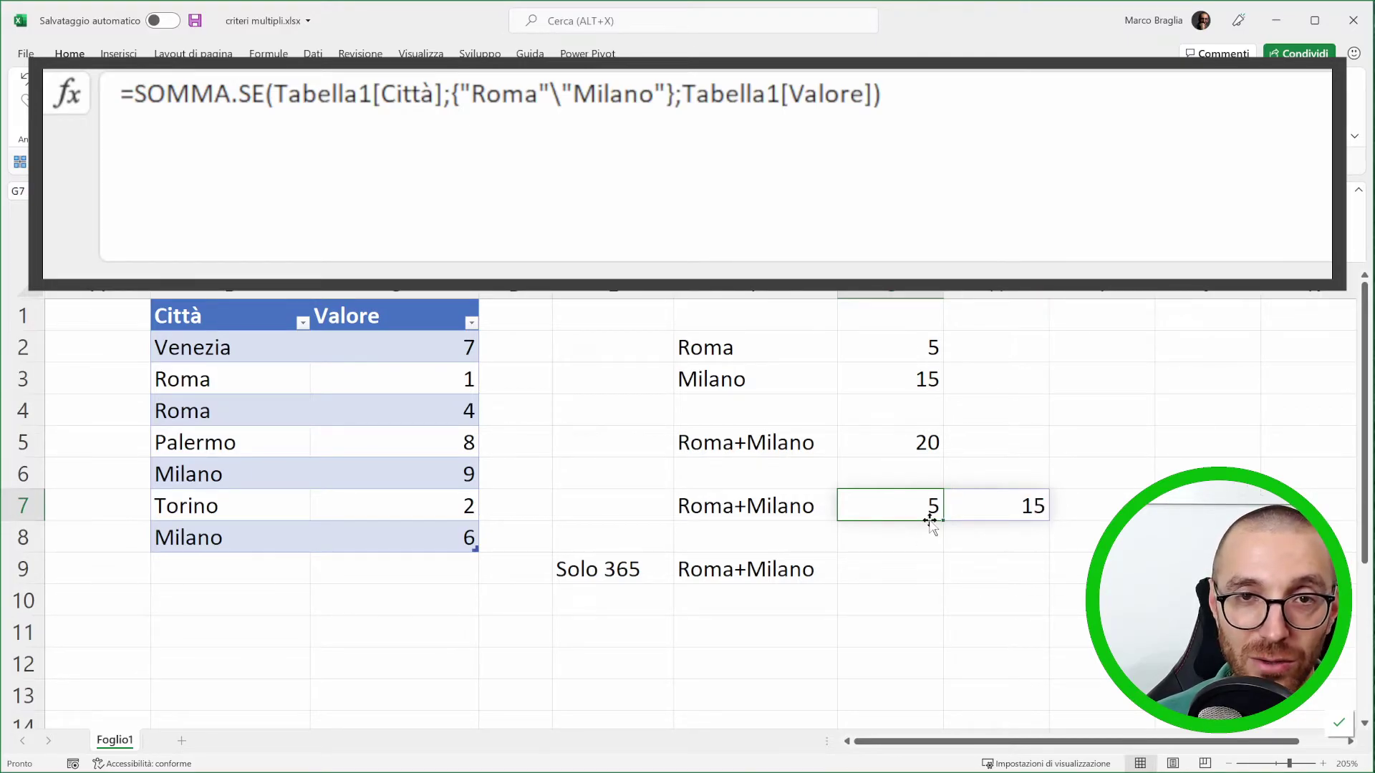
left_click(133, 104)
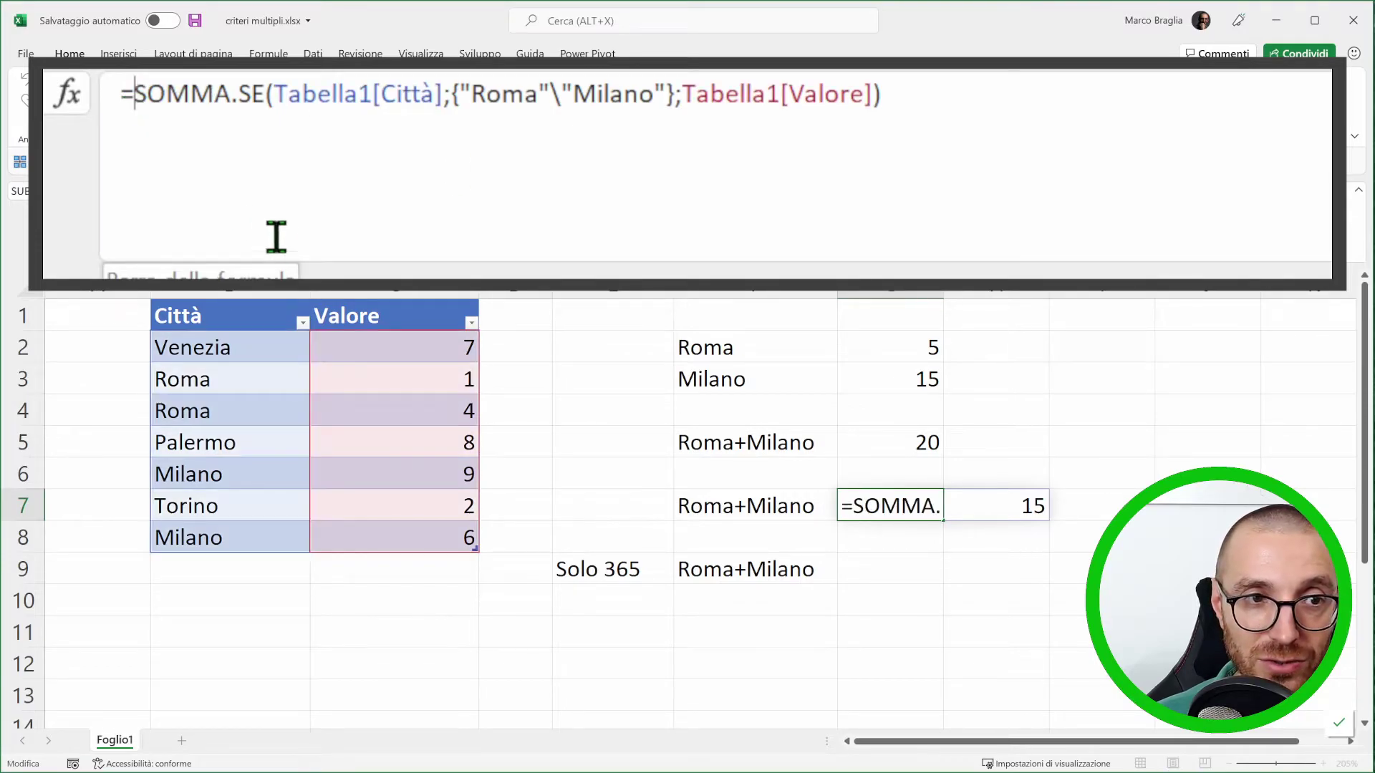
type("somm")
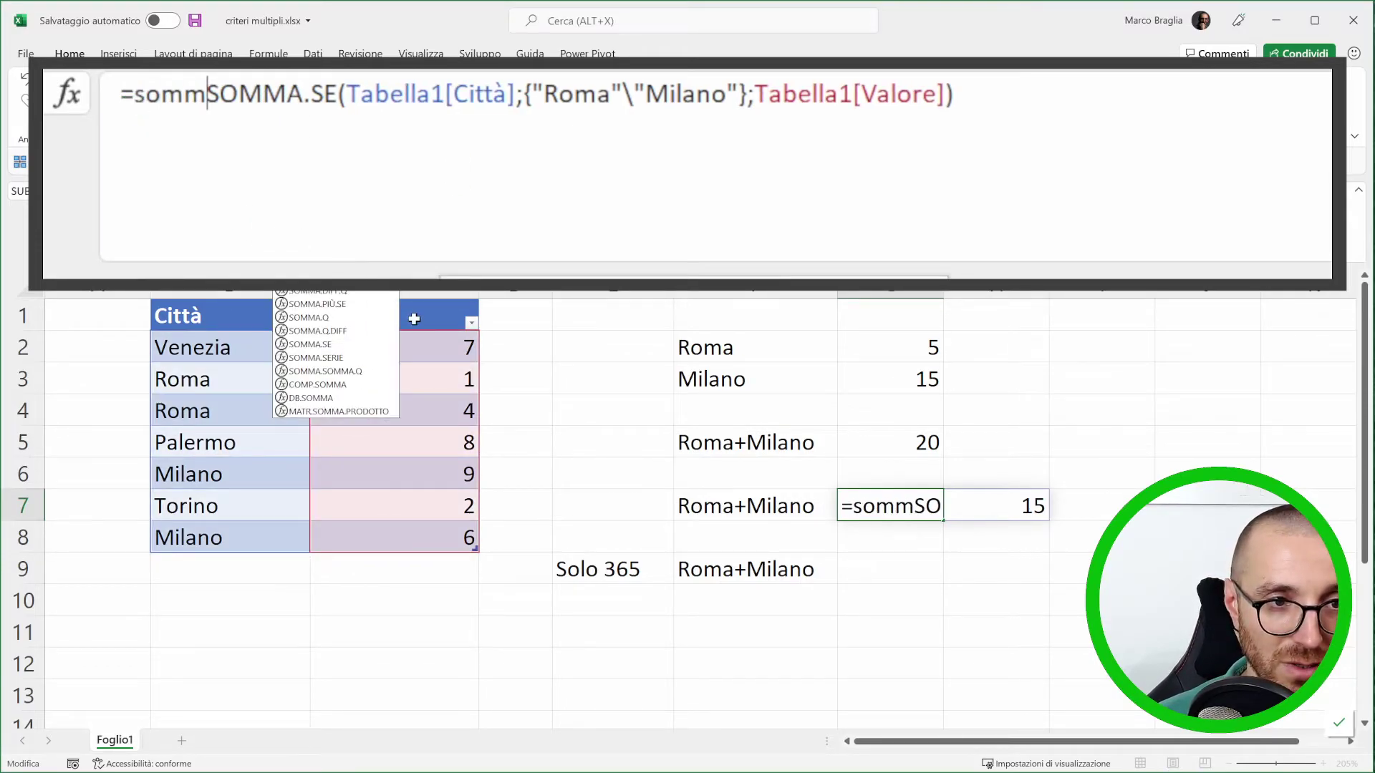
key("Tab")
left_click(1062, 84)
type(")")
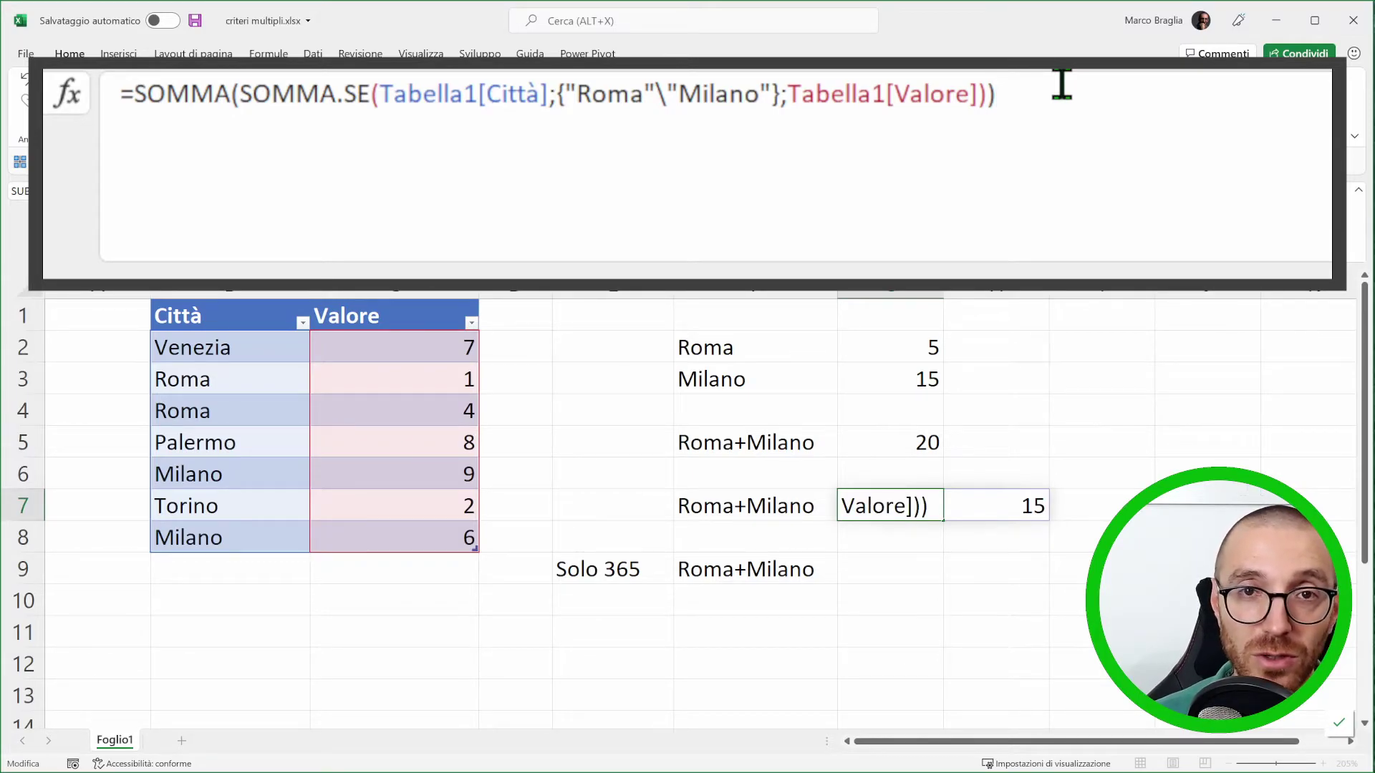
key("Return")
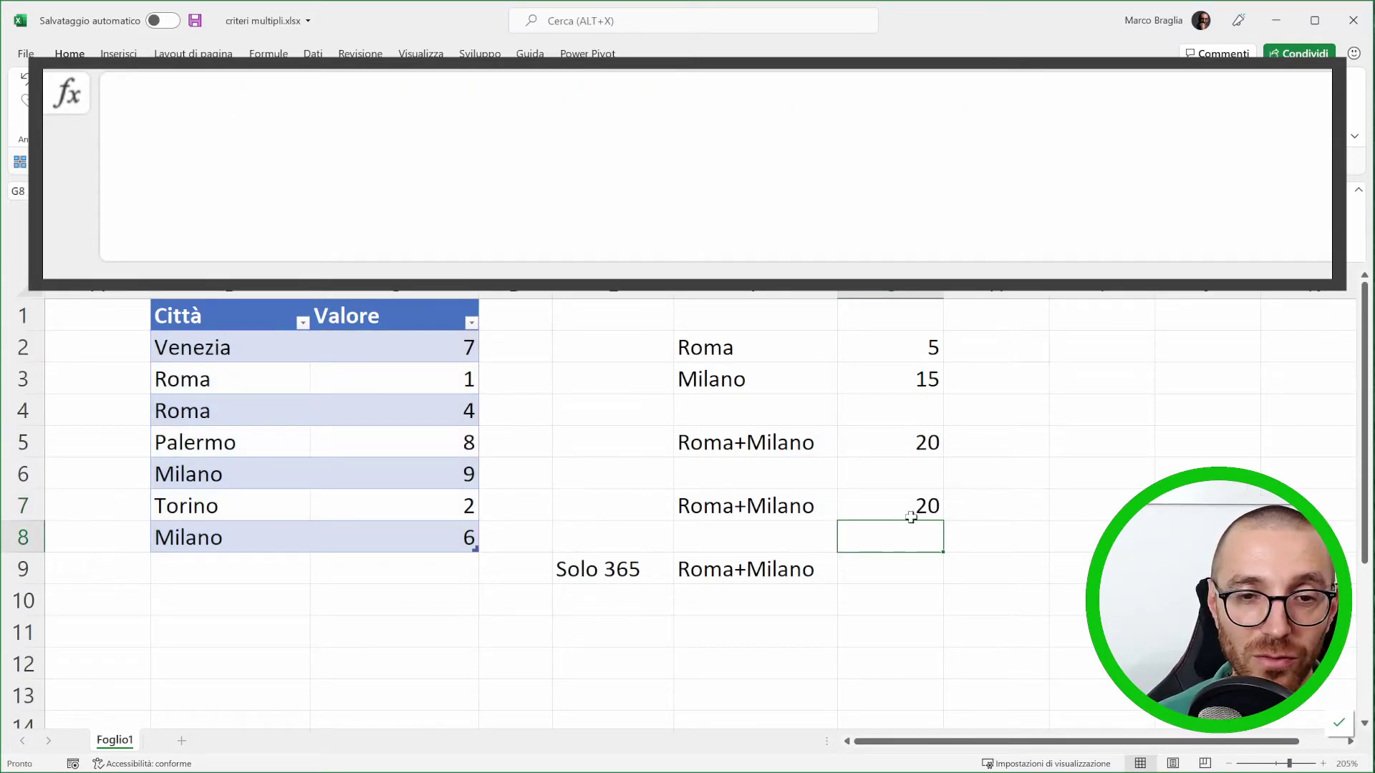
- Select G7 and mark the array constant criterion in its formula for review
left_click(922, 503)
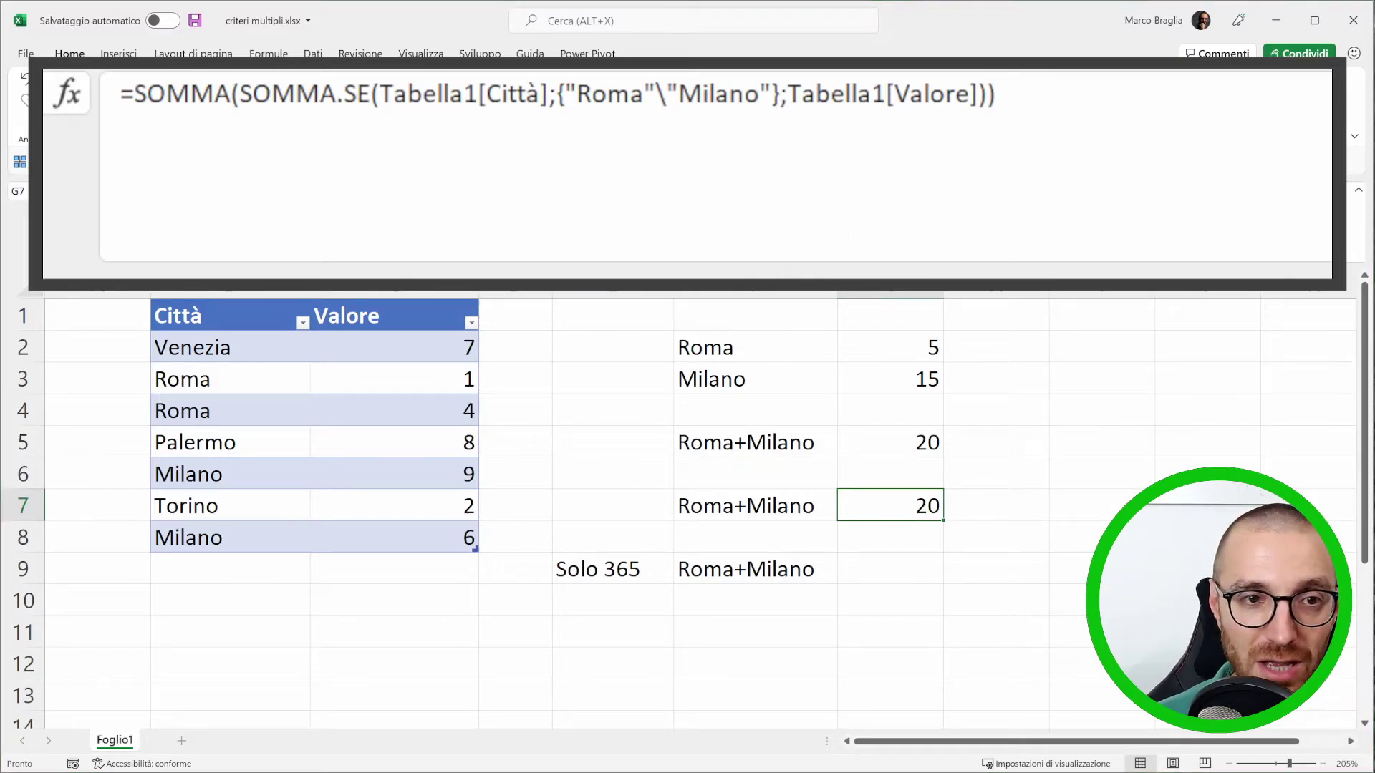
left_click_drag(539, 126, 794, 140)
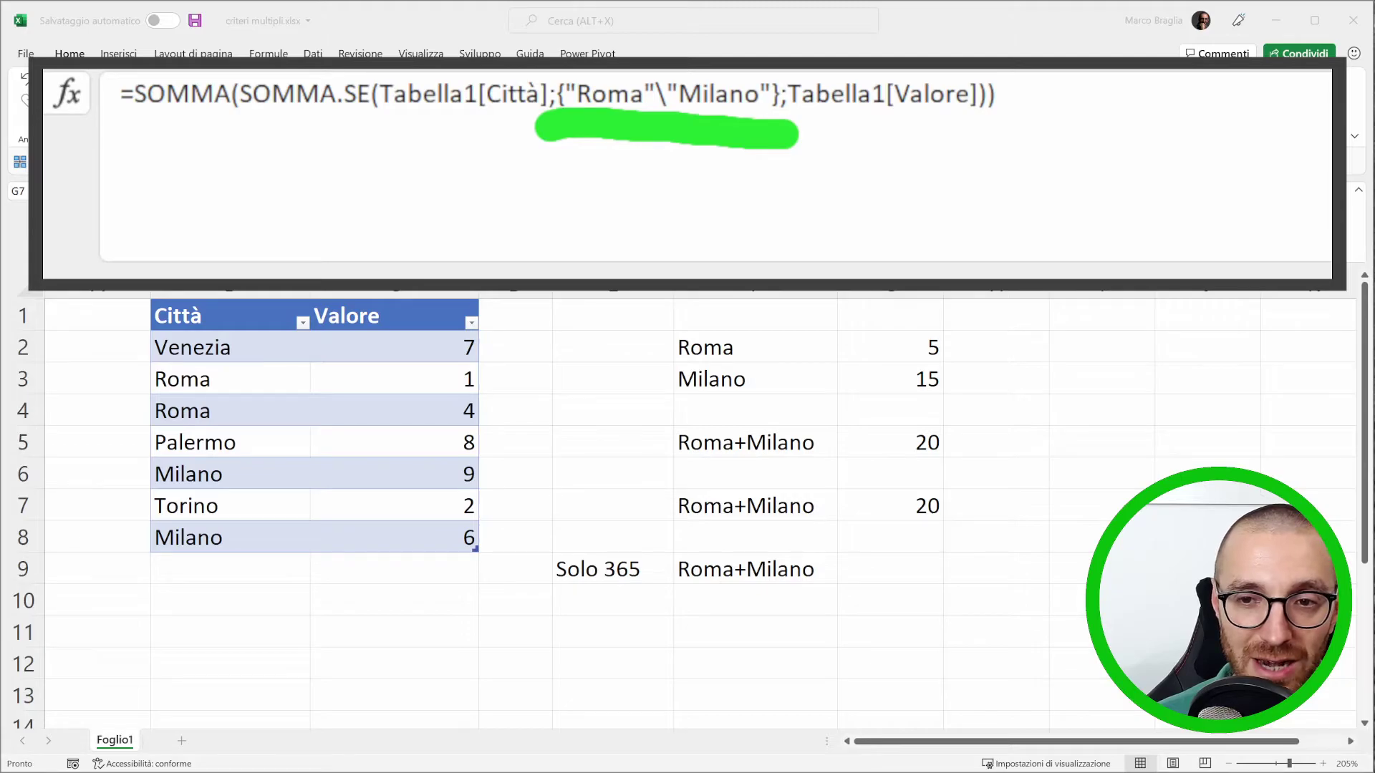
key("Escape")
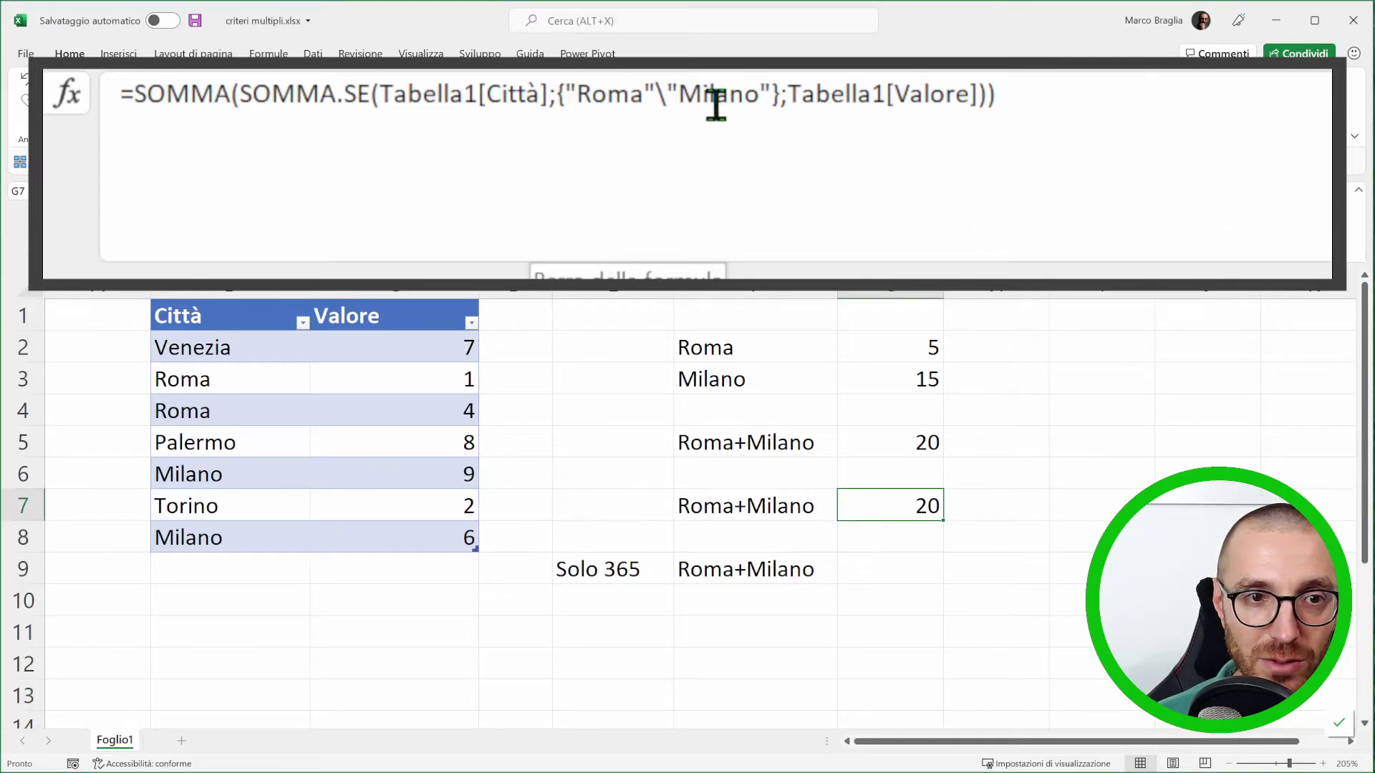
- Replace the array constant criterion in G7's formula with the range F2:F3 and enter it
left_click_drag(781, 98, 558, 93)
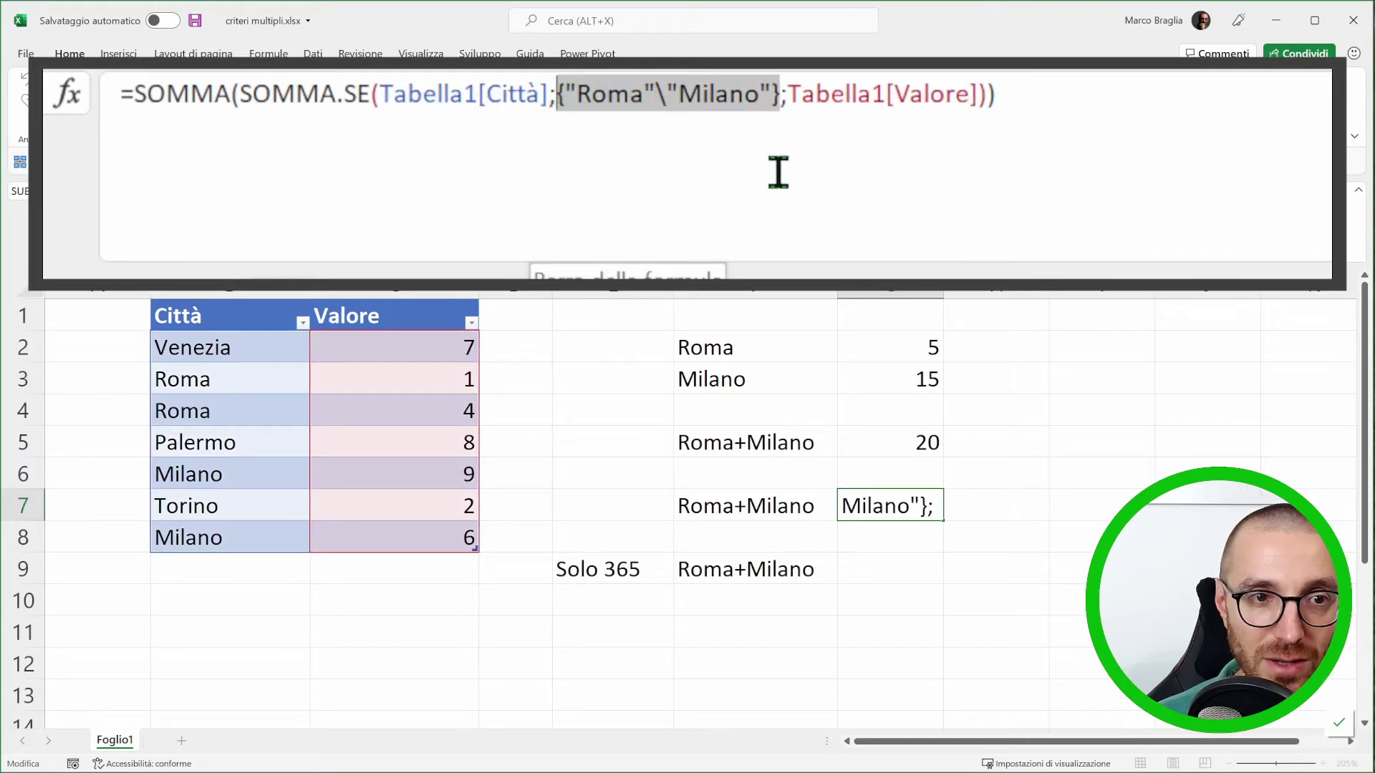
key("Delete")
left_click_drag(720, 351, 718, 381)
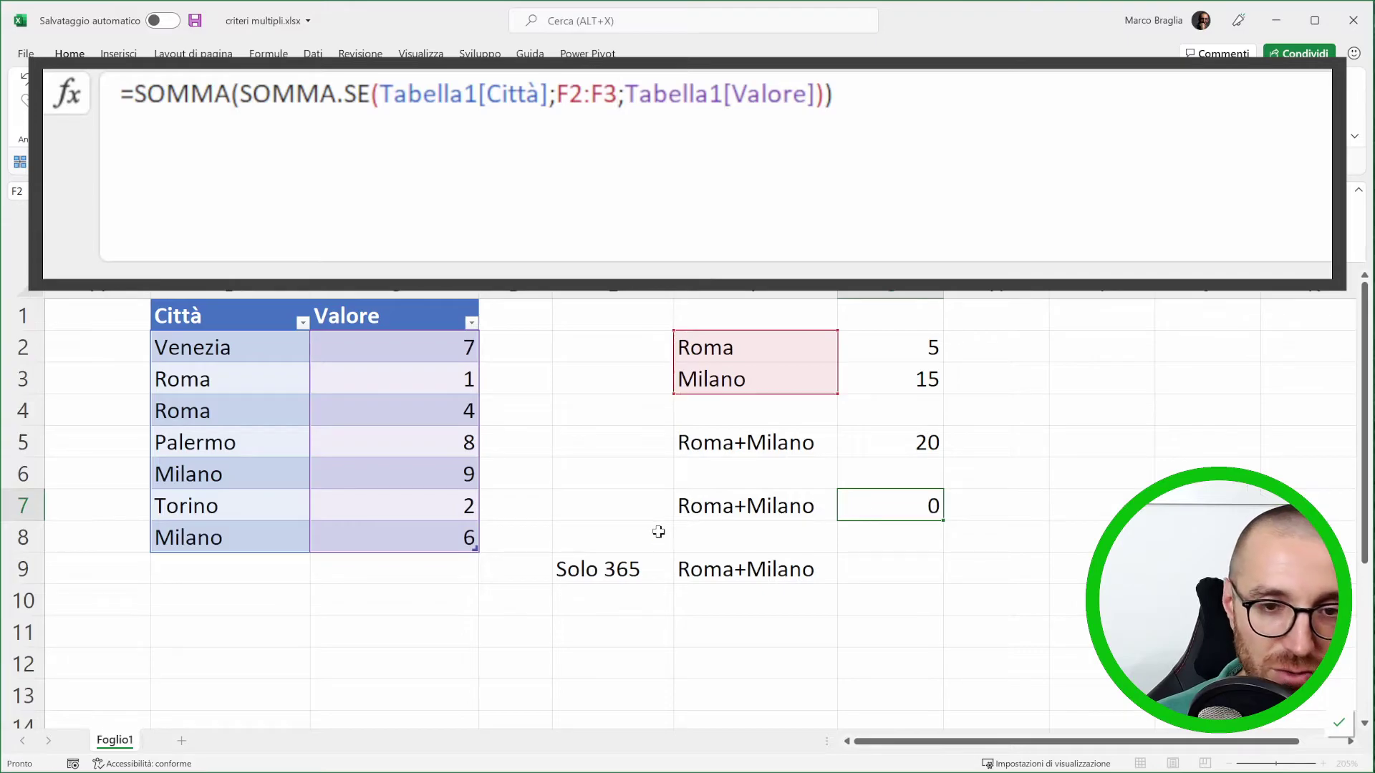
key("Return")
left_click(902, 505)
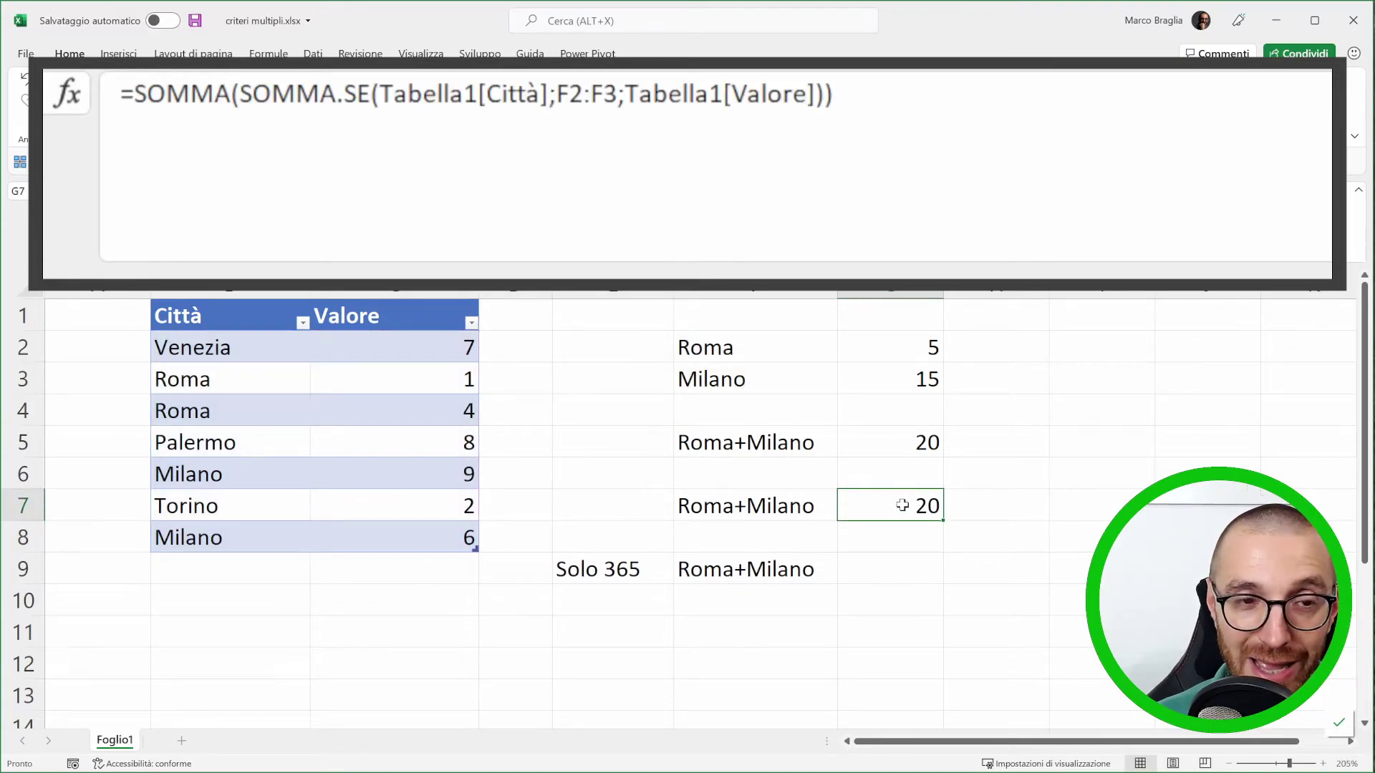
- Mark the F2:F3 criterion in G7's formula, evaluate it in place to preview its array, and cancel the edit
key("ctrl+2")
left_click_drag(534, 140, 639, 142)
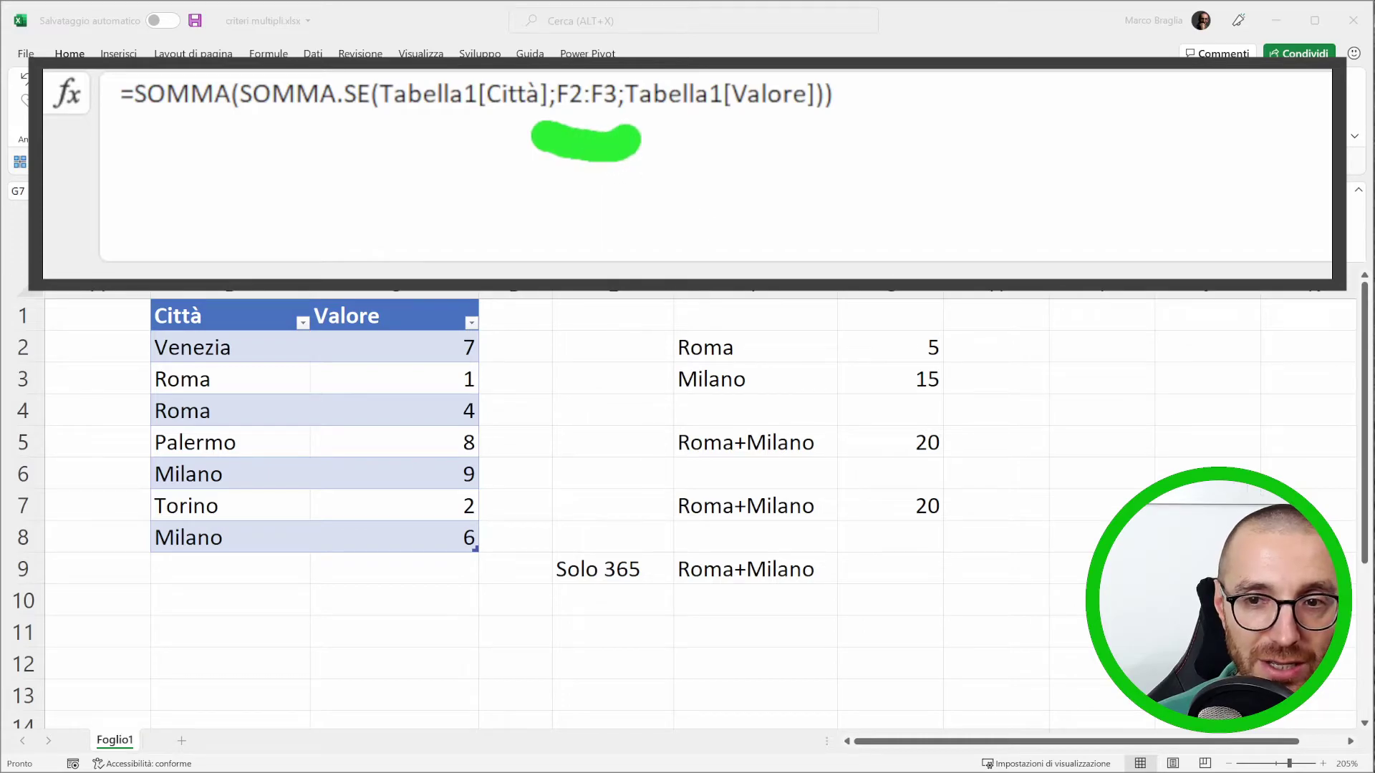
key("ctrl+2")
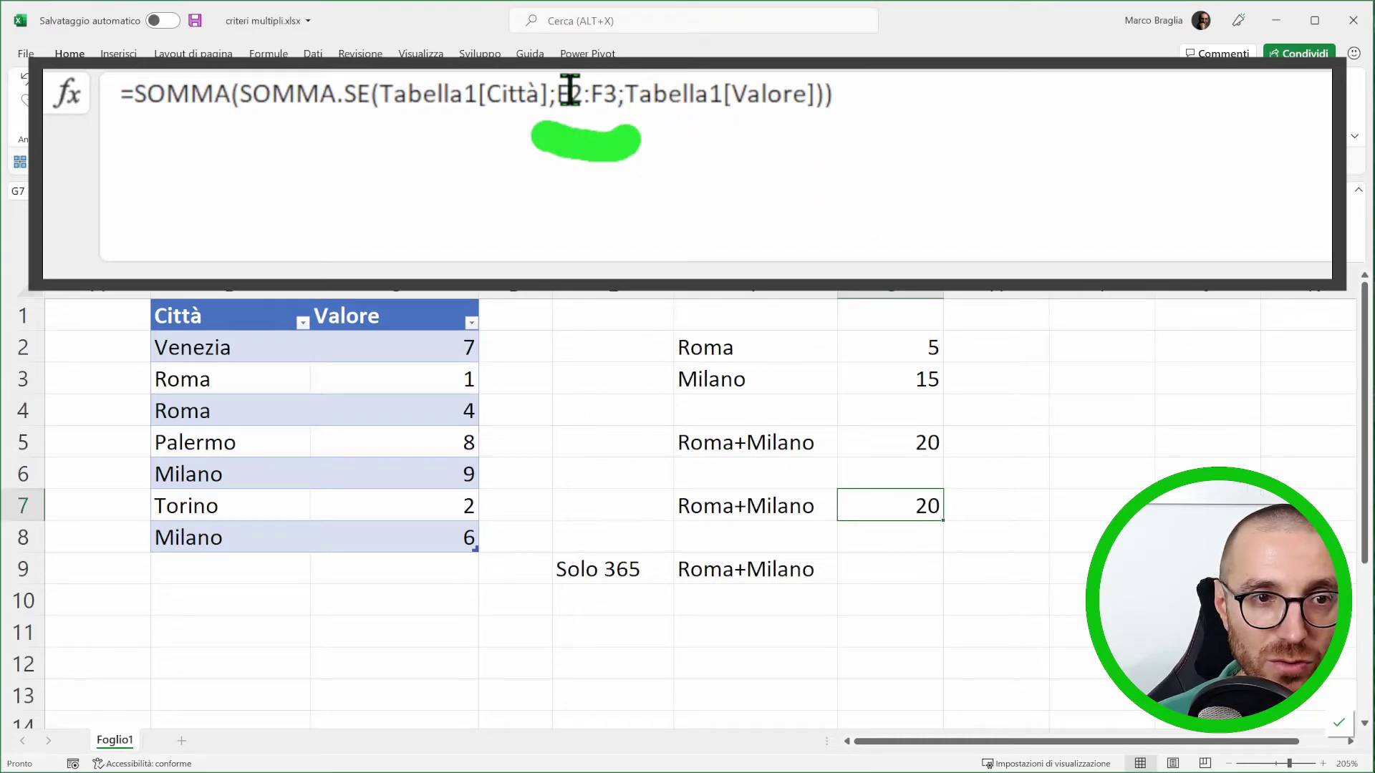
left_click_drag(617, 97, 555, 97)
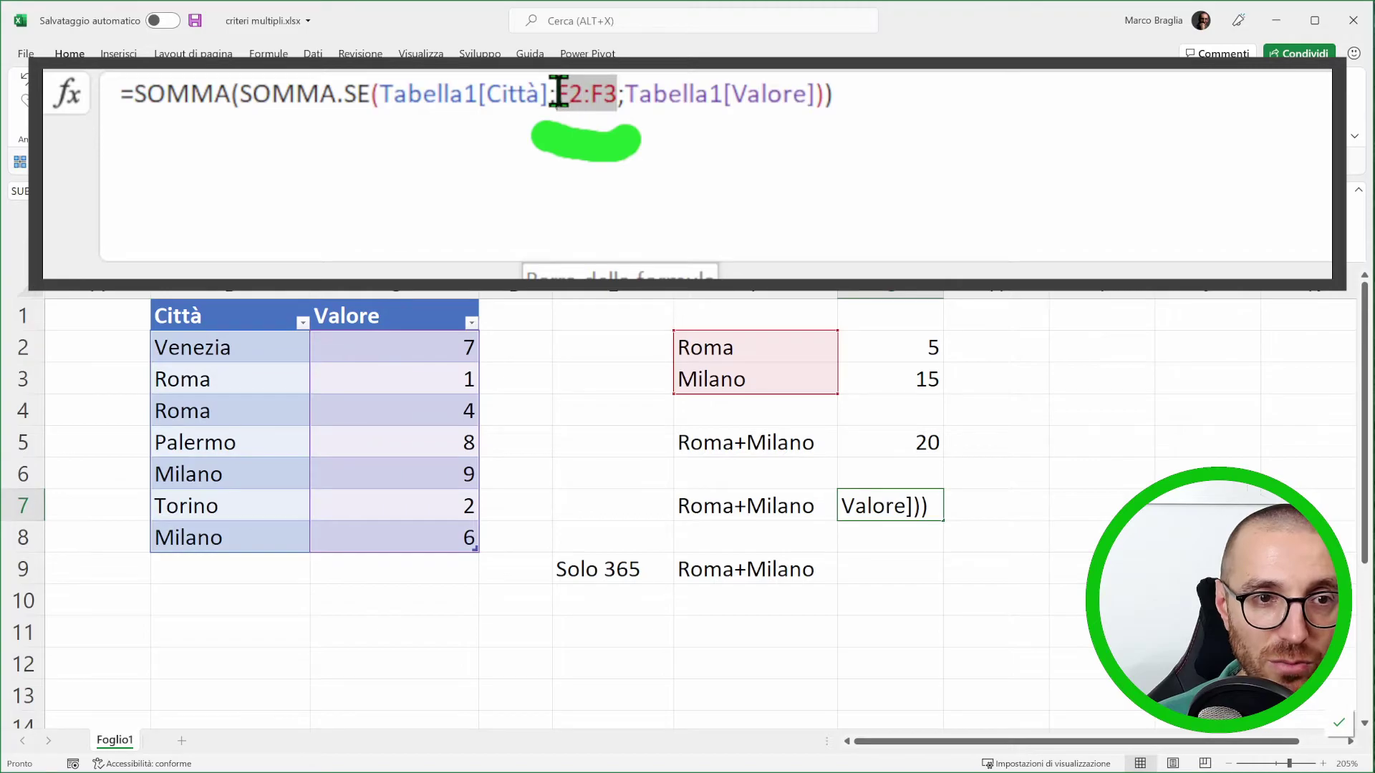
key("F9")
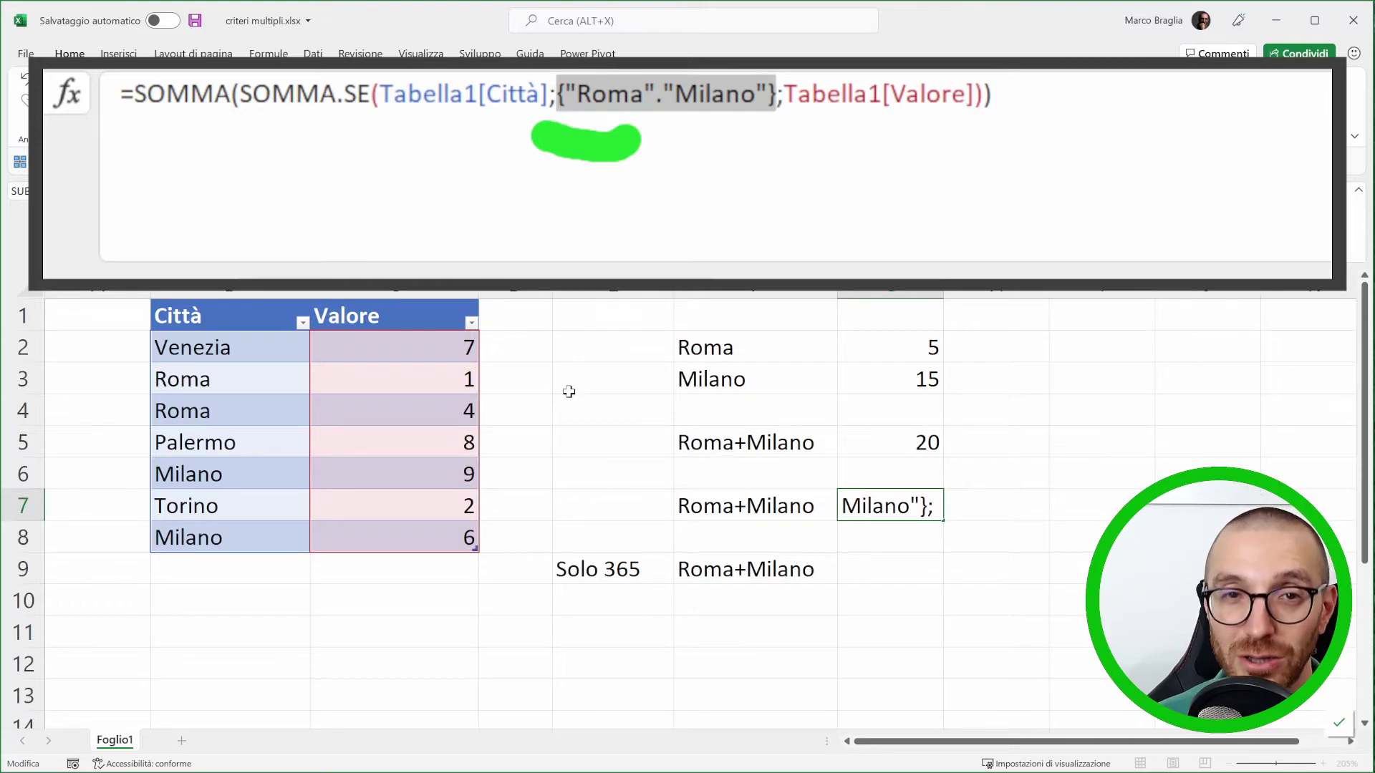
key("Escape")
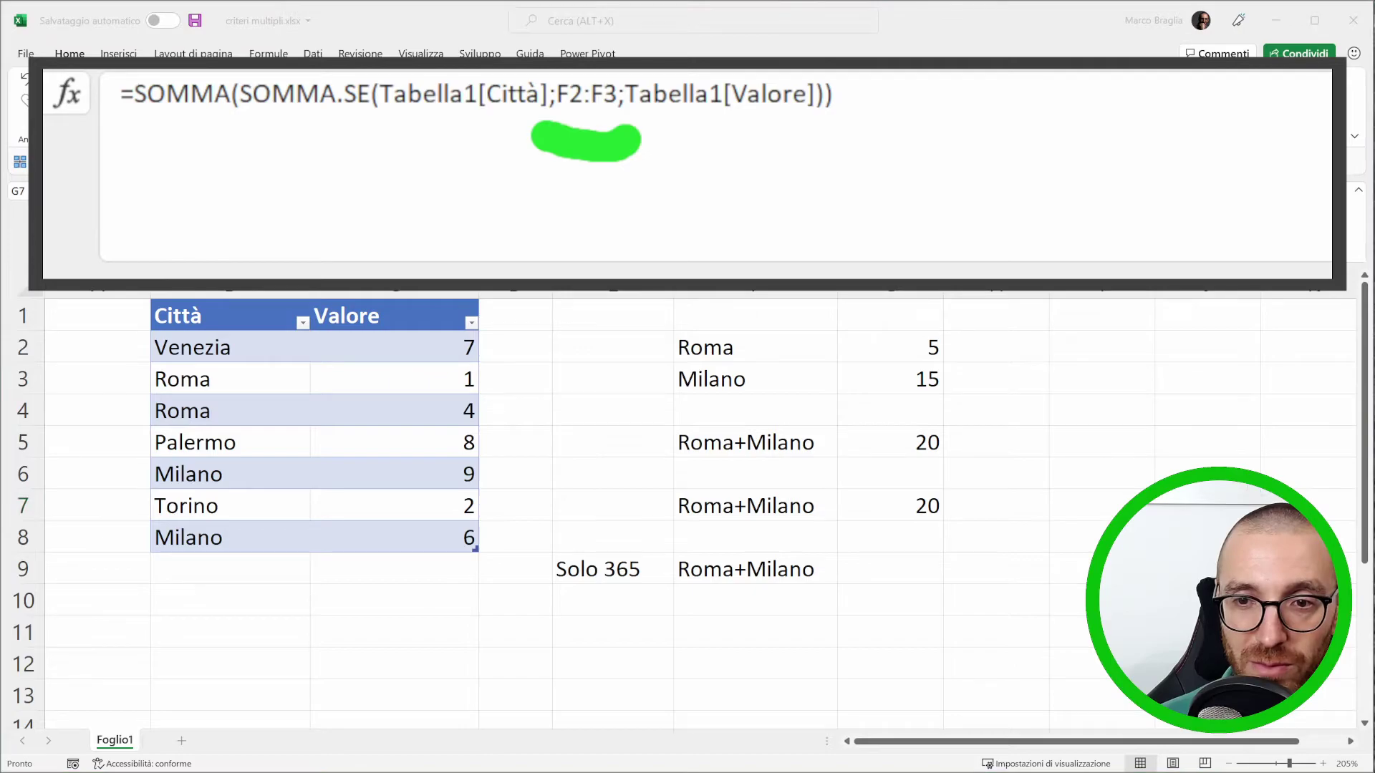
- Start a FILTRO formula in G9 with the whole Tabella1 as its array argument
left_click(1008, 516)
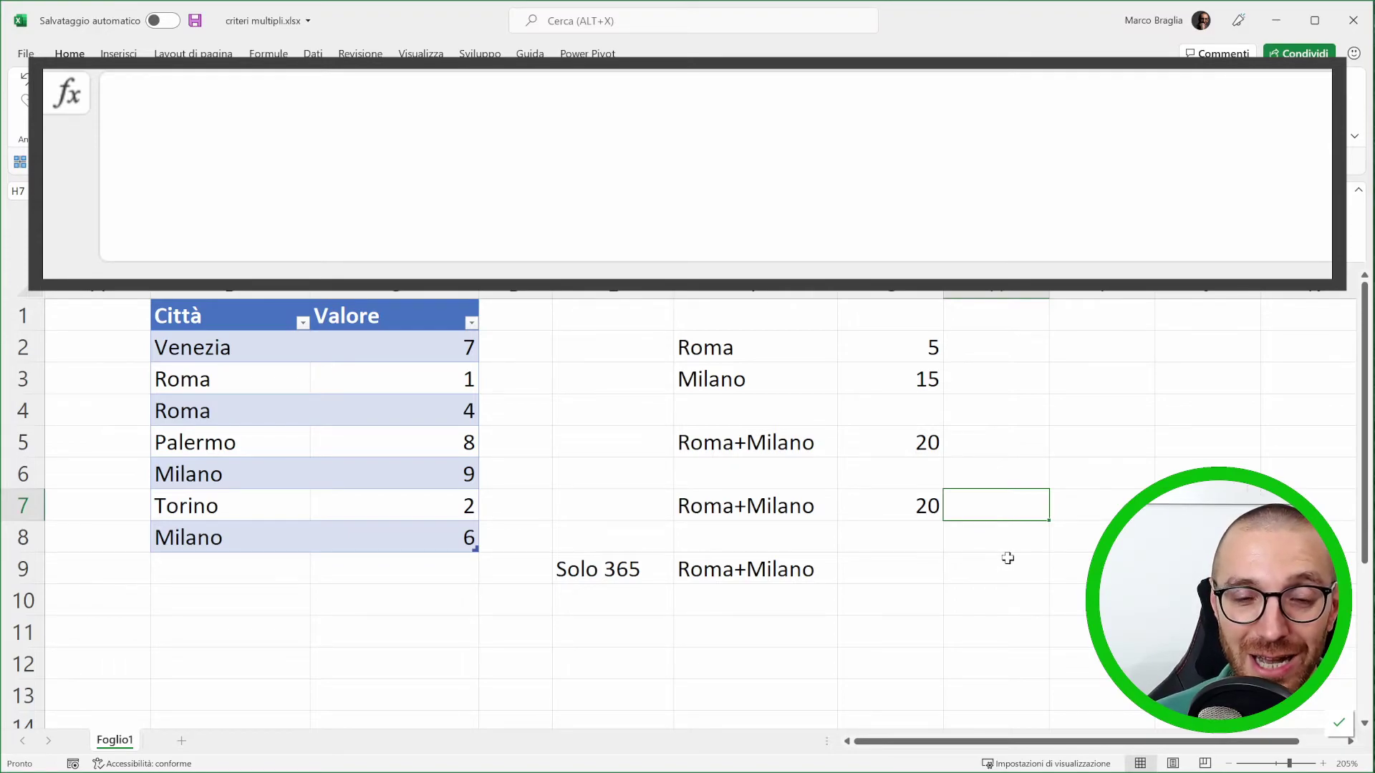
left_click(911, 577)
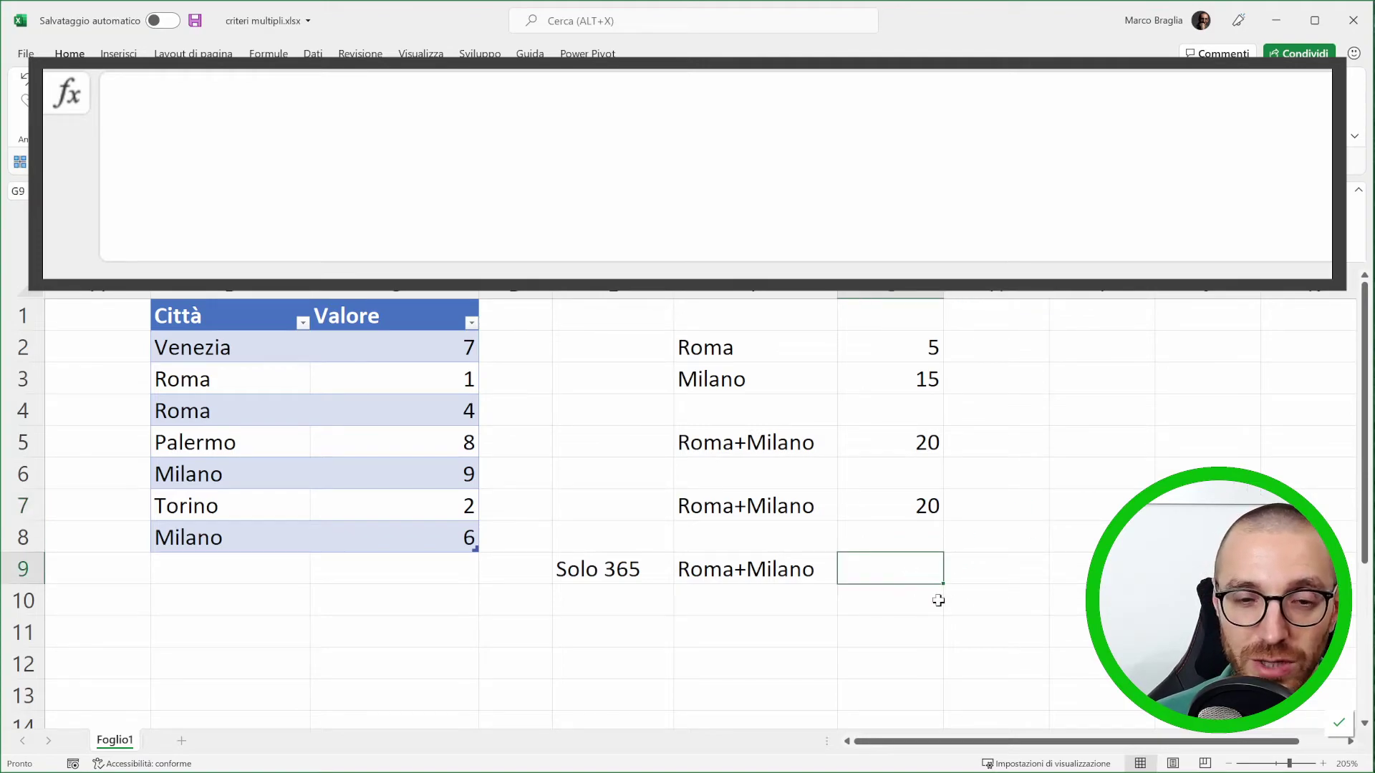
type("=filtr")
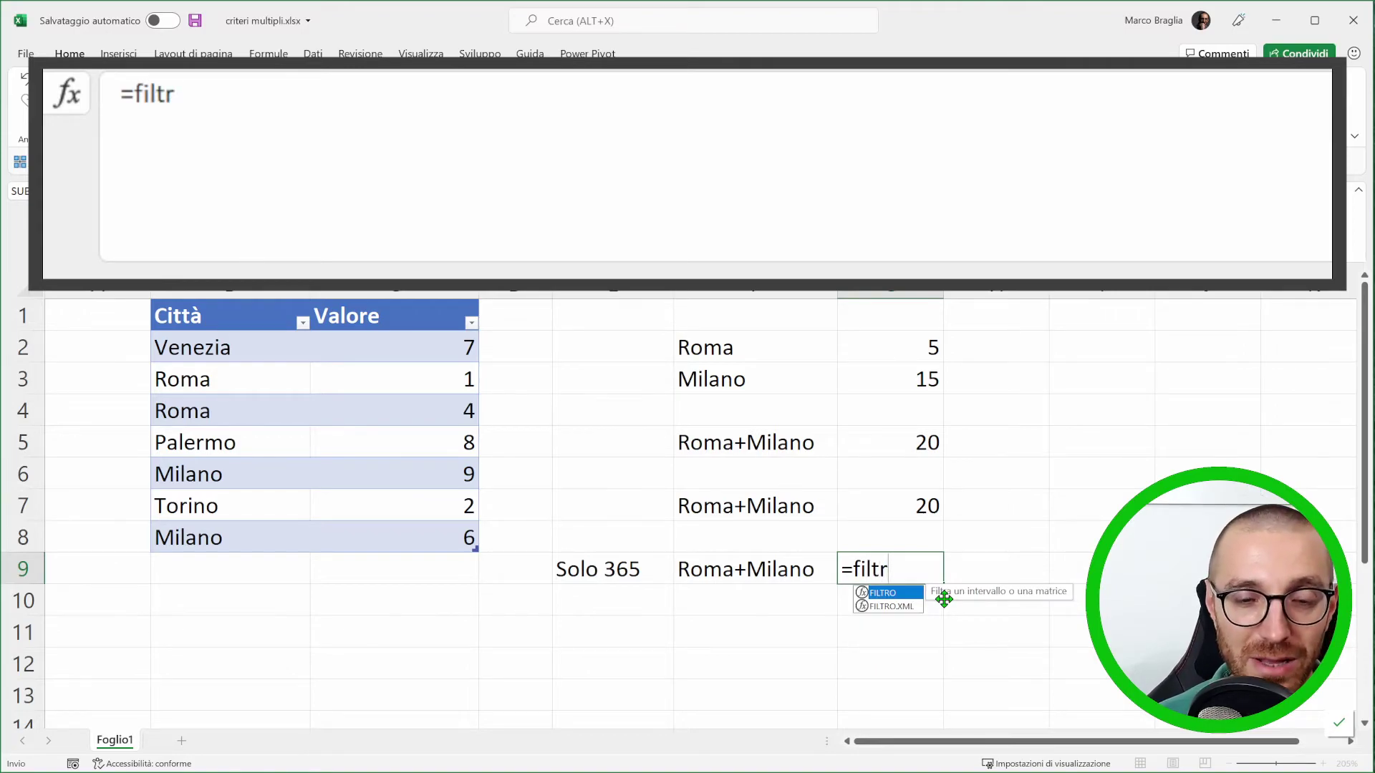
key("Tab")
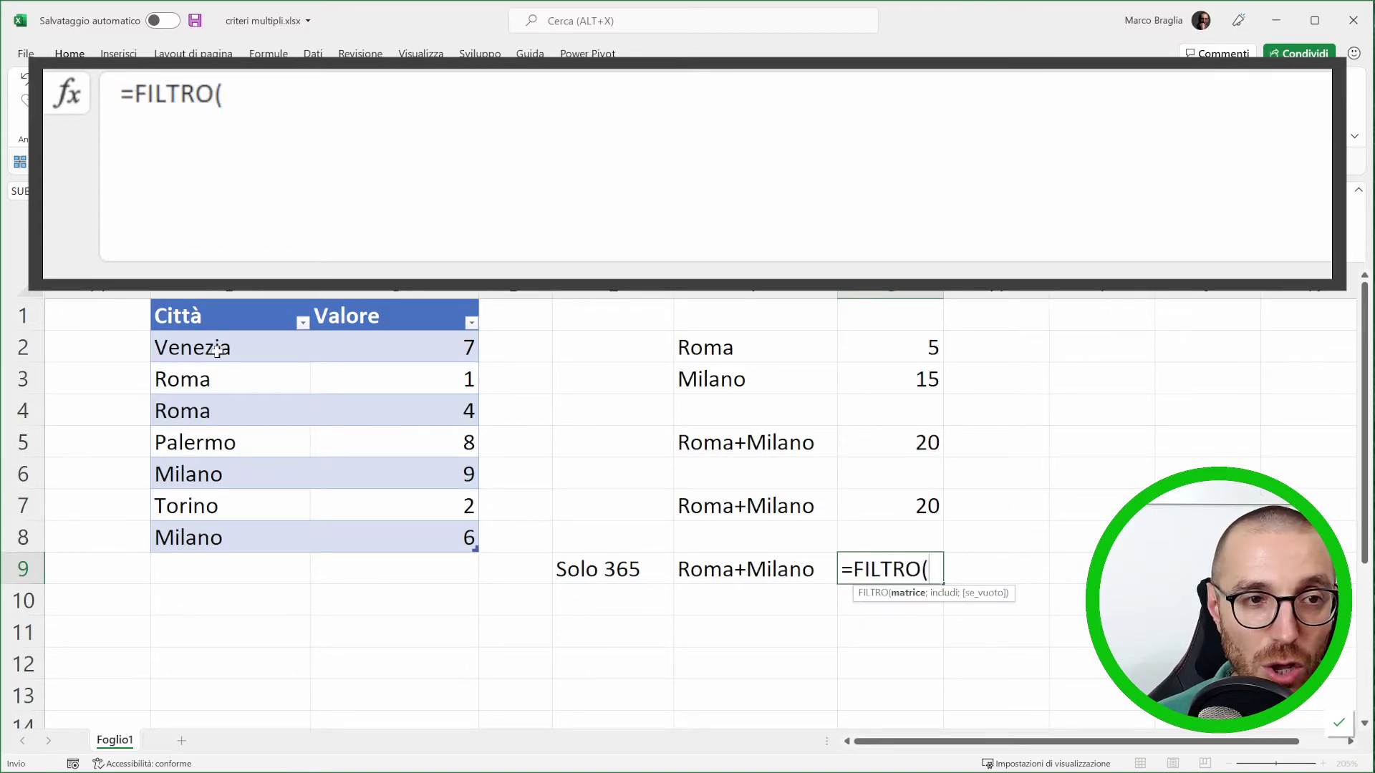
left_click(254, 113)
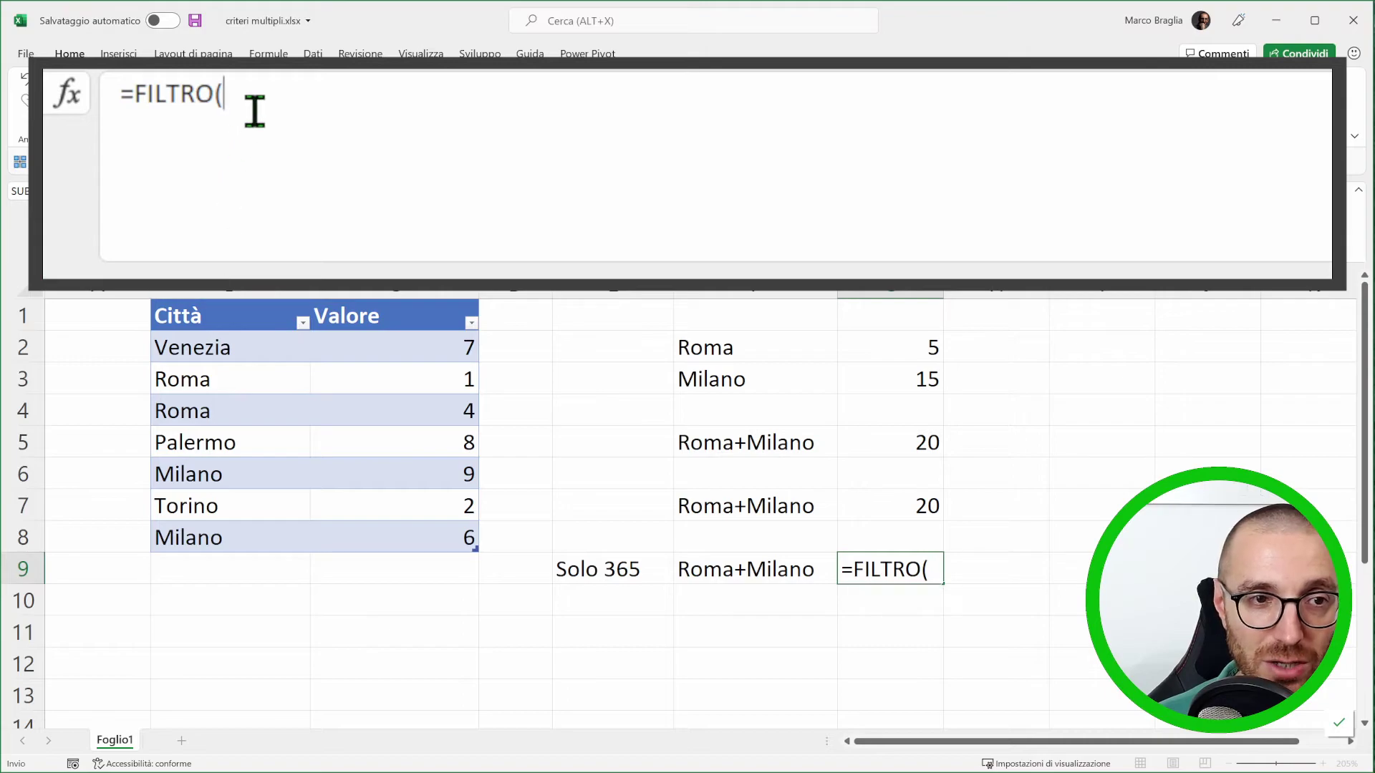
type("tab")
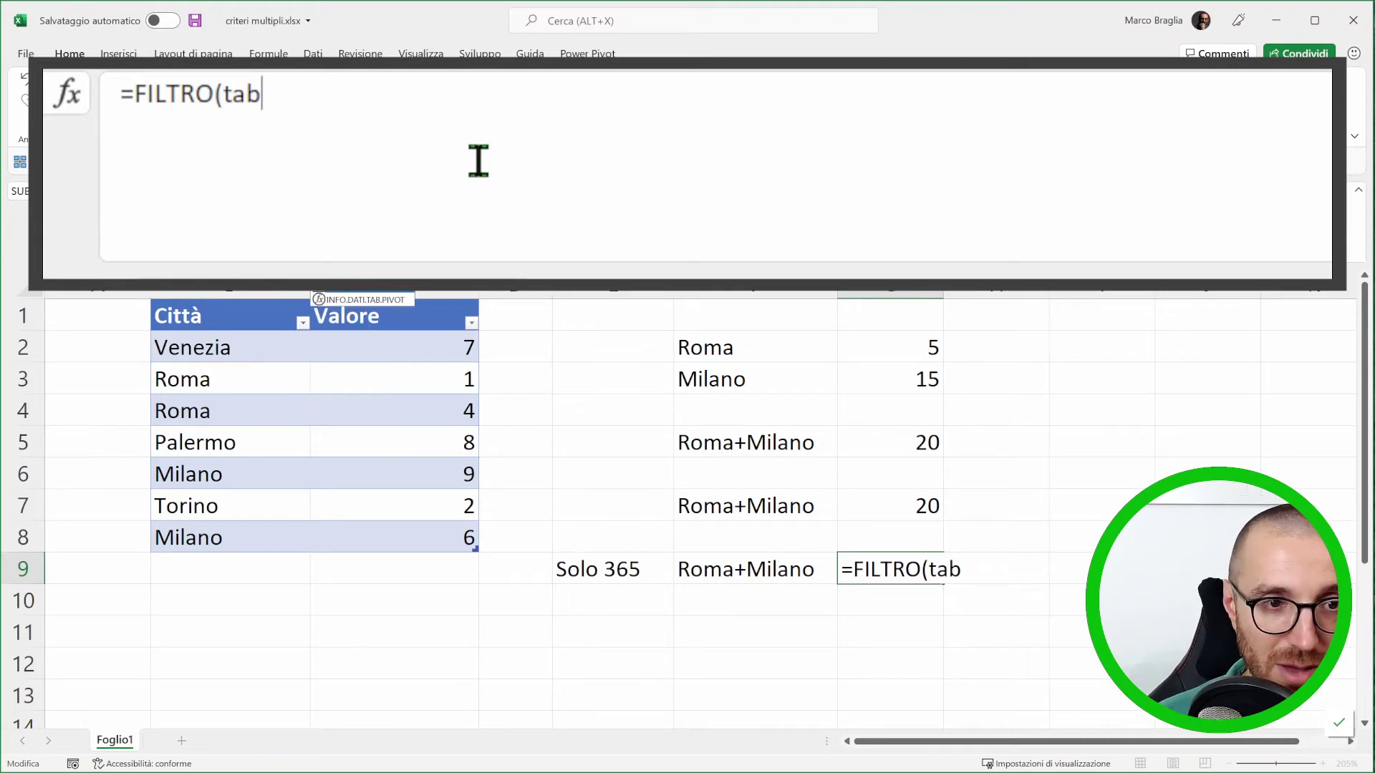
key("Tab")
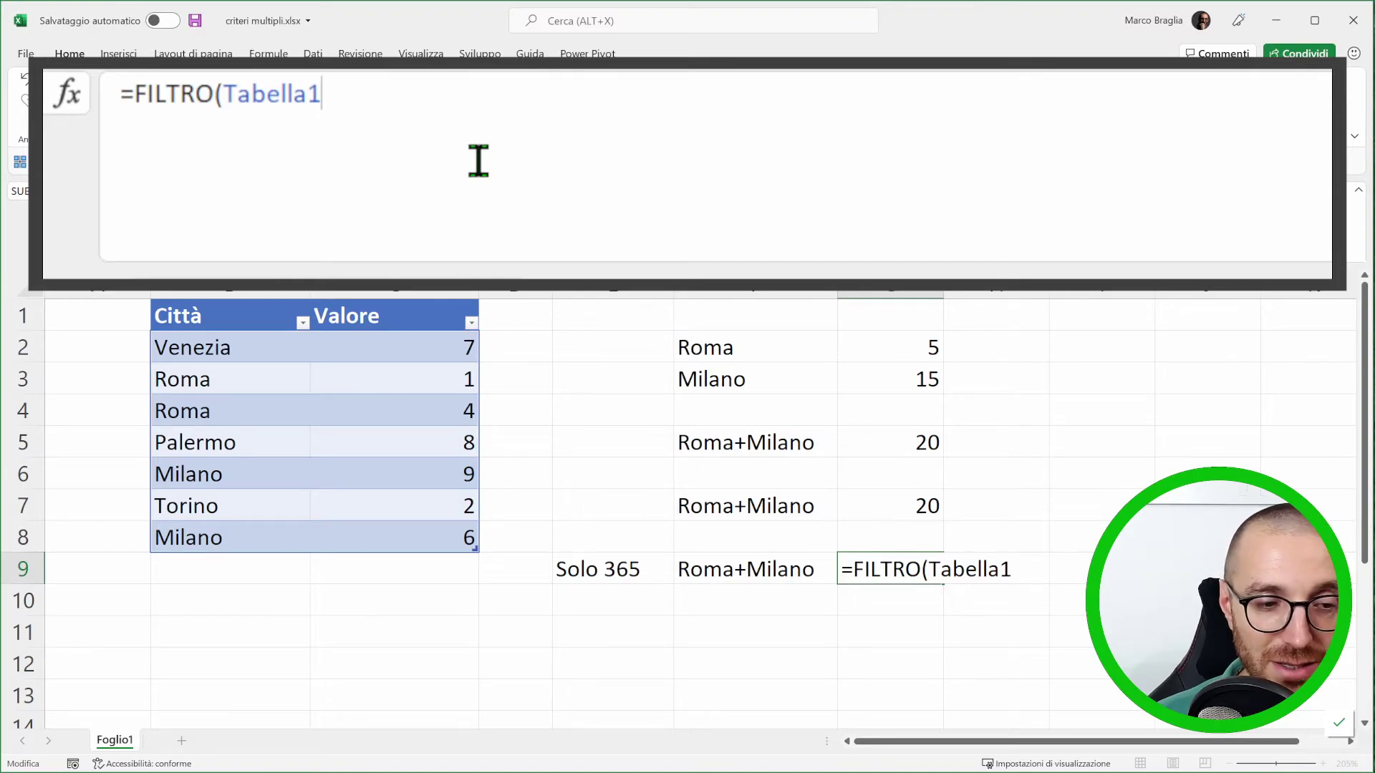
type(";")
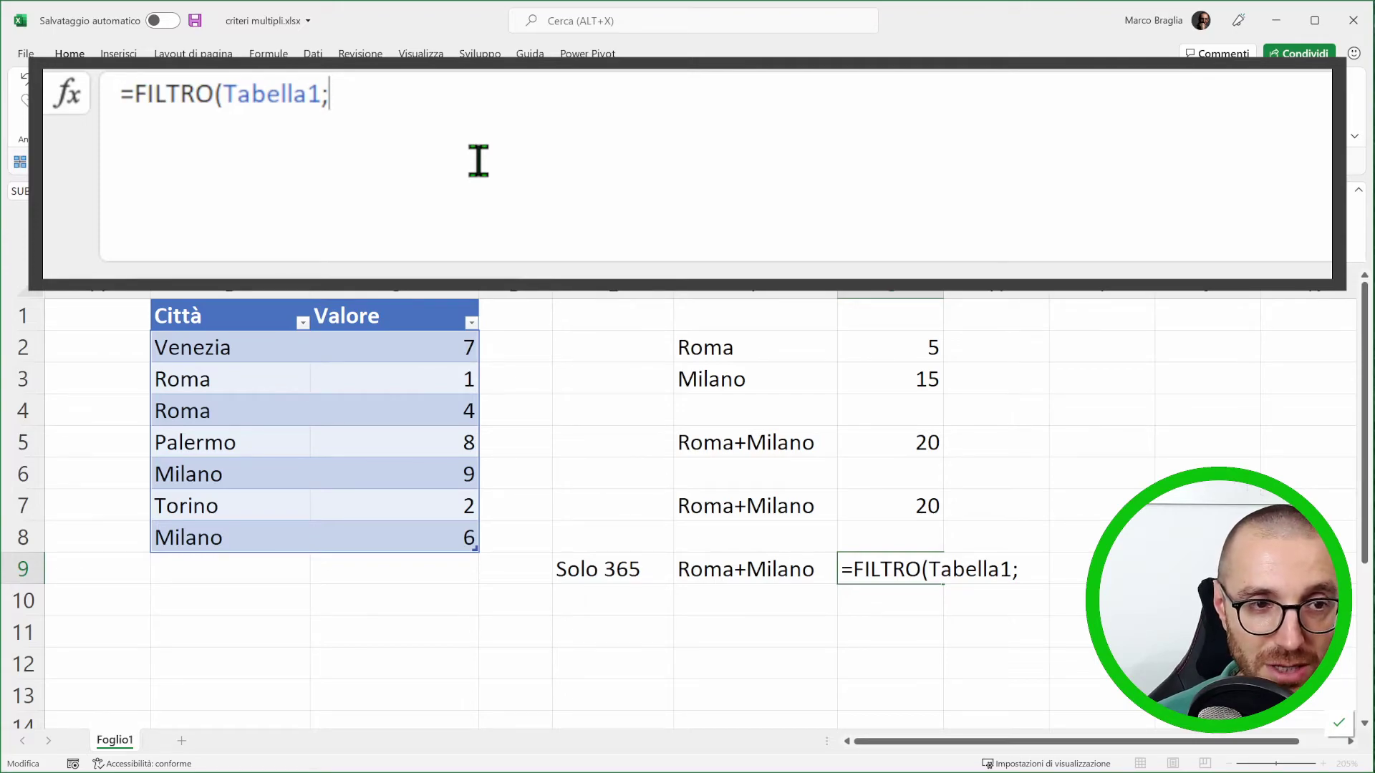
- Add the Tabella1[Città] column followed by an equals sign as the start of the FILTRO condition
type("Ta")
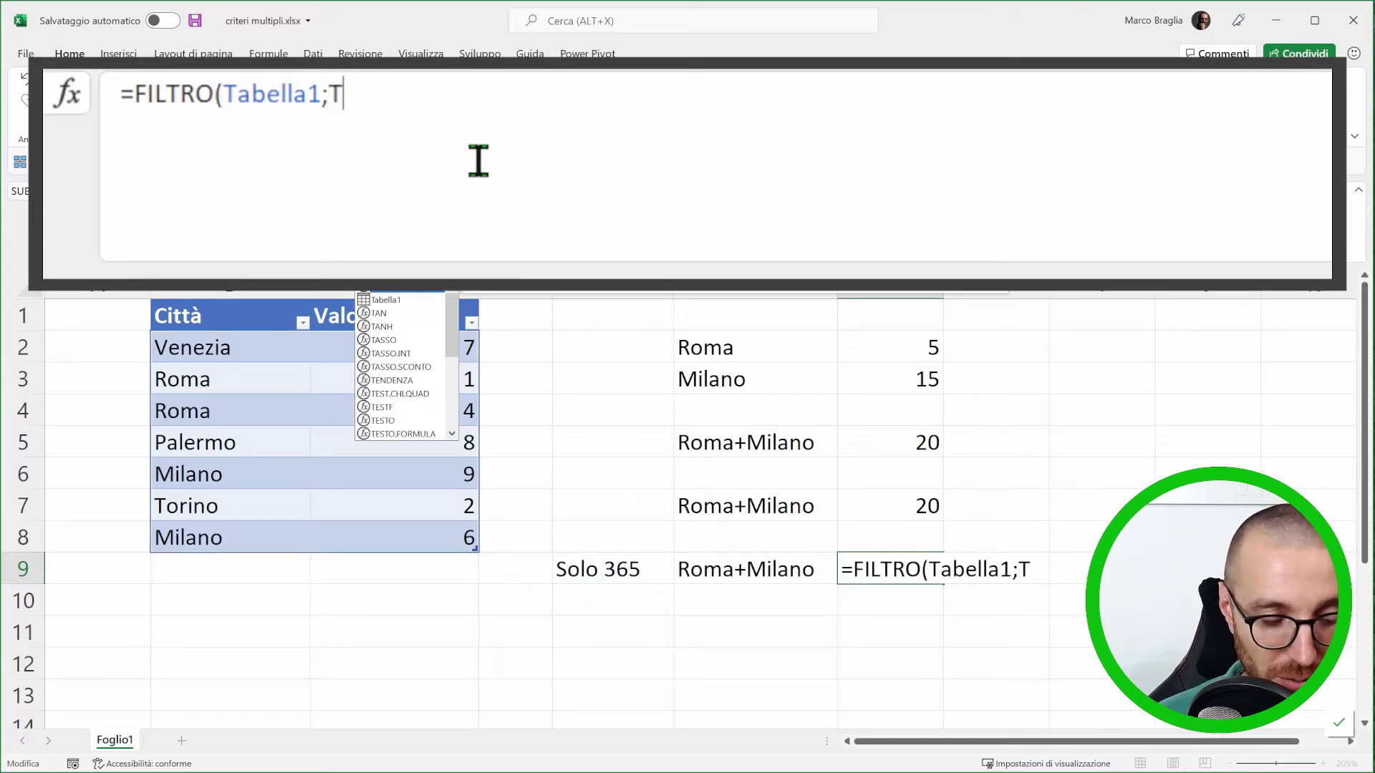
type("bella1")
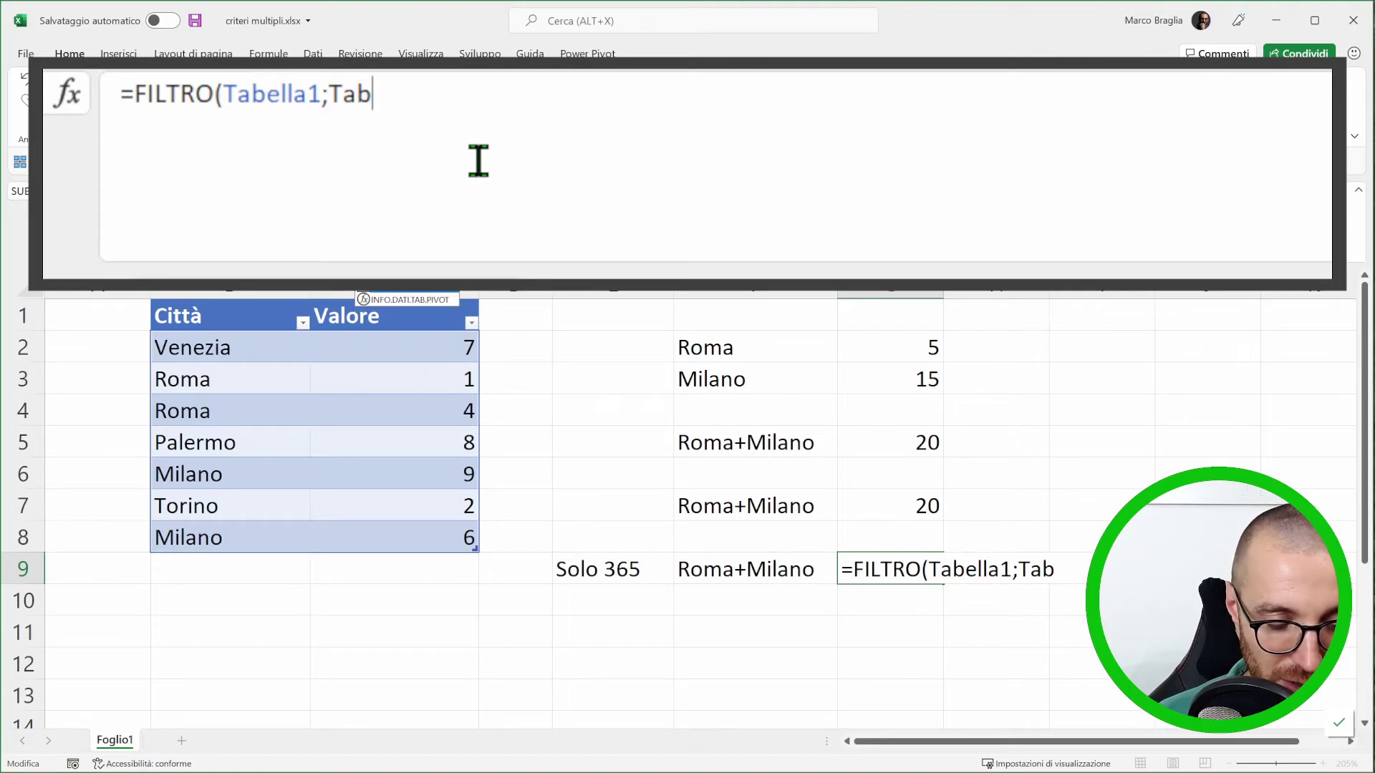
type("[C")
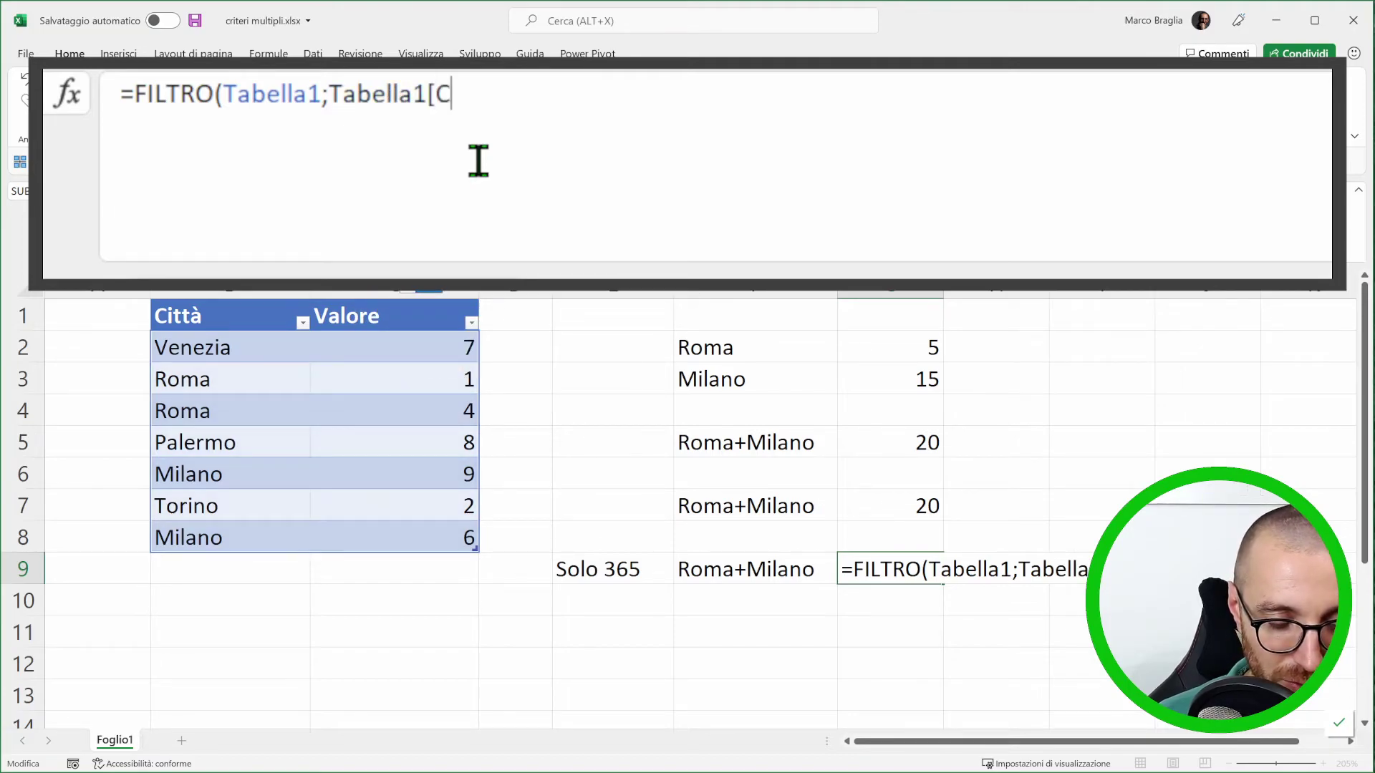
type("ittà]")
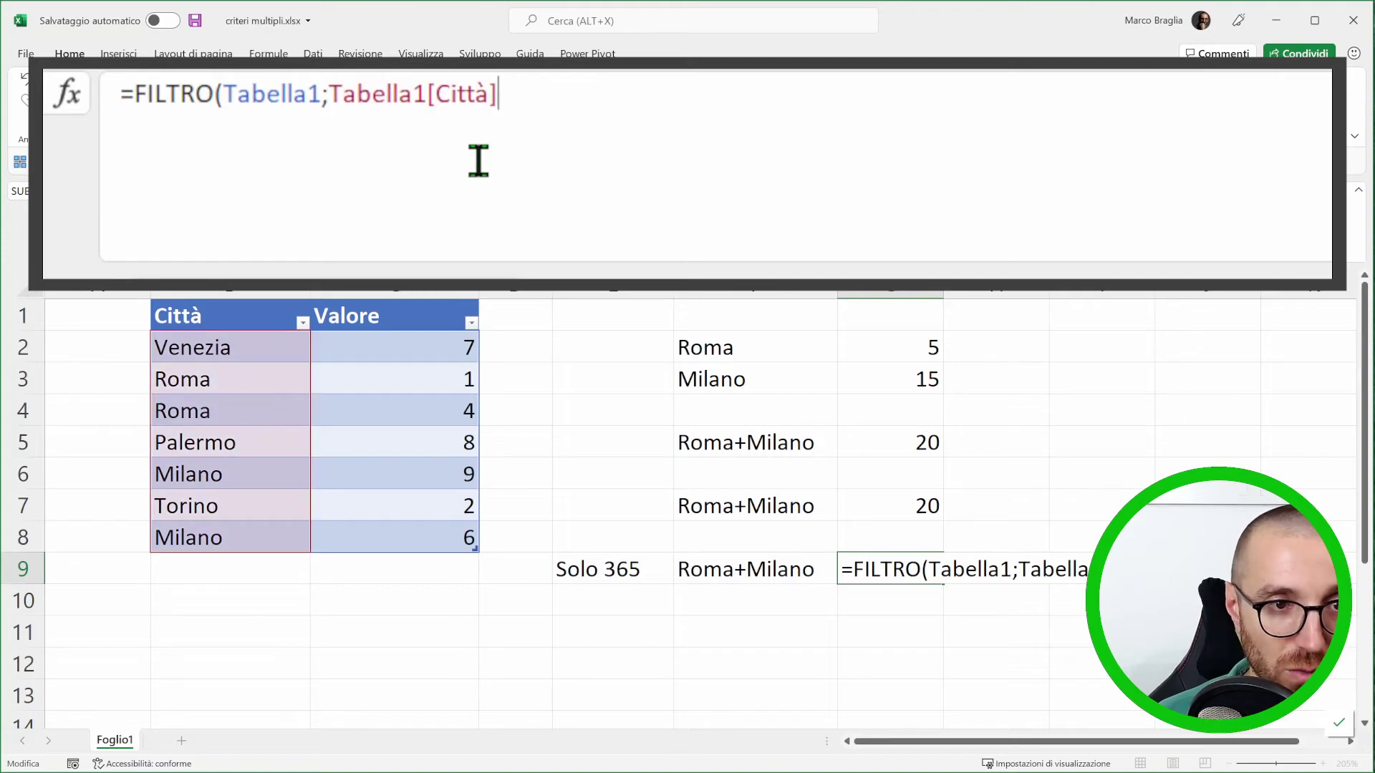
type("=\"Ro")
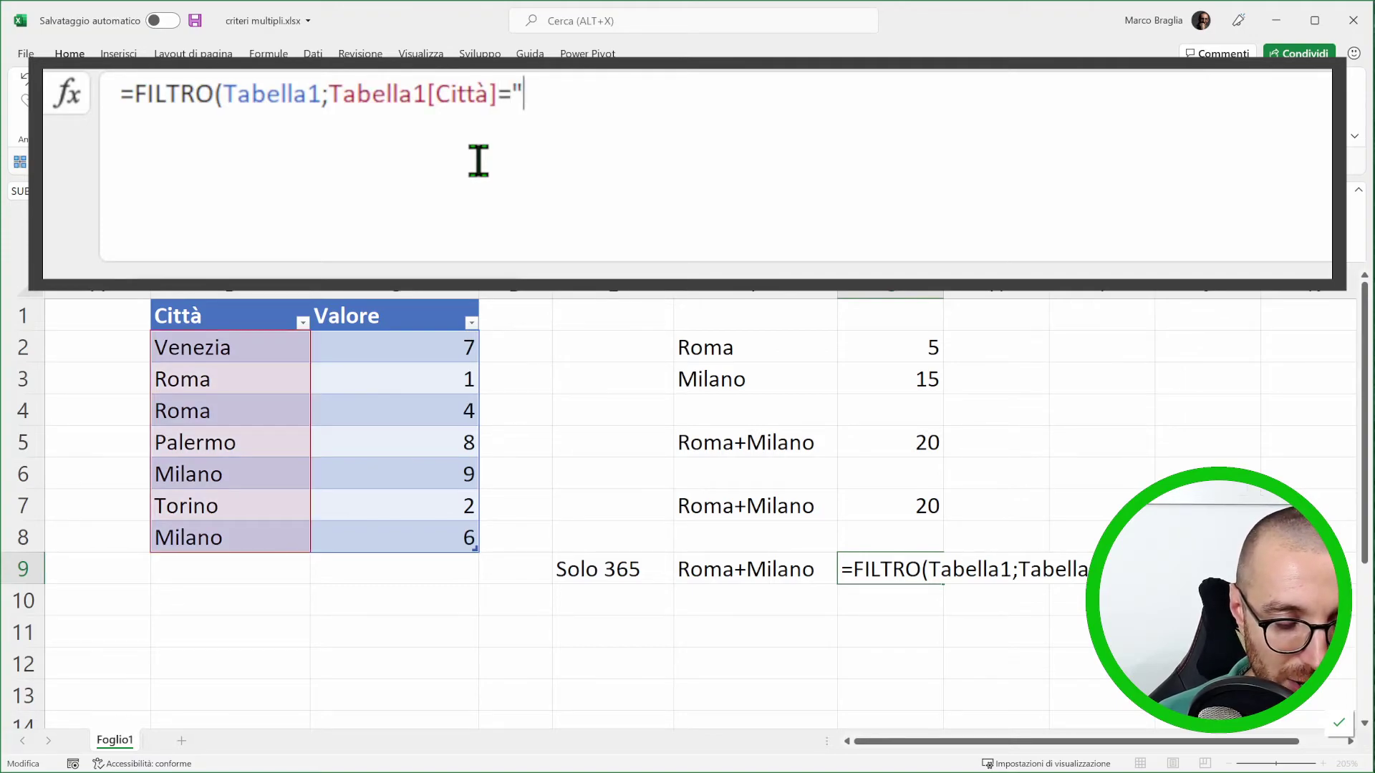
key("BackSpace")
key("BackSpace")
key("BackSpace")
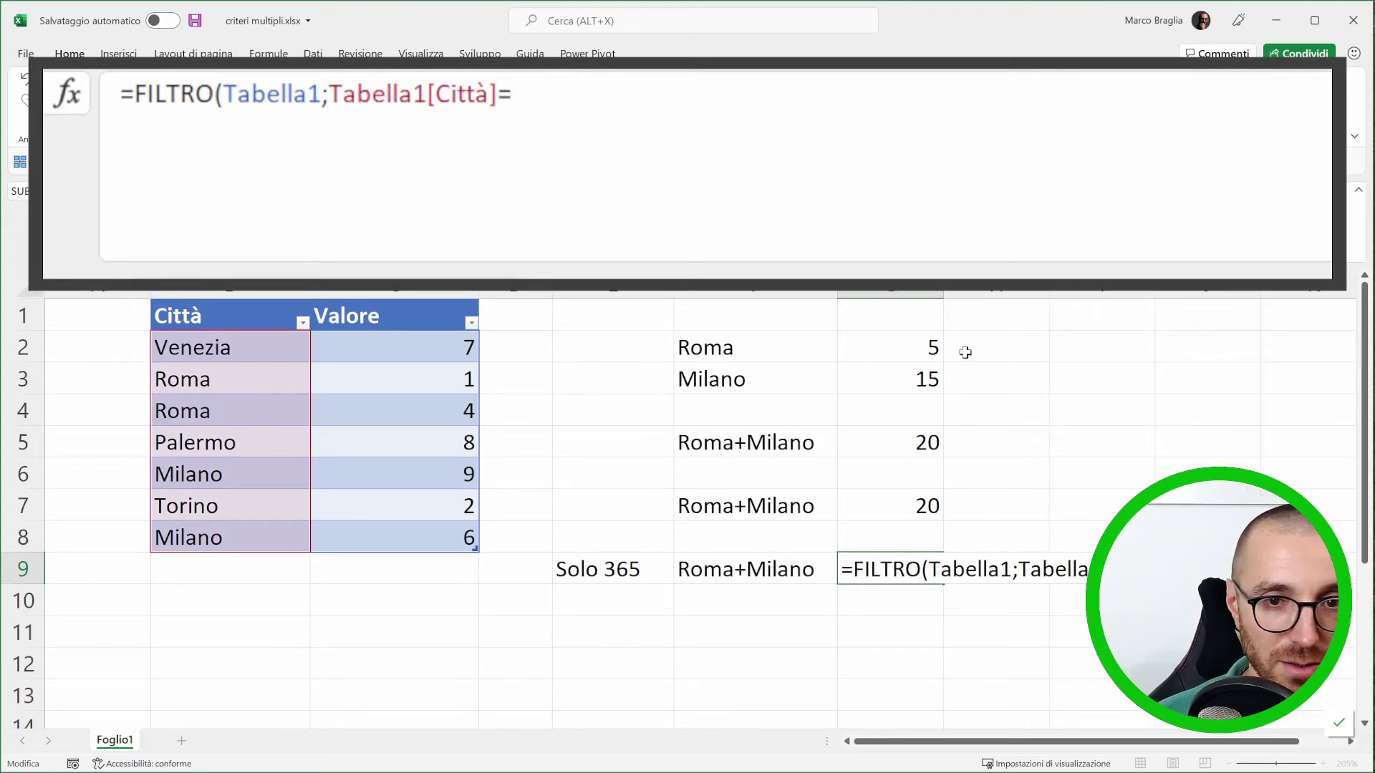
- Complete the condition with cell F2 as the comparison value, close the FILTRO function and enter the formula
left_click(738, 350)
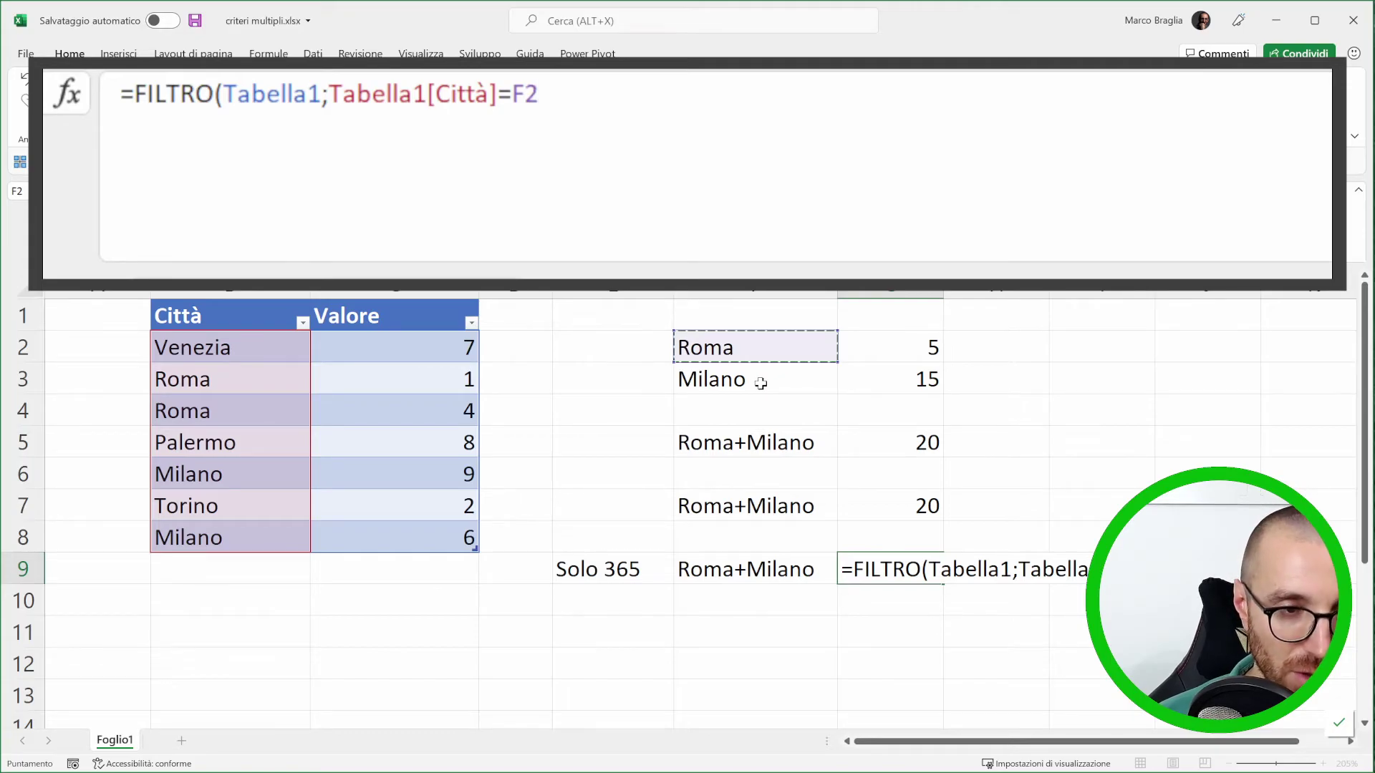
type(")")
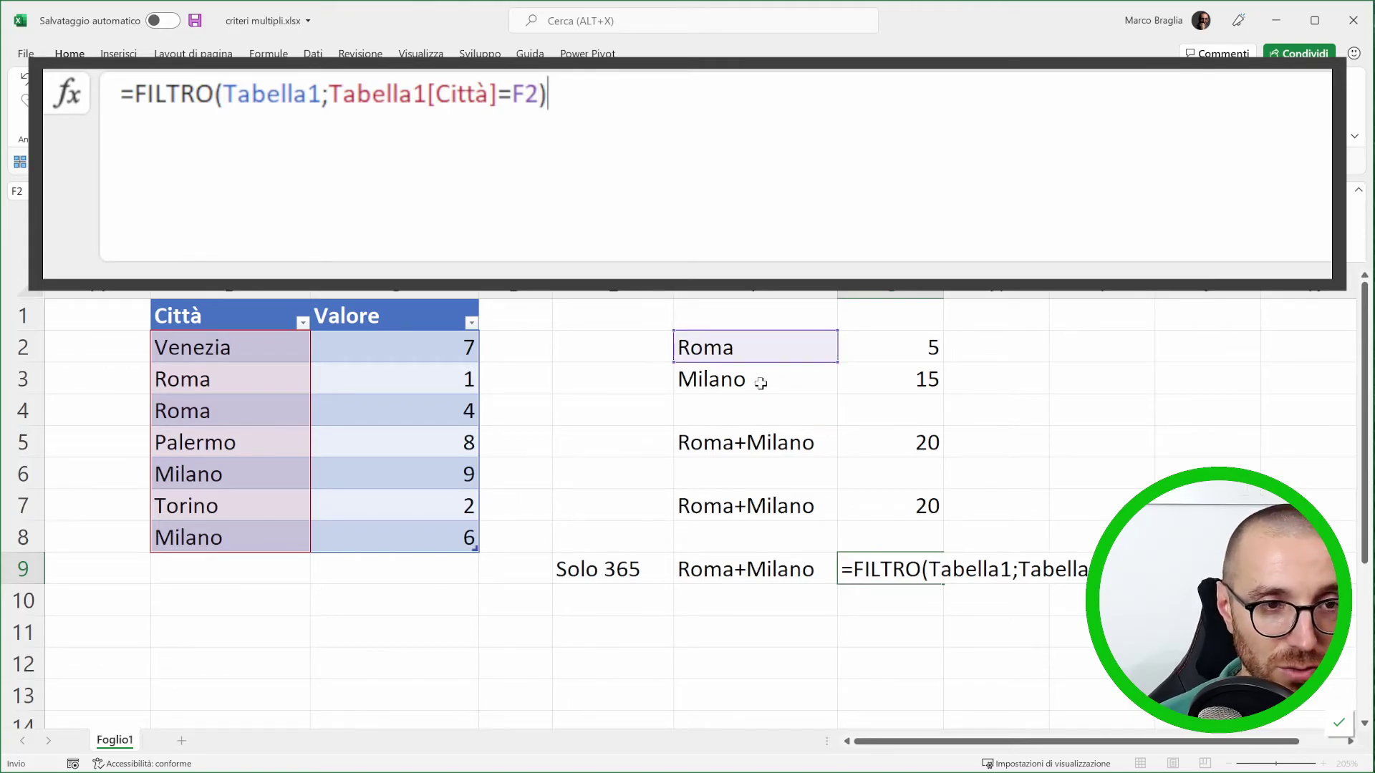
key("BackSpace")
type(";")
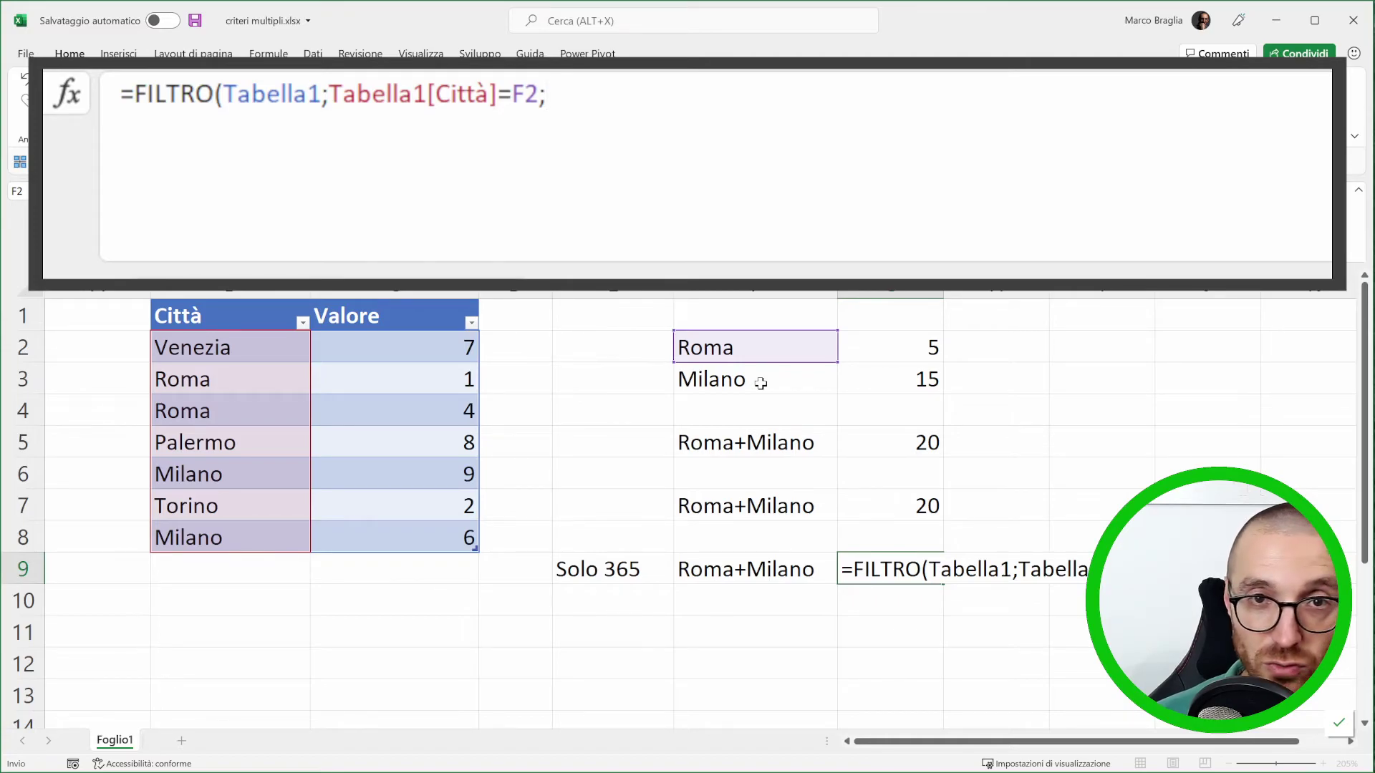
key("BackSpace")
type(")")
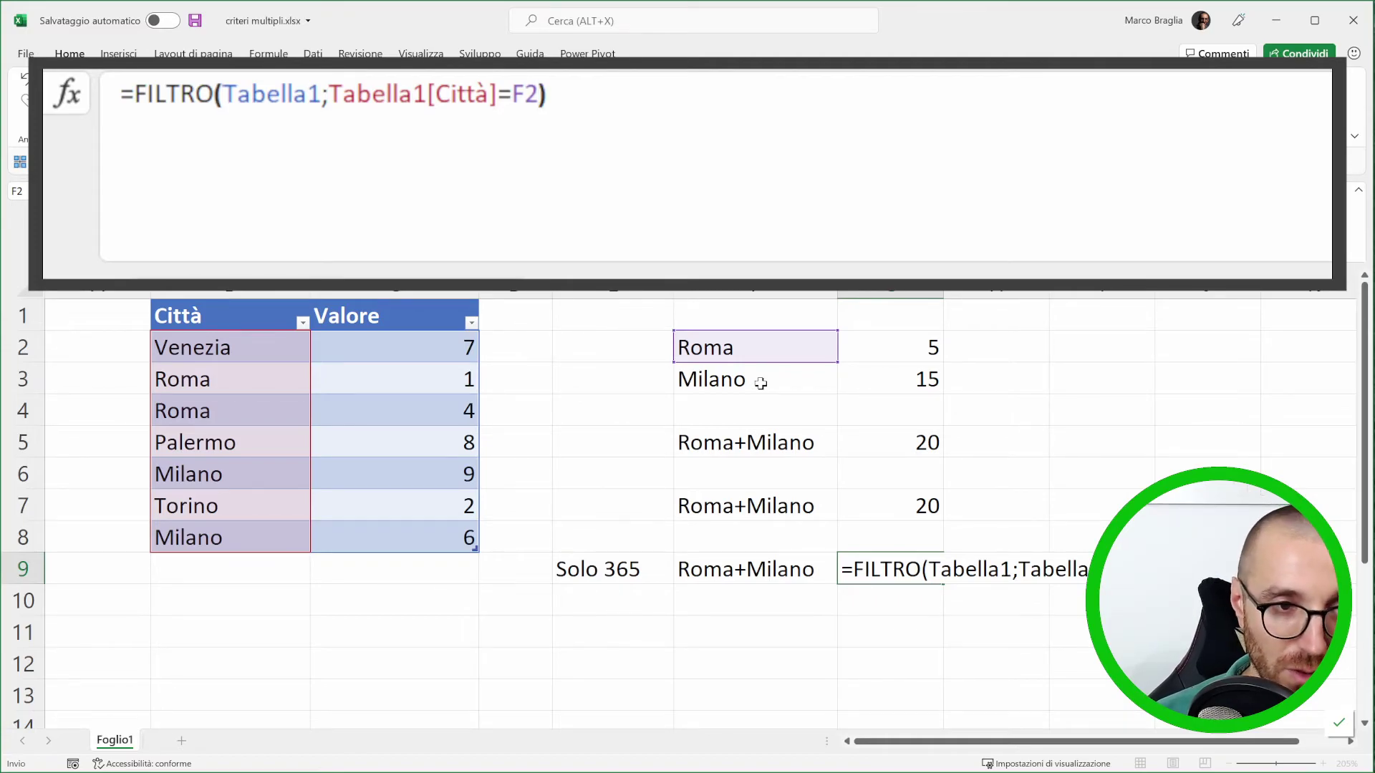
key("Return")
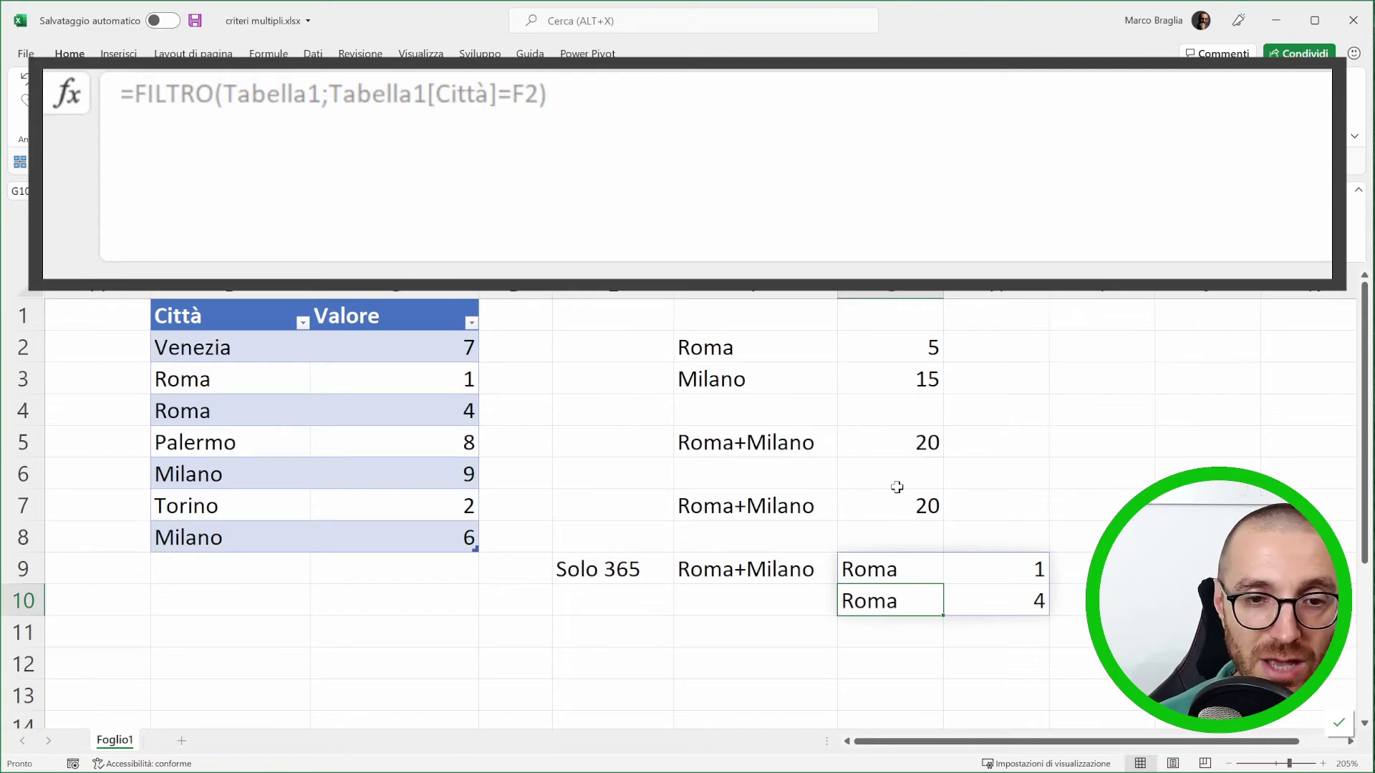
- Review G9's spilled result by marking the source table, the formula's condition, the output cells and the matching Roma rows, and clear the marks
left_click_drag(870, 569, 986, 603)
left_click(1207, 632)
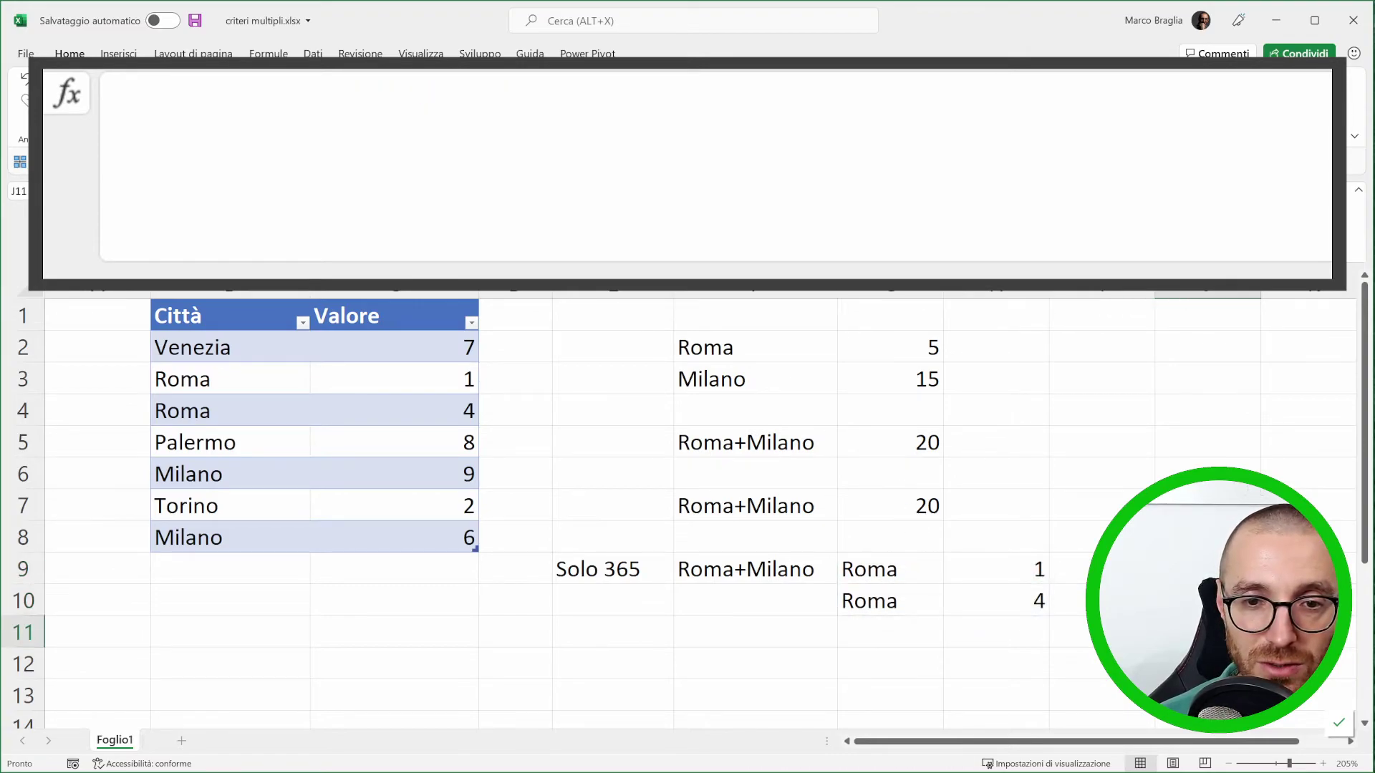
left_click(935, 581)
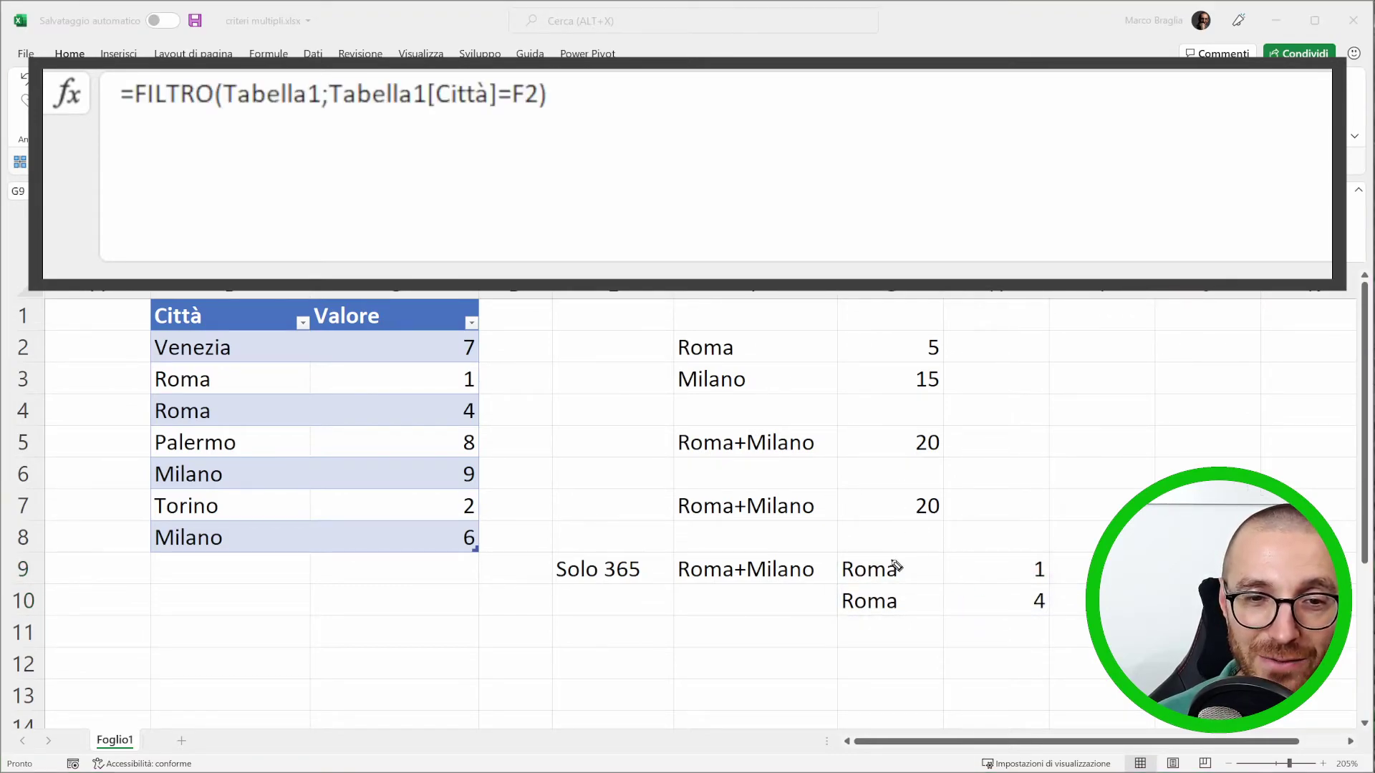
mouse_move(390, 292)
left_mouse_down()
mouse_move(79, 386)
mouse_move(459, 587)
mouse_move(462, 308)
mouse_move(401, 293)
left_mouse_up()
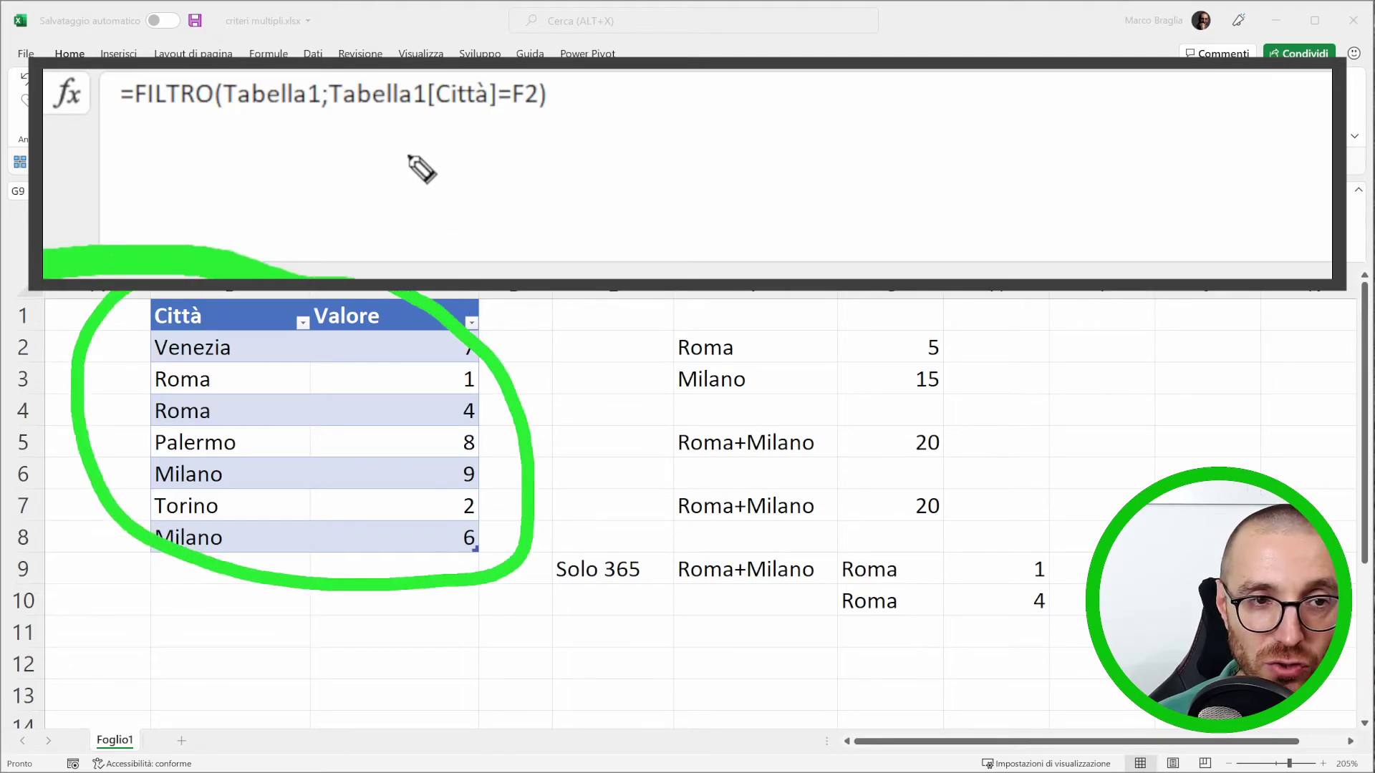
left_click_drag(329, 128, 545, 132)
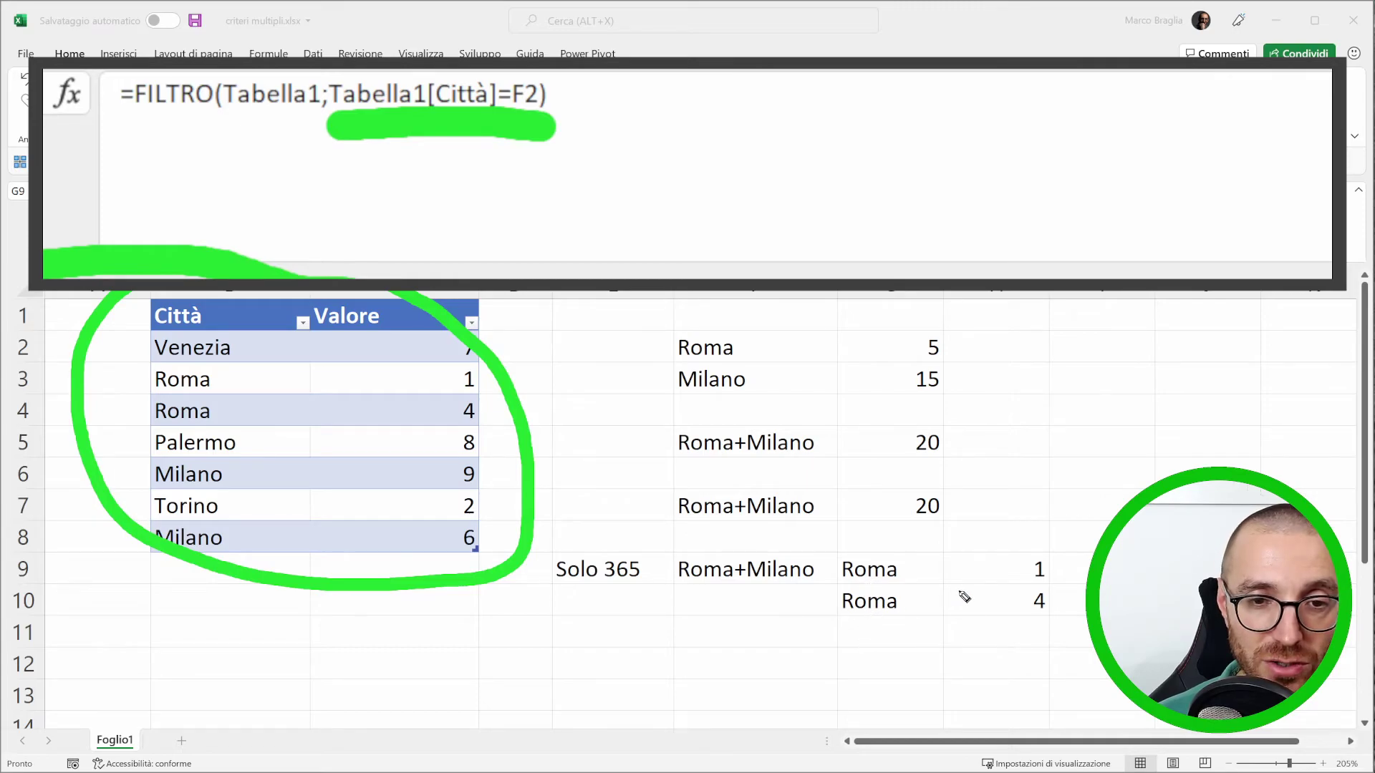
left_click(920, 569)
left_click(982, 579)
left_click(929, 597)
left_click(989, 600)
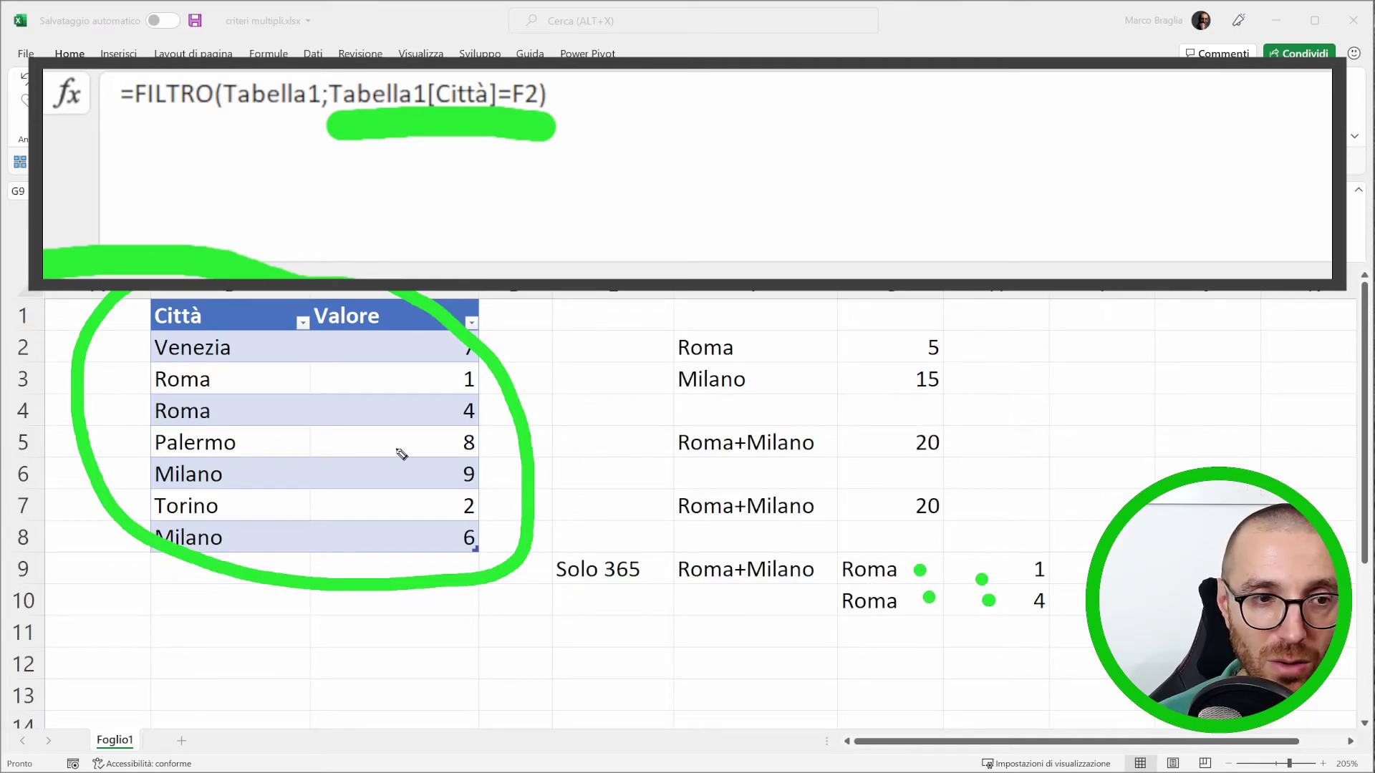
mouse_move(291, 367)
left_mouse_down()
mouse_move(127, 358)
mouse_move(441, 455)
mouse_move(482, 361)
mouse_move(252, 365)
left_mouse_up()
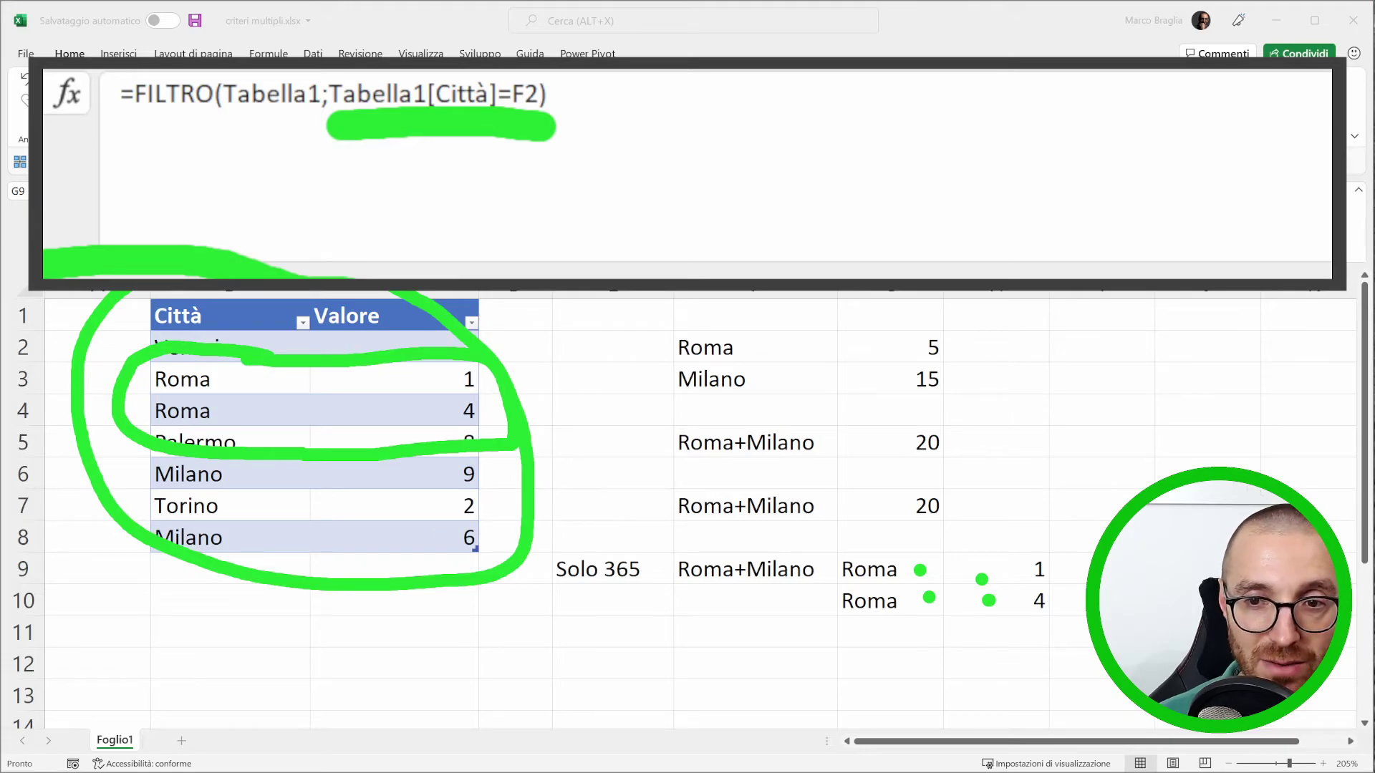
key("e")
- Restrict the FILTRO array in G9 to the Tabella1[Valore] column and enter the formula
left_click(923, 569)
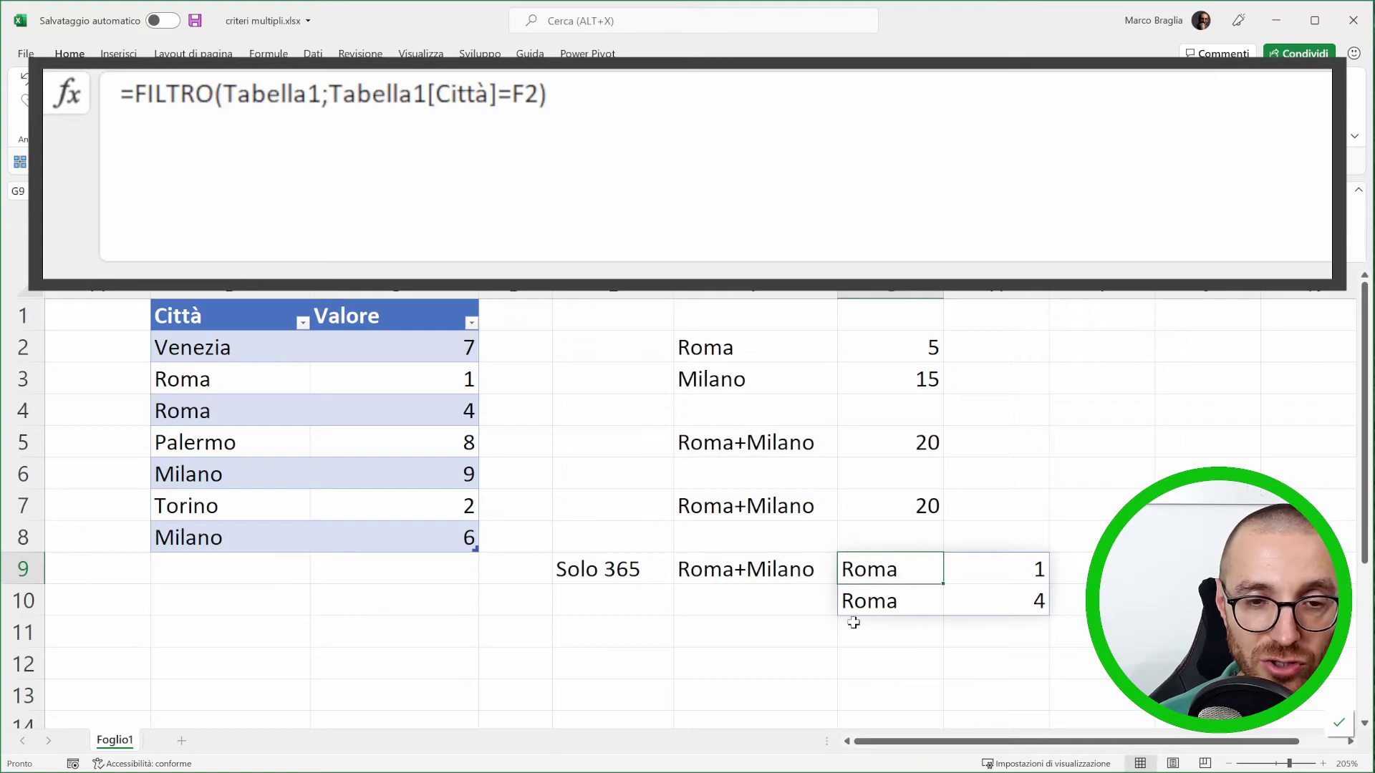
left_click(320, 94)
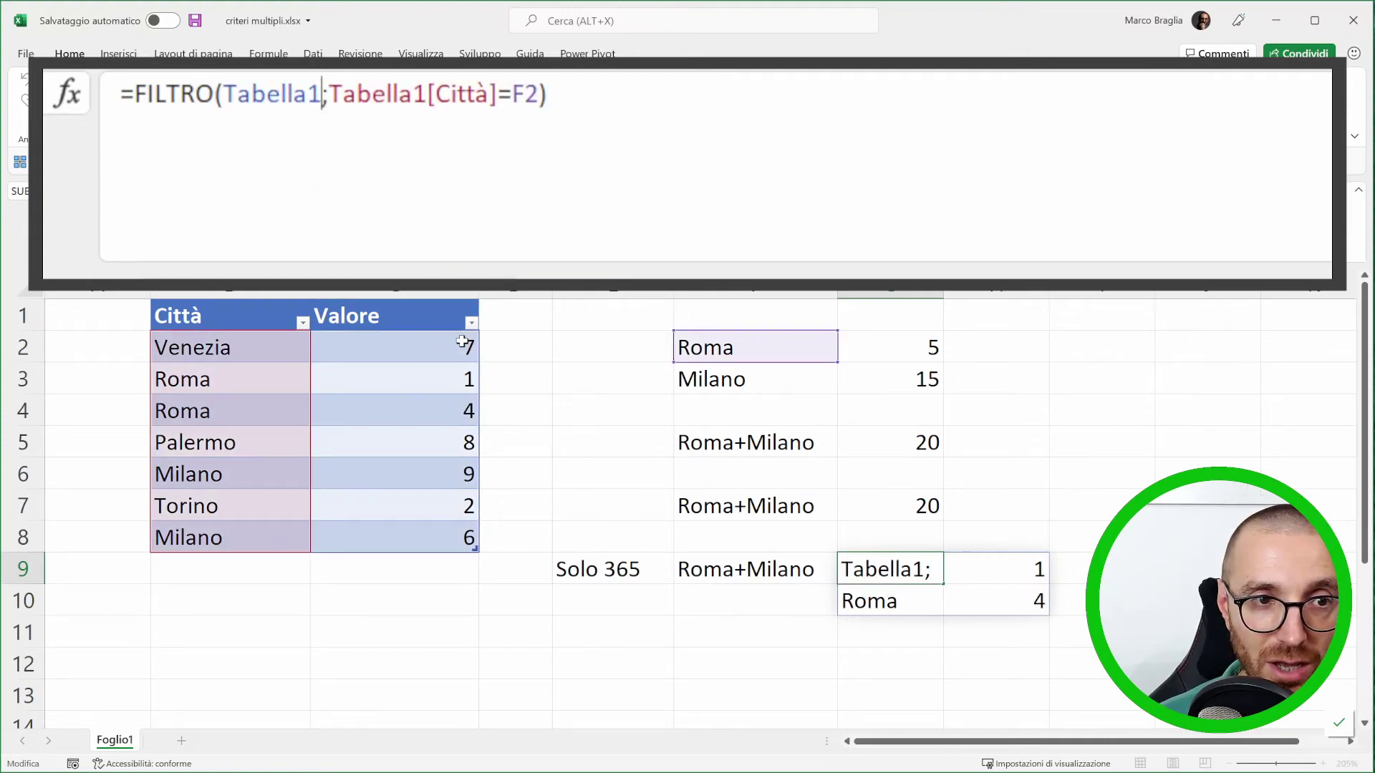
type("[valo")
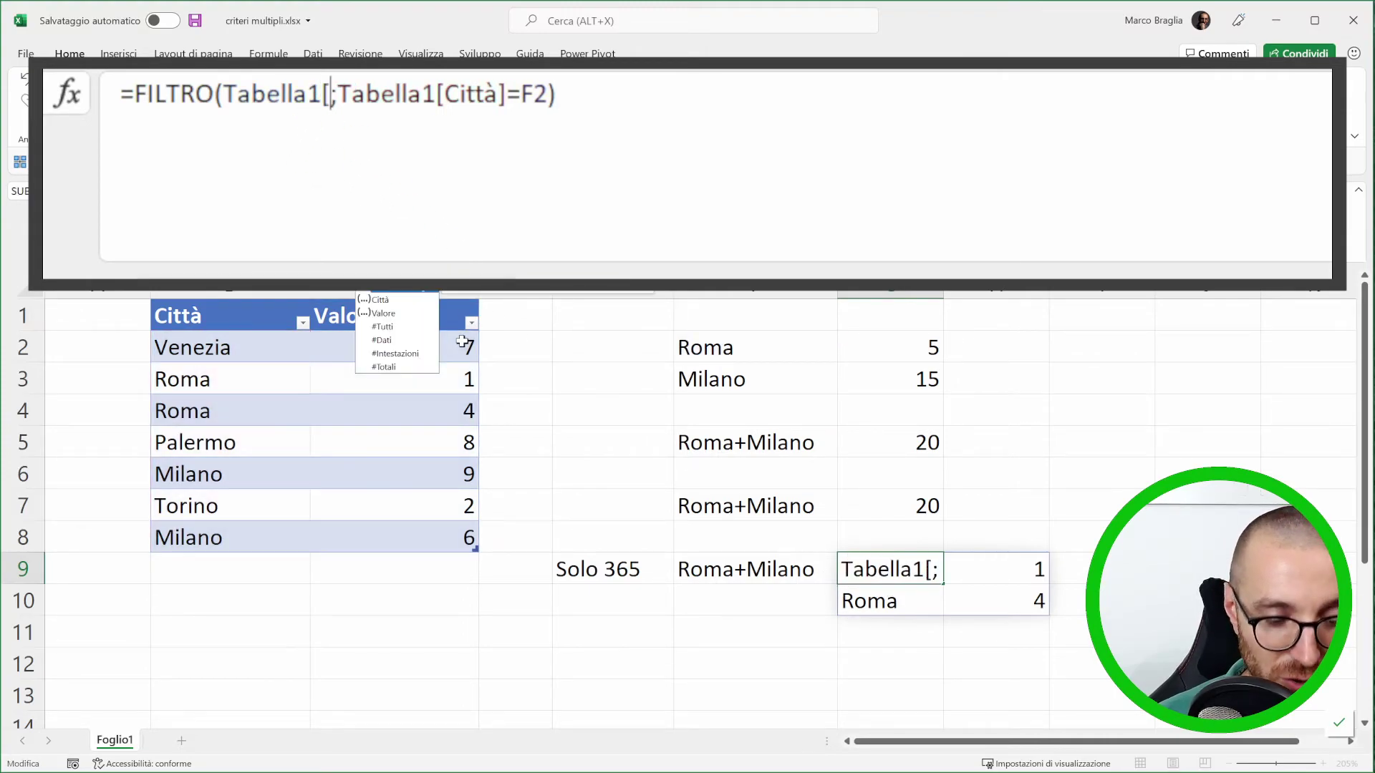
key("Tab")
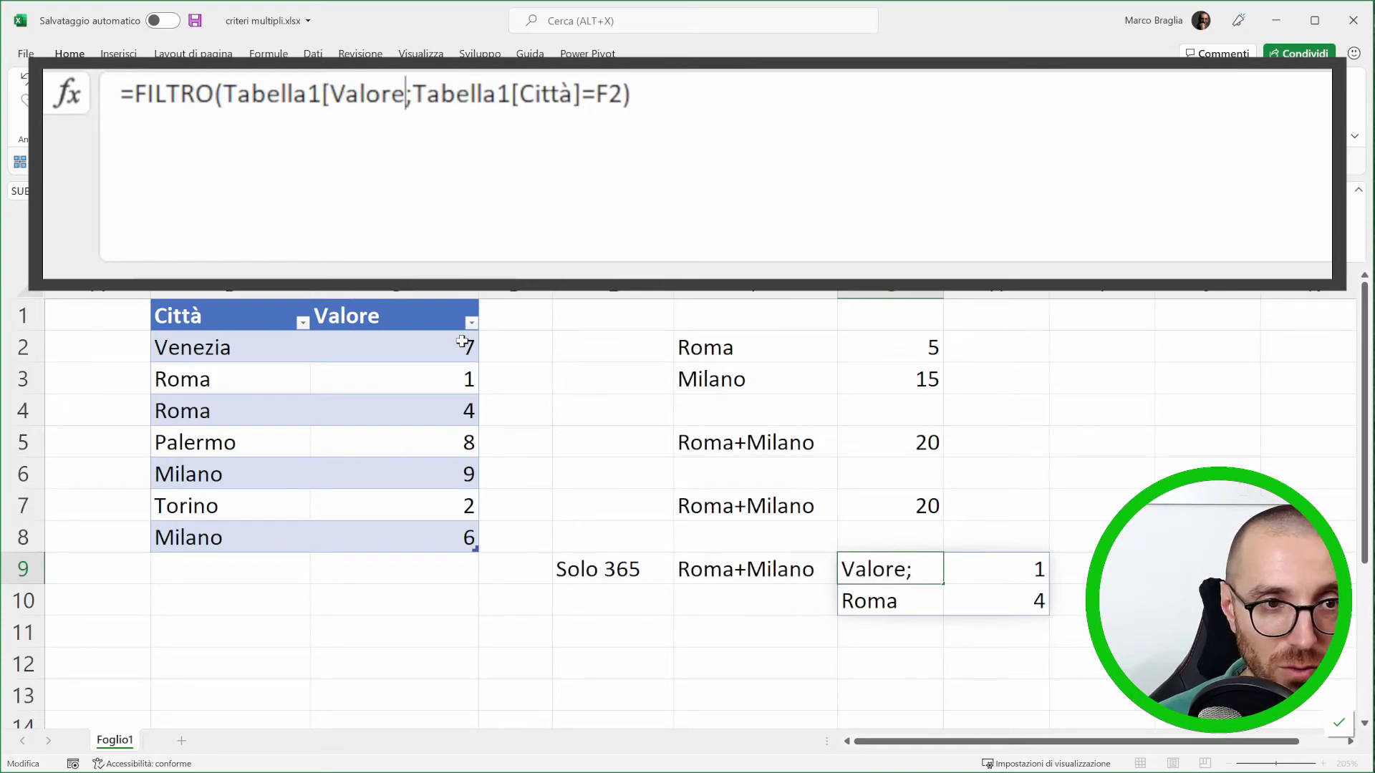
key("Return")
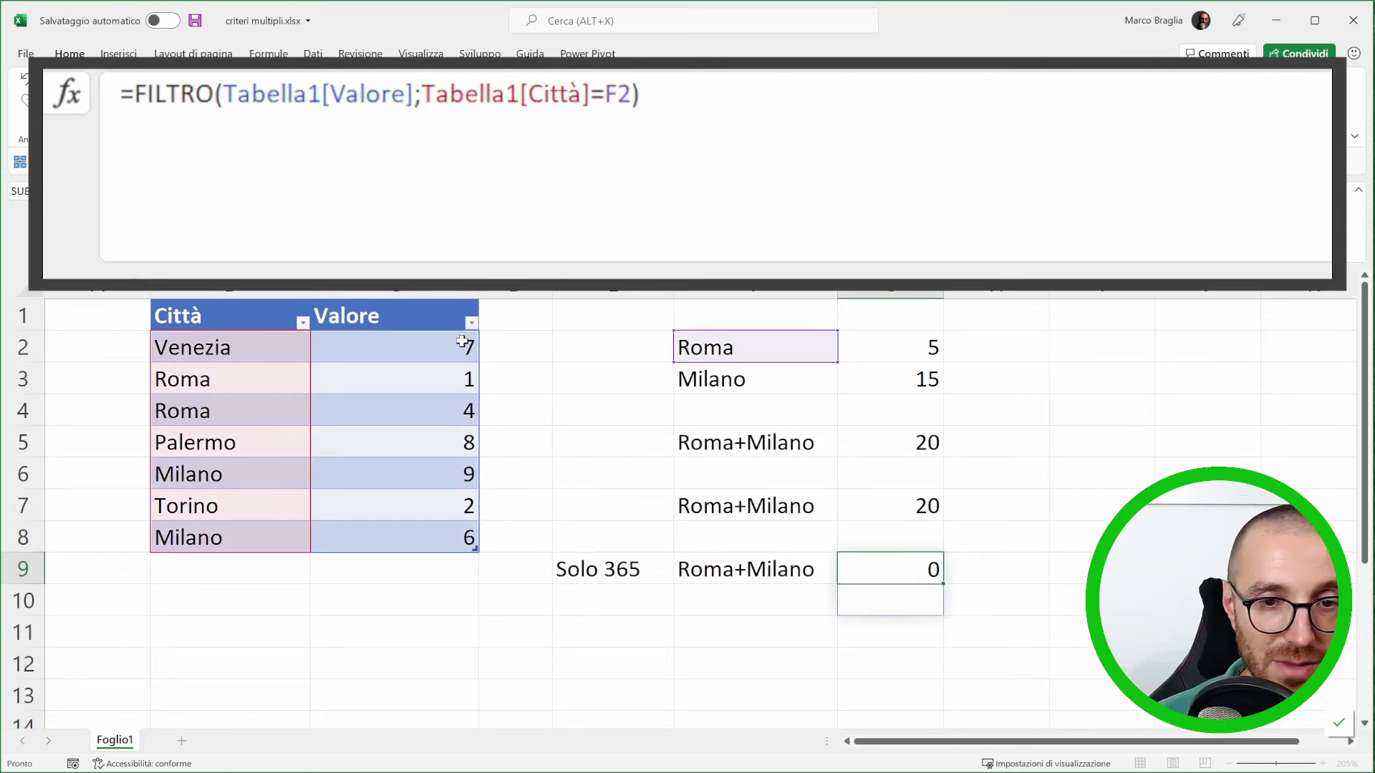
- Enclose the existing Tabella1[Città]=F2 condition of G9's FILTRO formula in its own parentheses
left_click_drag(908, 562, 922, 609)
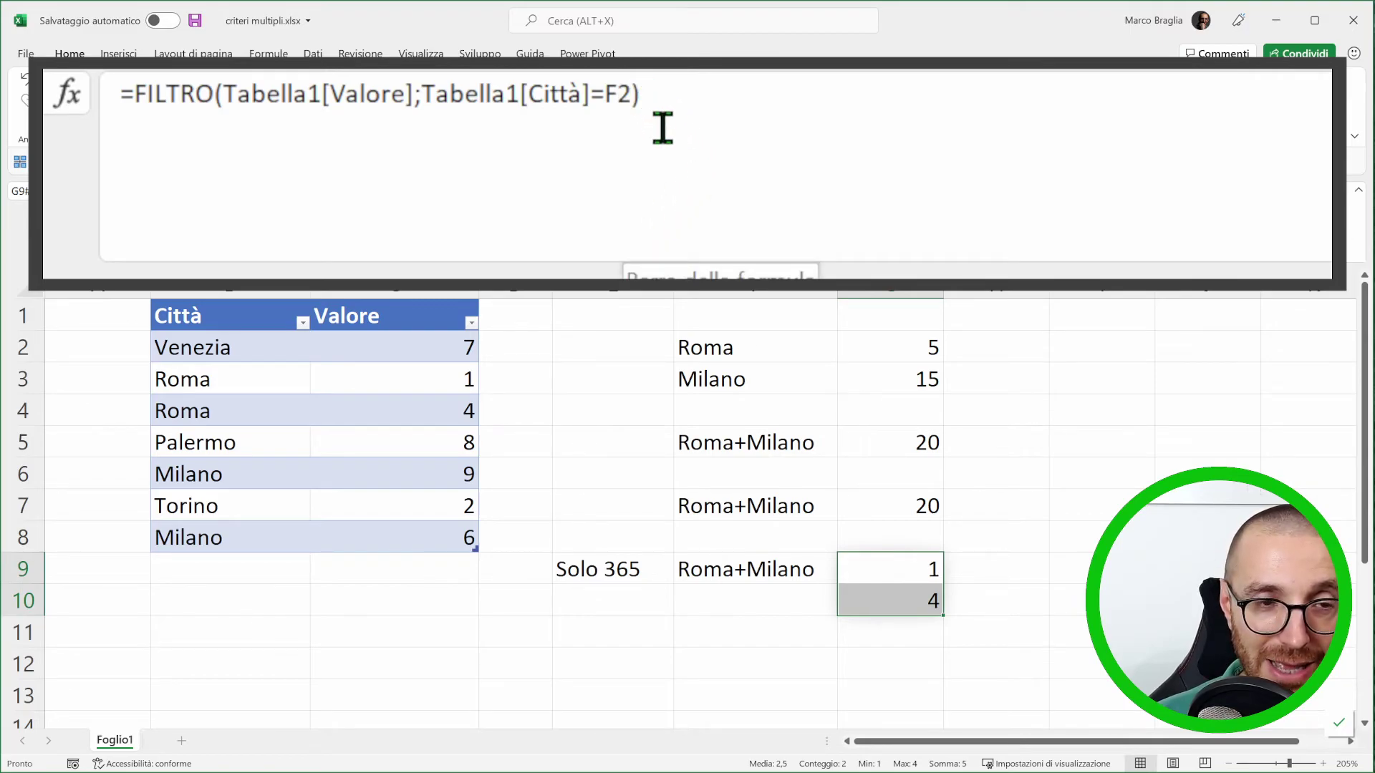
left_click(640, 100)
left_click(634, 98)
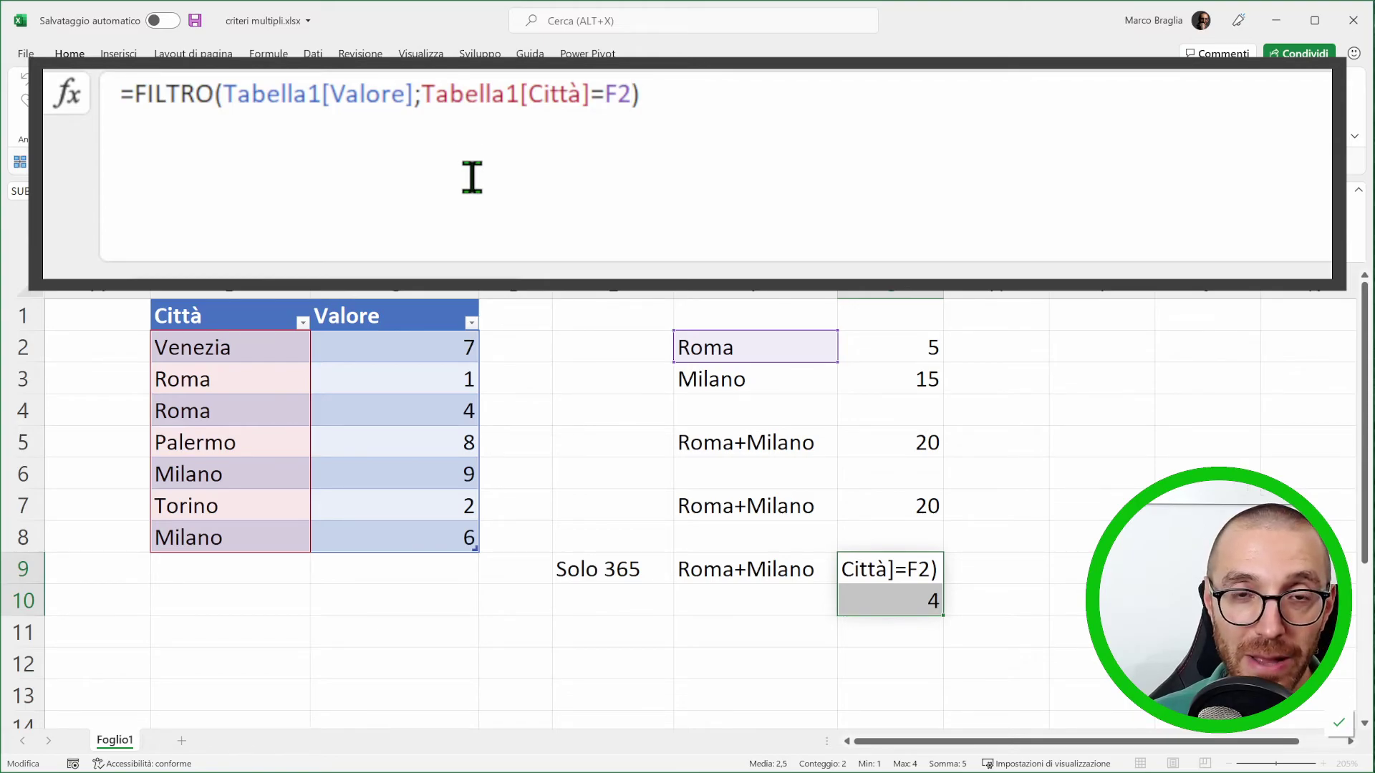
left_click(418, 94)
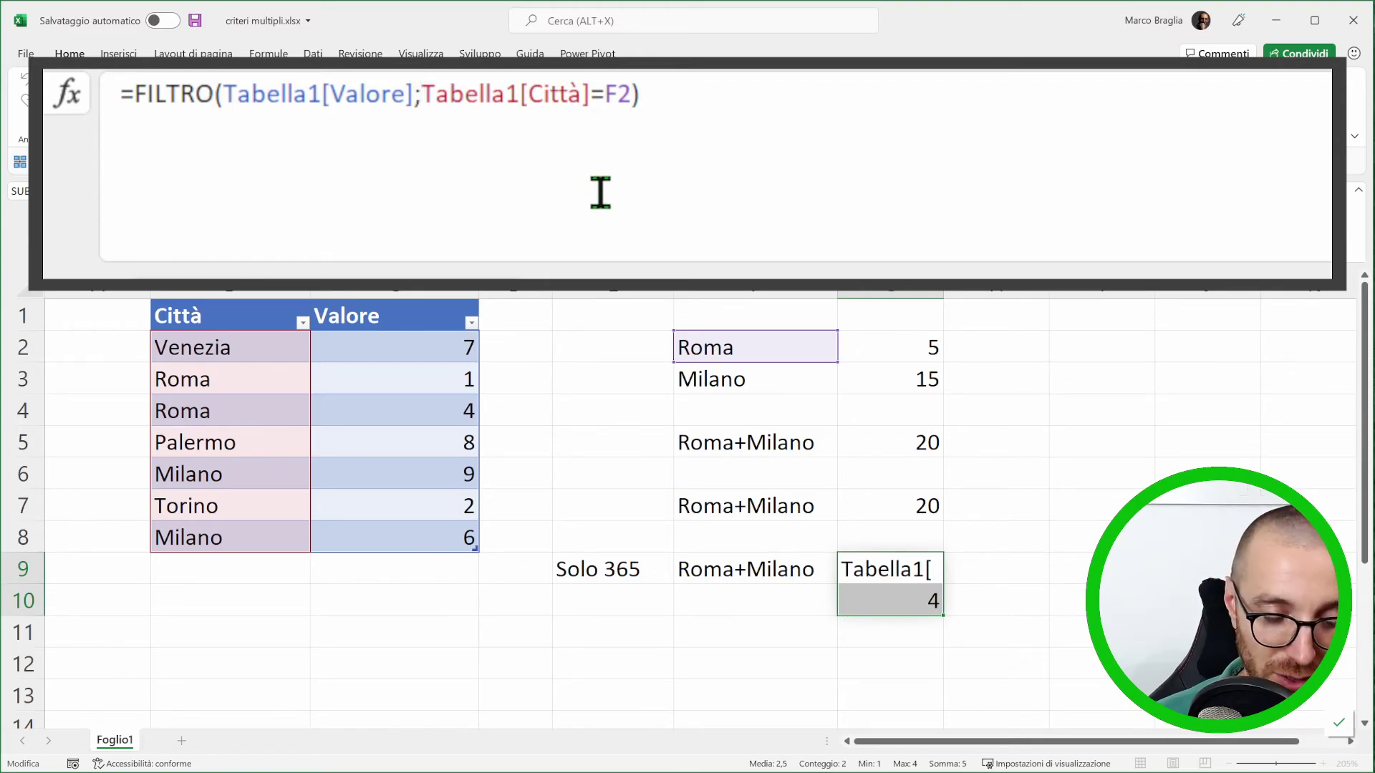
type("(")
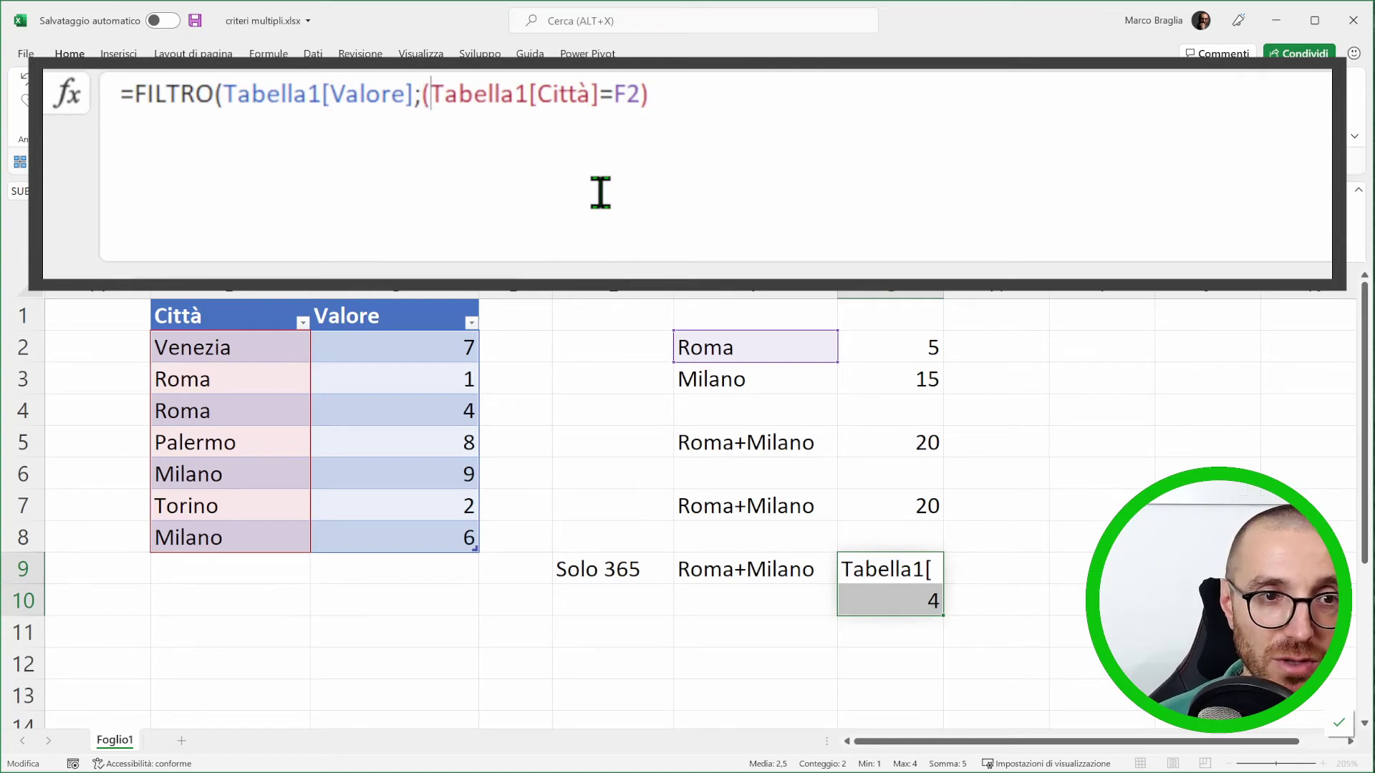
left_click(732, 114)
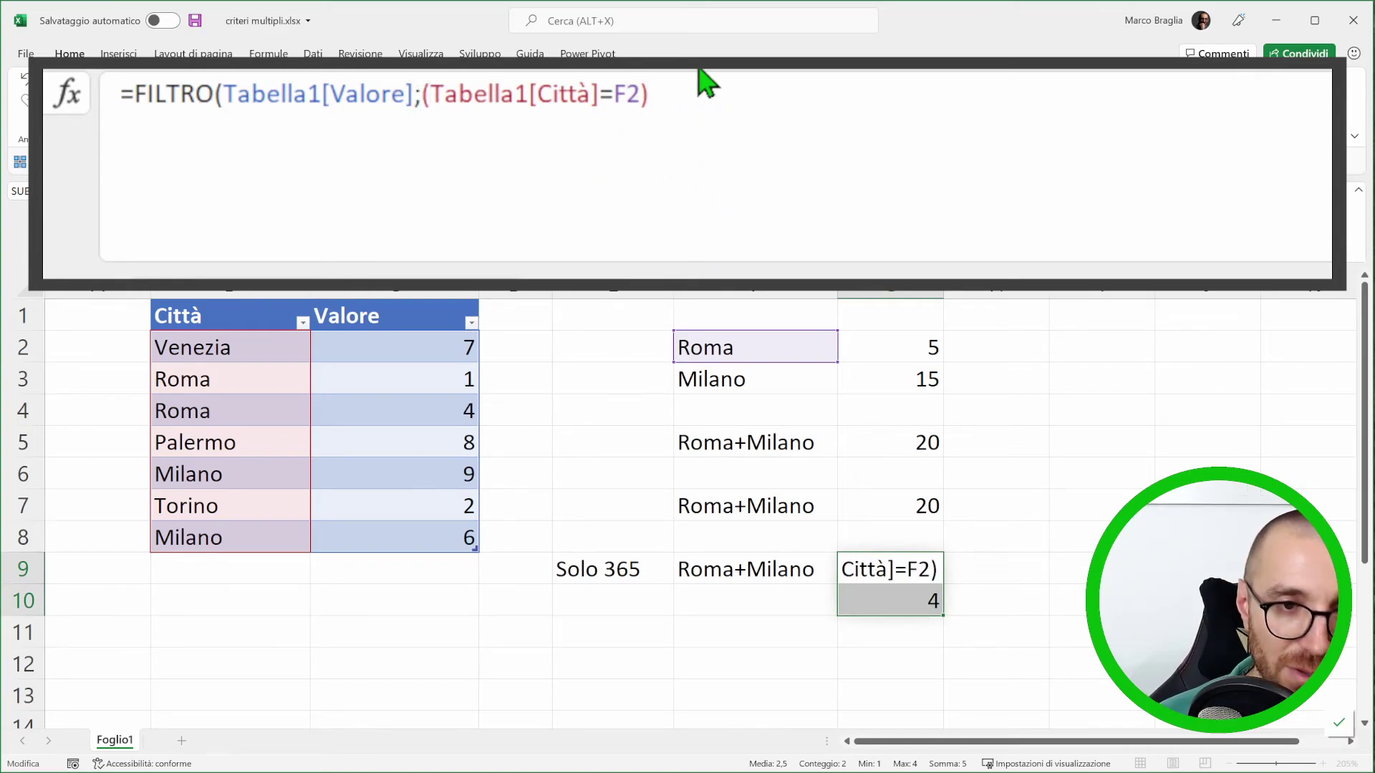
- Append +(Tabella1[Città]=F3) as an alternative condition, close the FILTRO function and enter the formula
type("+")
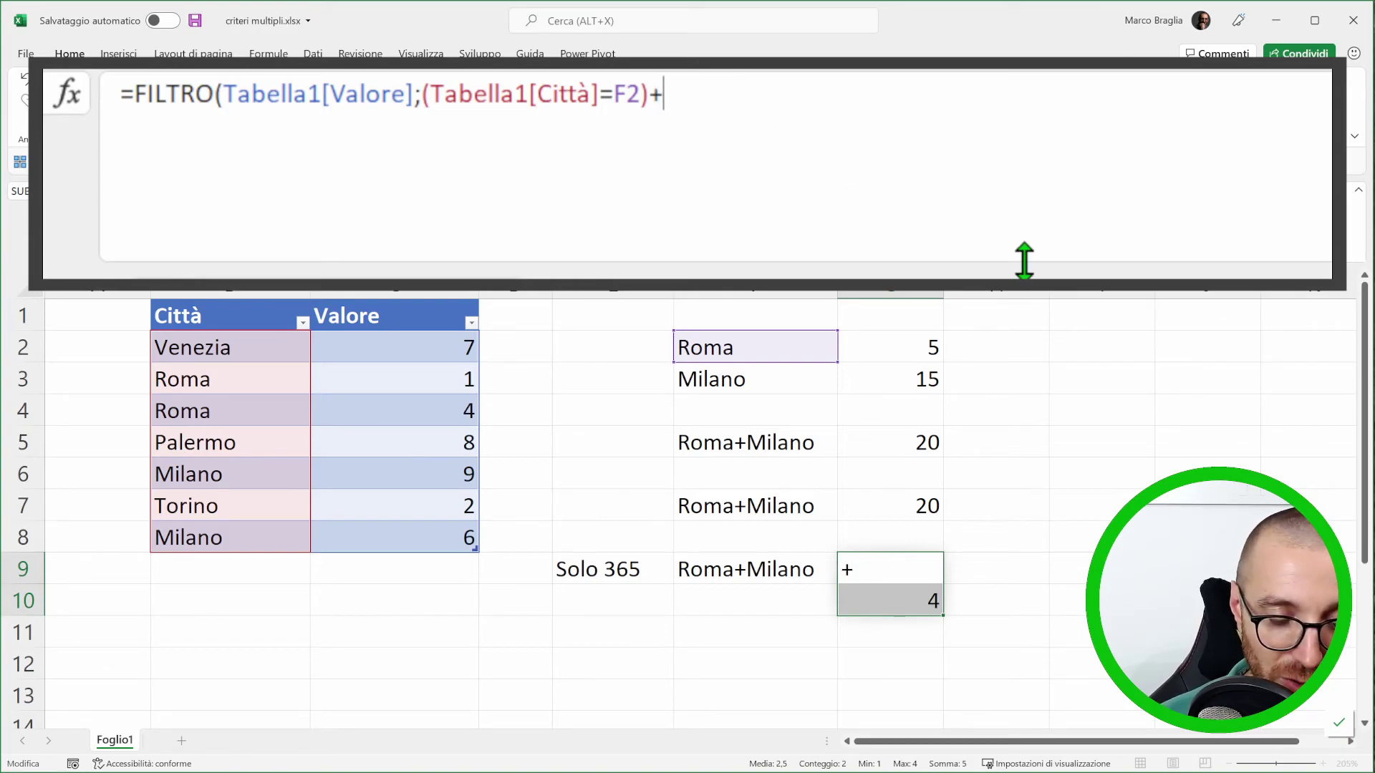
type("(Tabe")
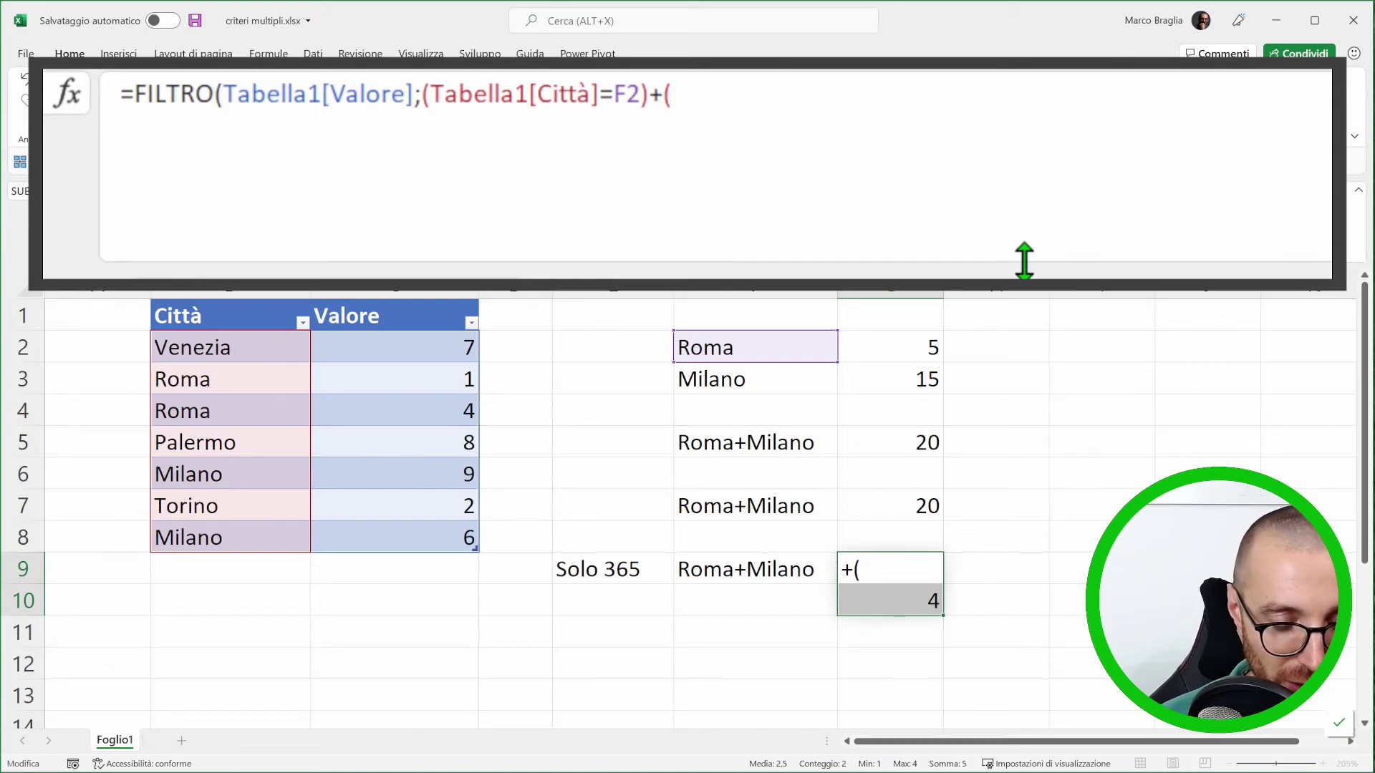
key("Tab")
type("[Città")
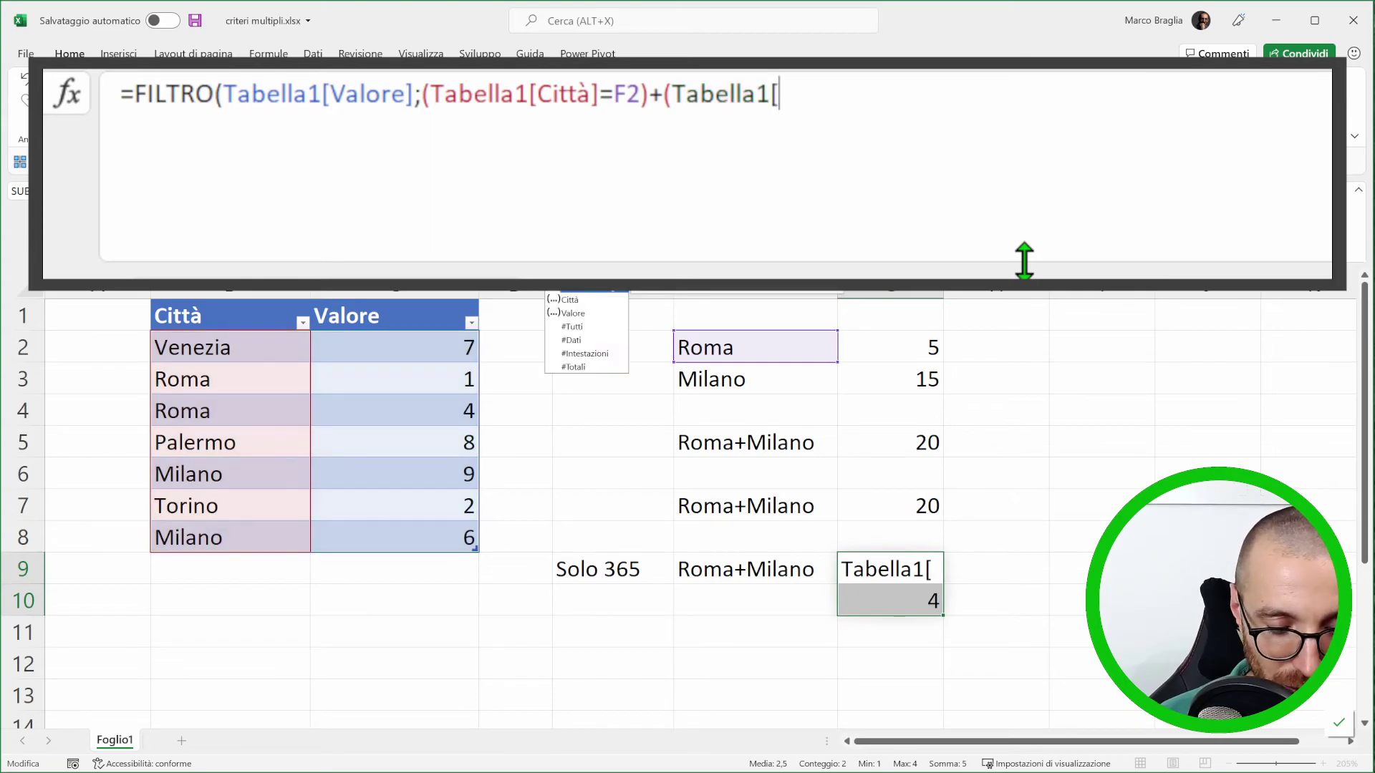
type("]")
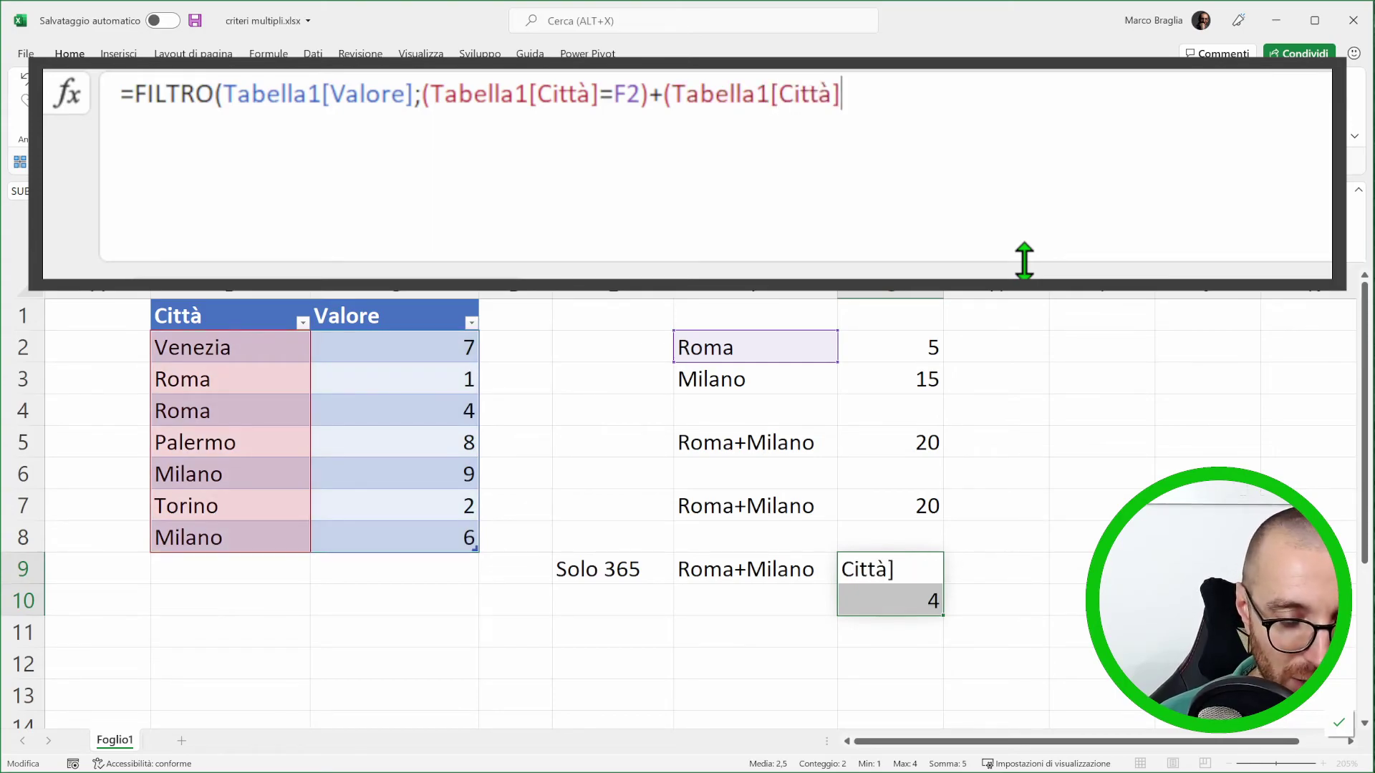
type("=")
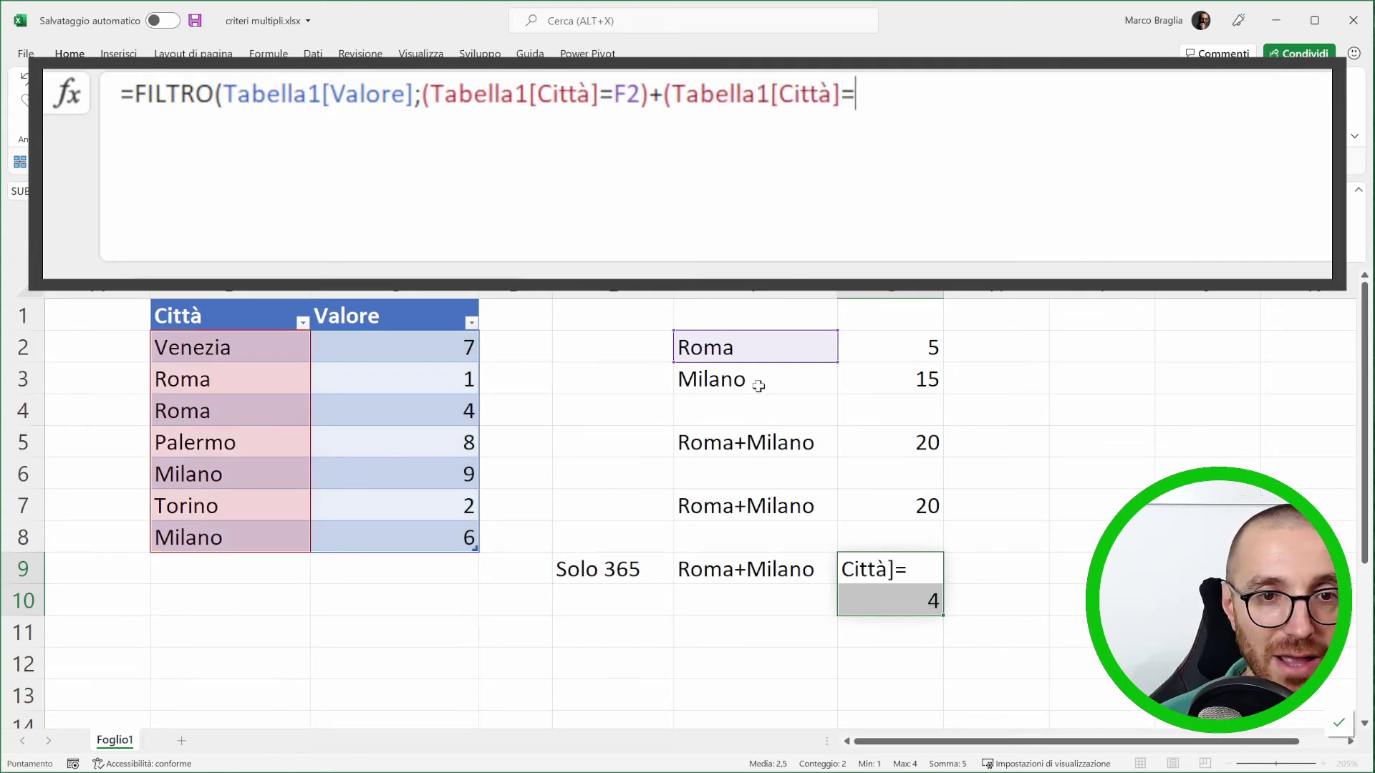
left_click(761, 389)
type(")")
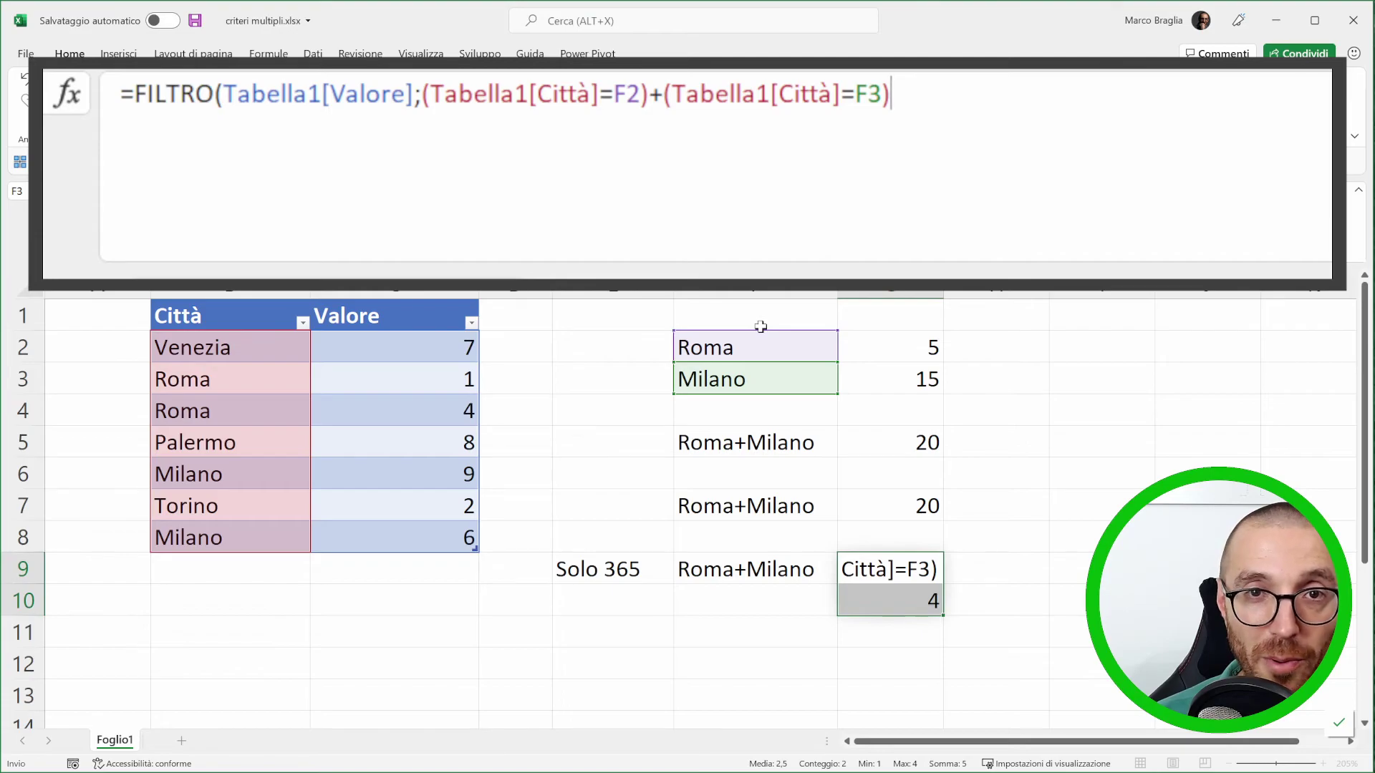
type(")")
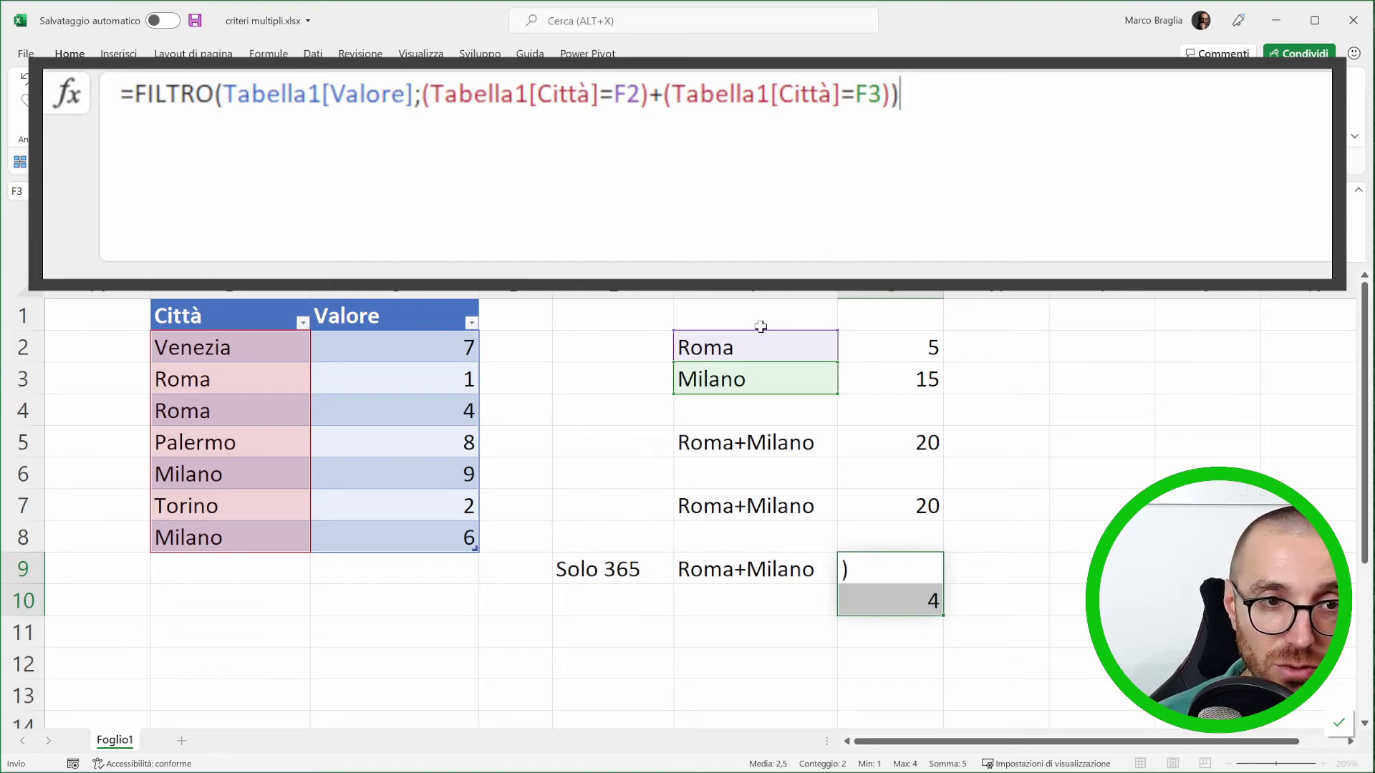
key("Return")
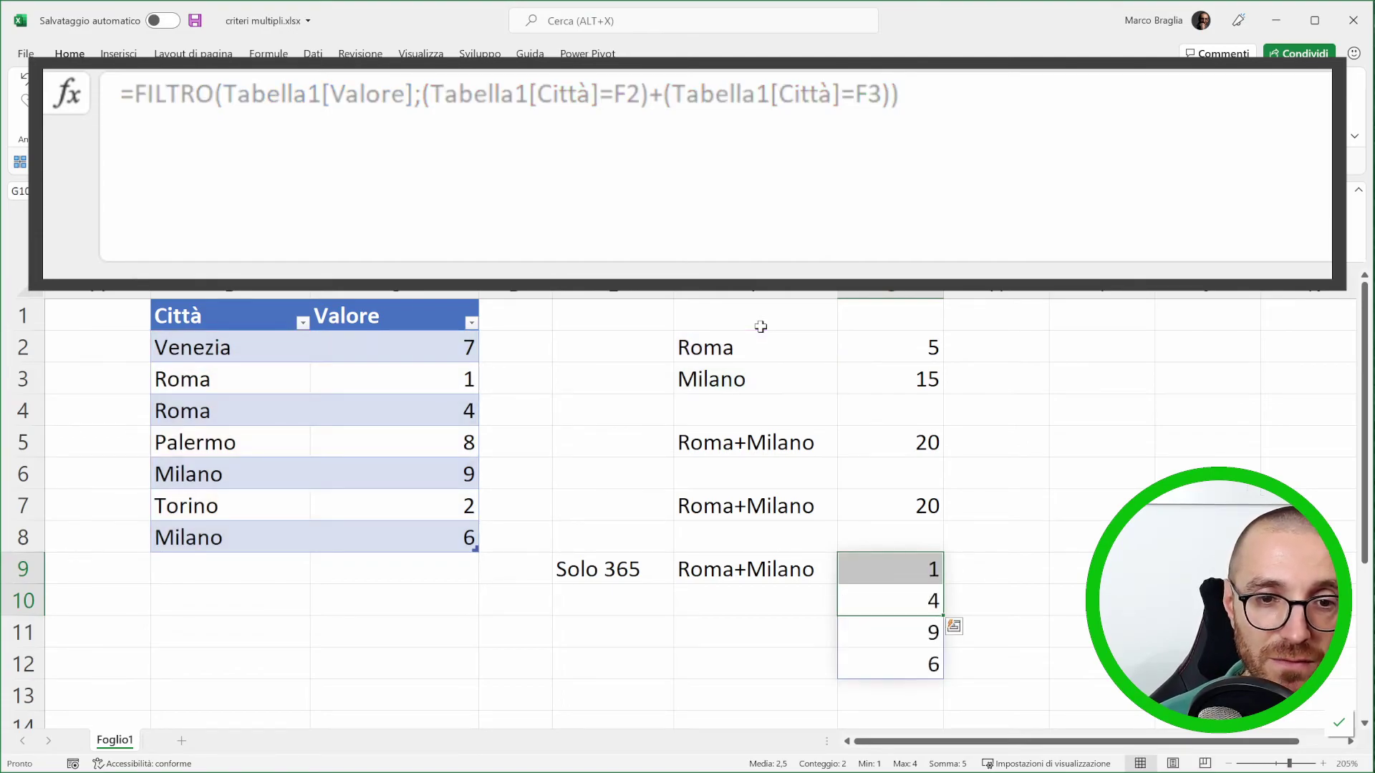
- Review G9's two-condition result by marking the source table, criteria F2 and F3, matching values and spilled cells, and clear the marks
left_click(899, 571)
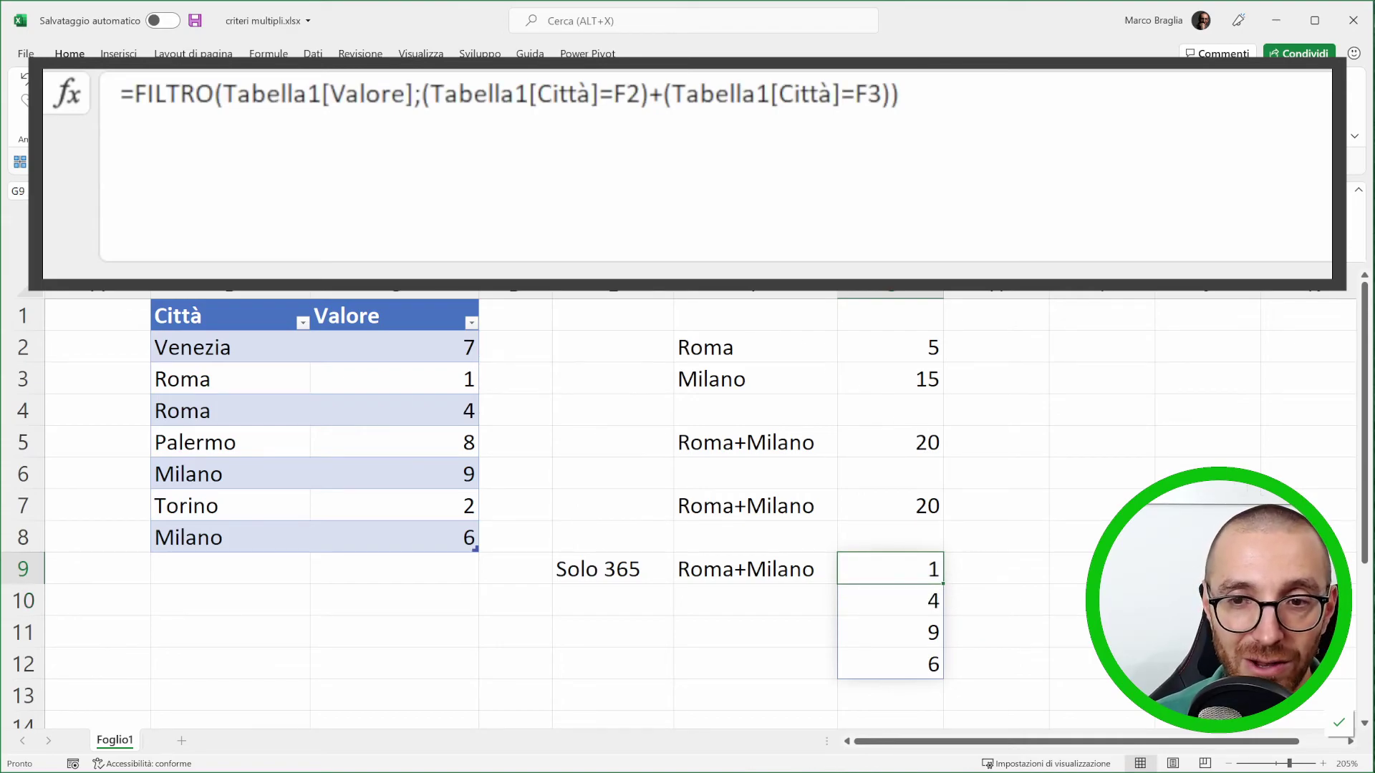
mouse_move(46, 258)
left_mouse_down()
mouse_move(255, 258)
mouse_move(537, 513)
mouse_move(215, 592)
mouse_move(78, 334)
mouse_move(122, 292)
left_mouse_up()
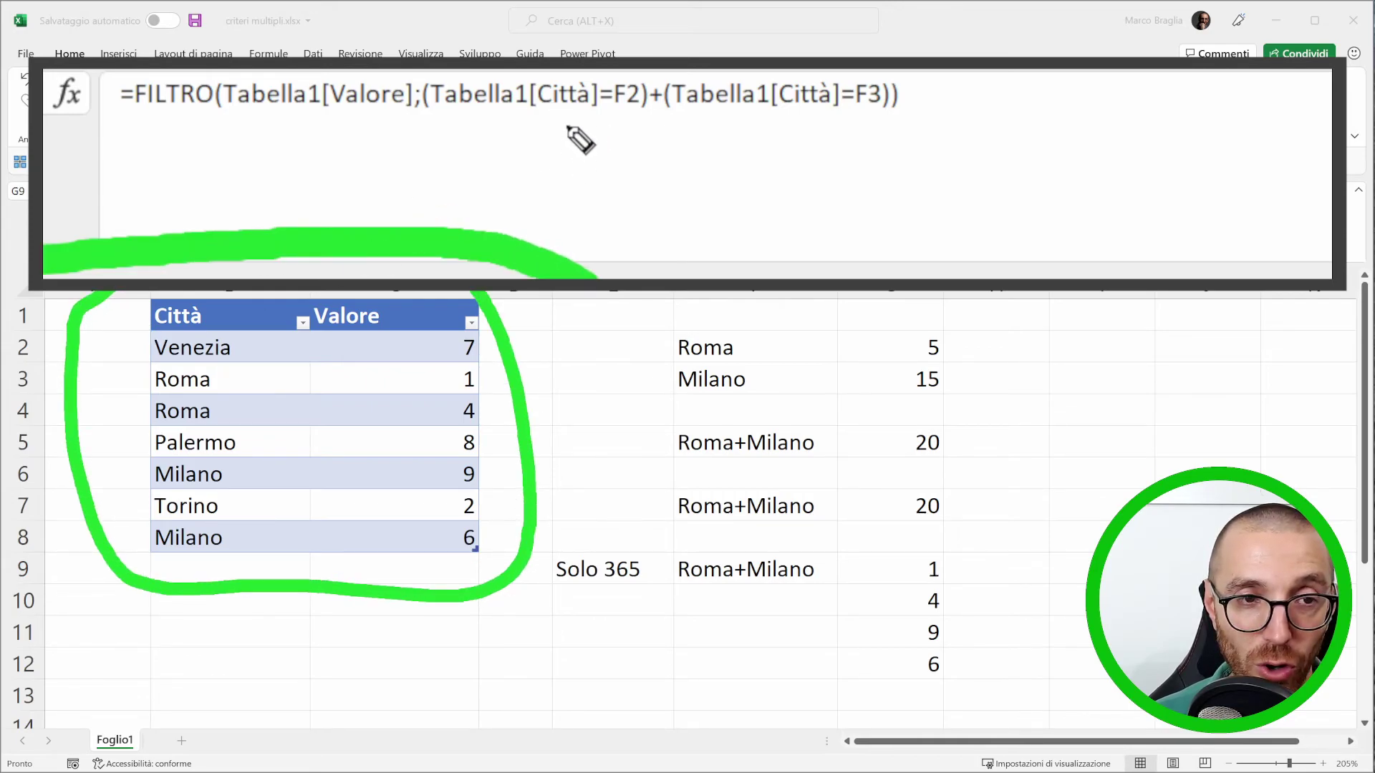
left_click(637, 125)
left_click(875, 127)
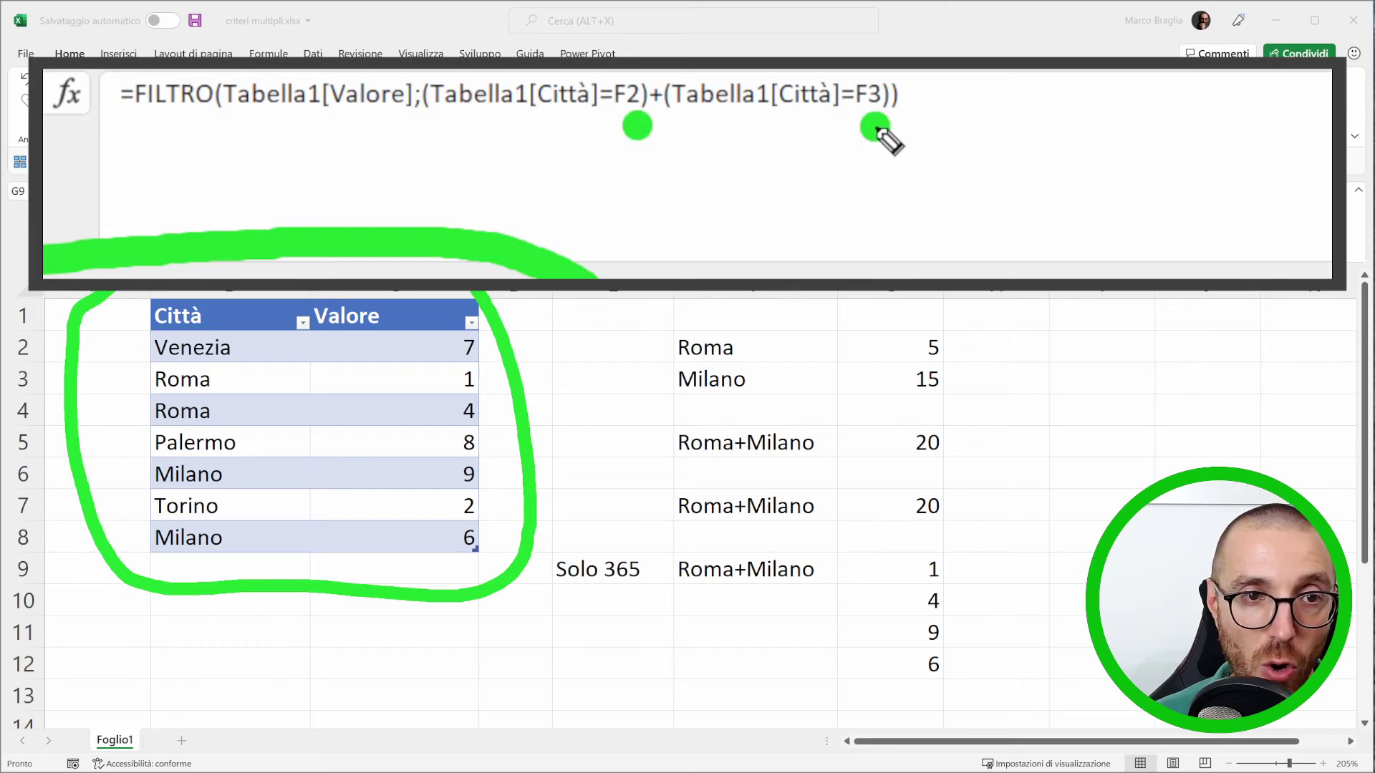
left_click(415, 406)
left_click(414, 476)
left_click(417, 540)
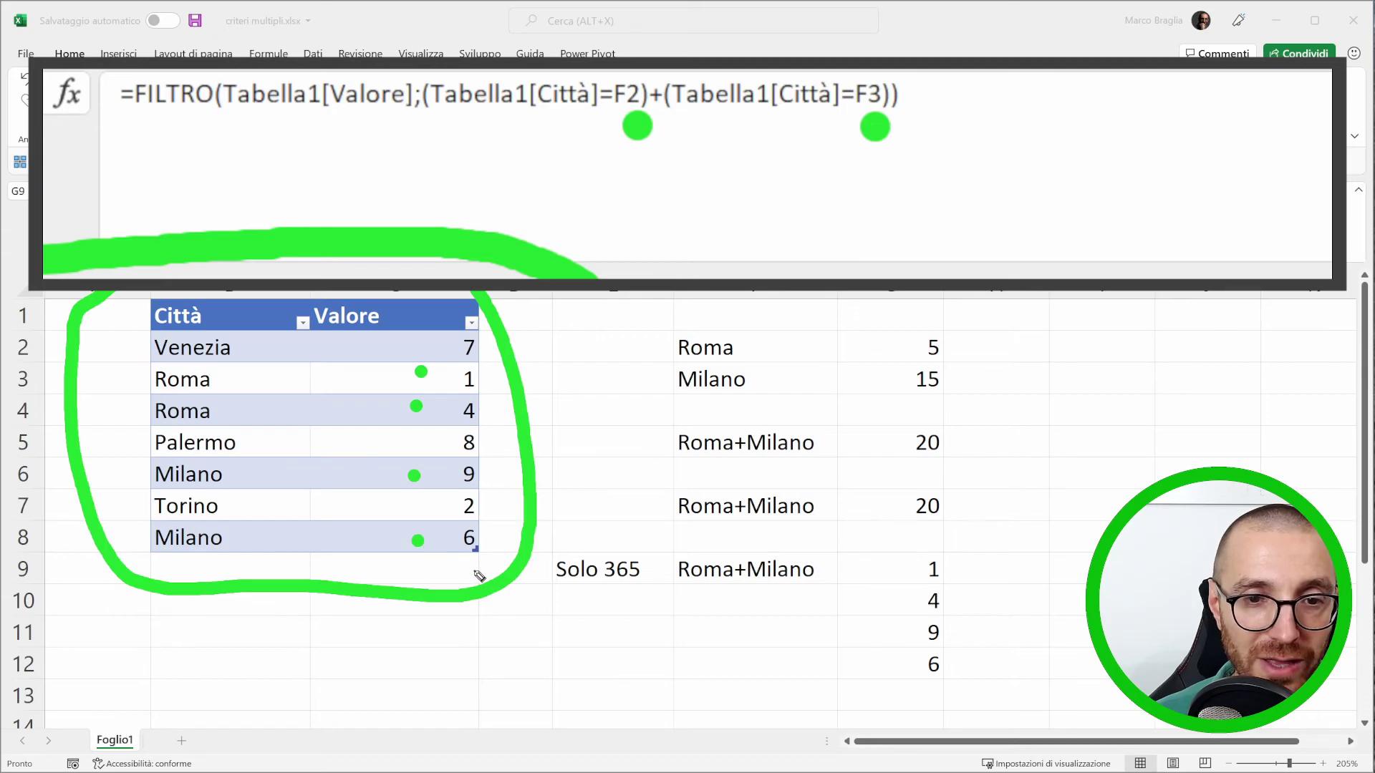
left_click(895, 565)
left_click(896, 604)
left_click(893, 634)
left_click(892, 667)
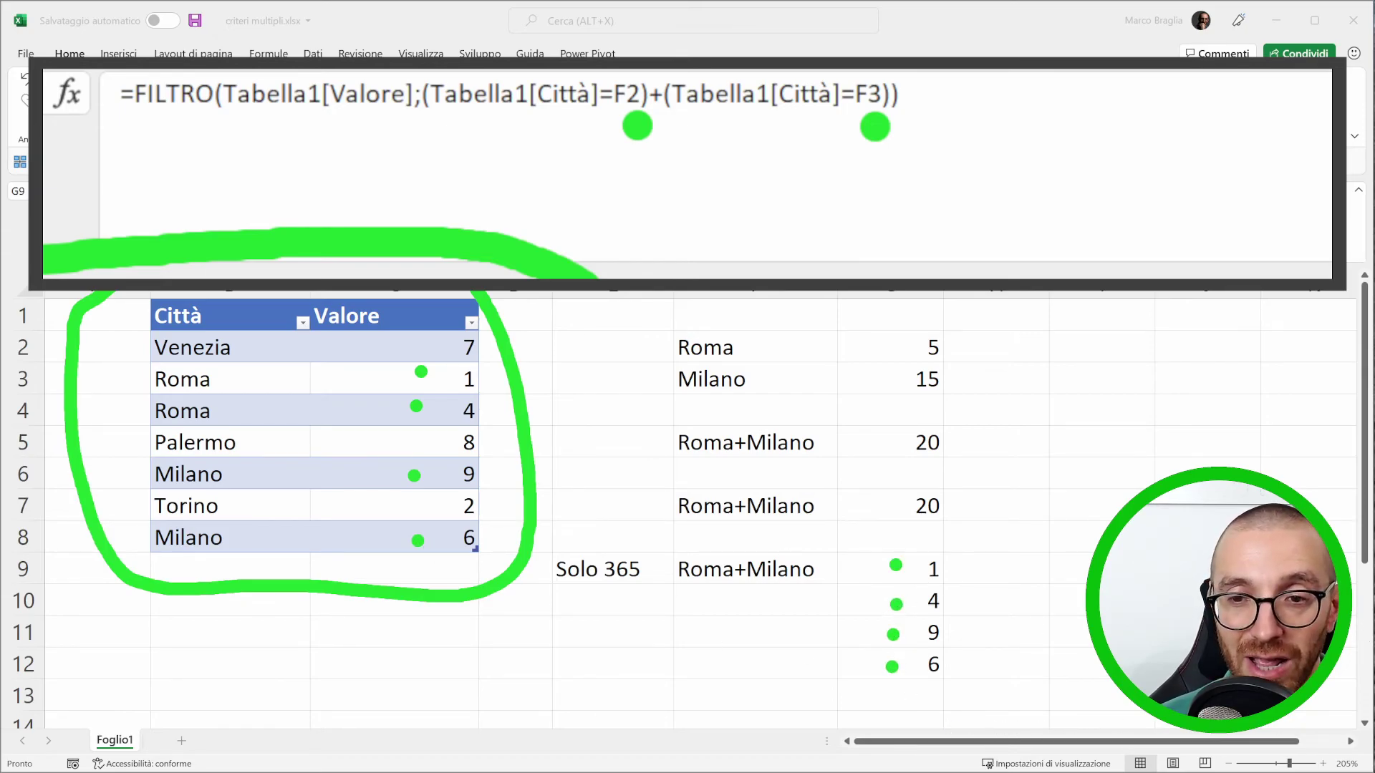
key("e")
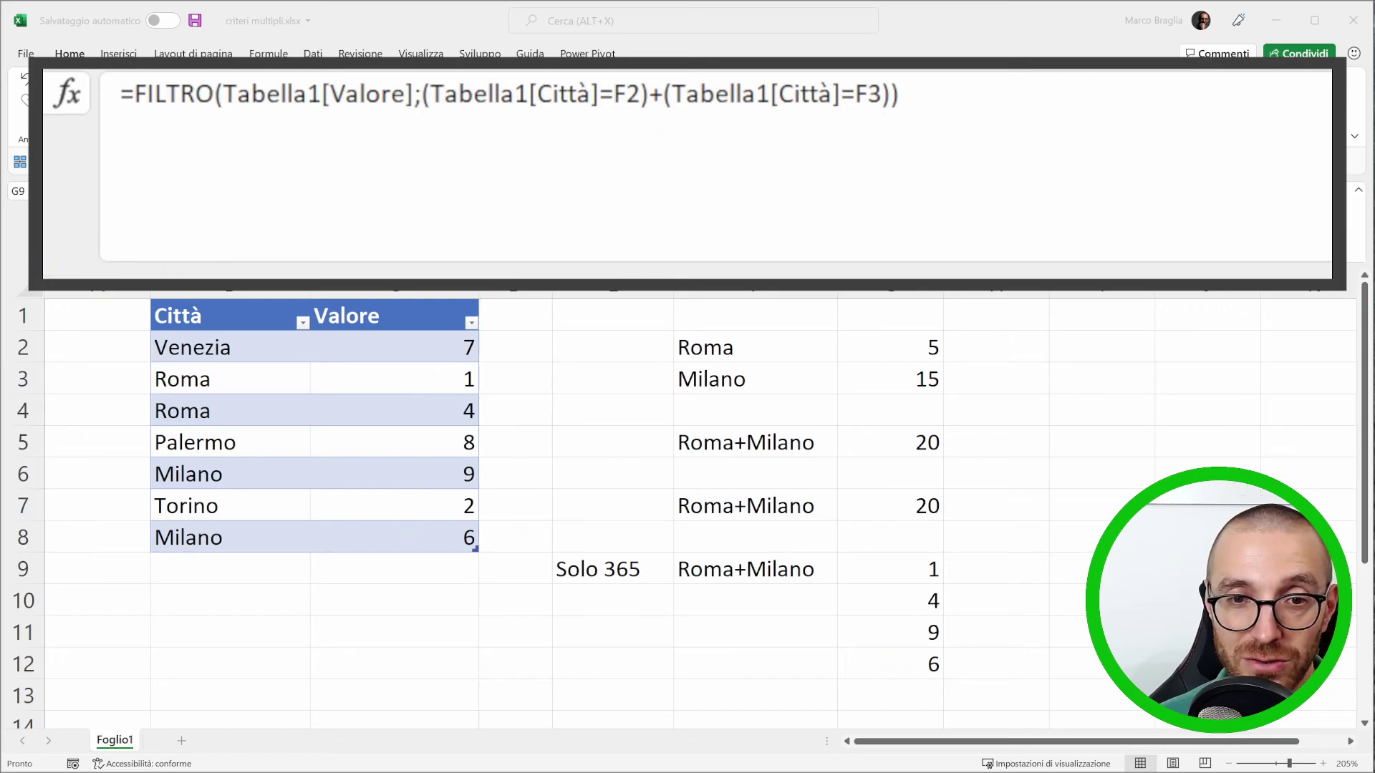
key("Escape")
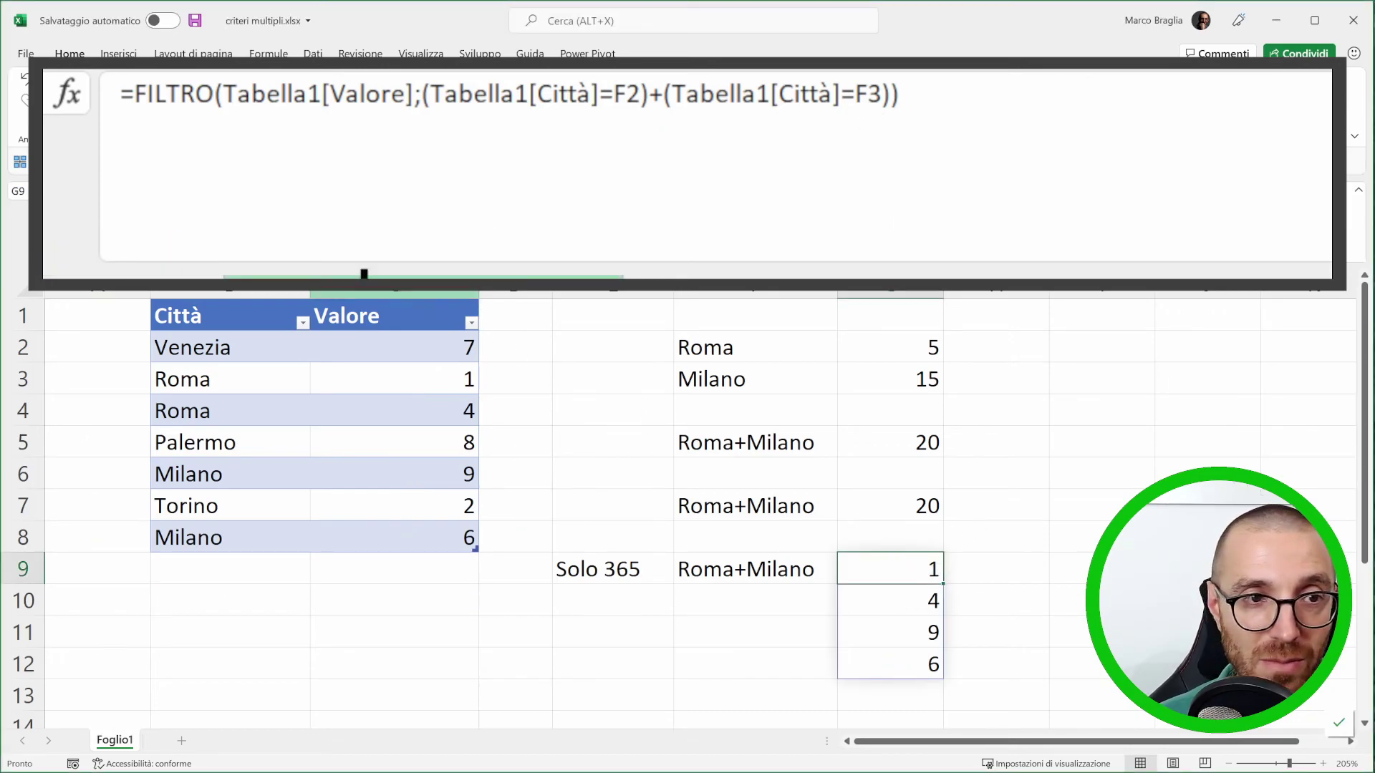
- Wrap G9's whole FILTRO formula in a SOMMA function and enter it
left_click(132, 115)
type("somm")
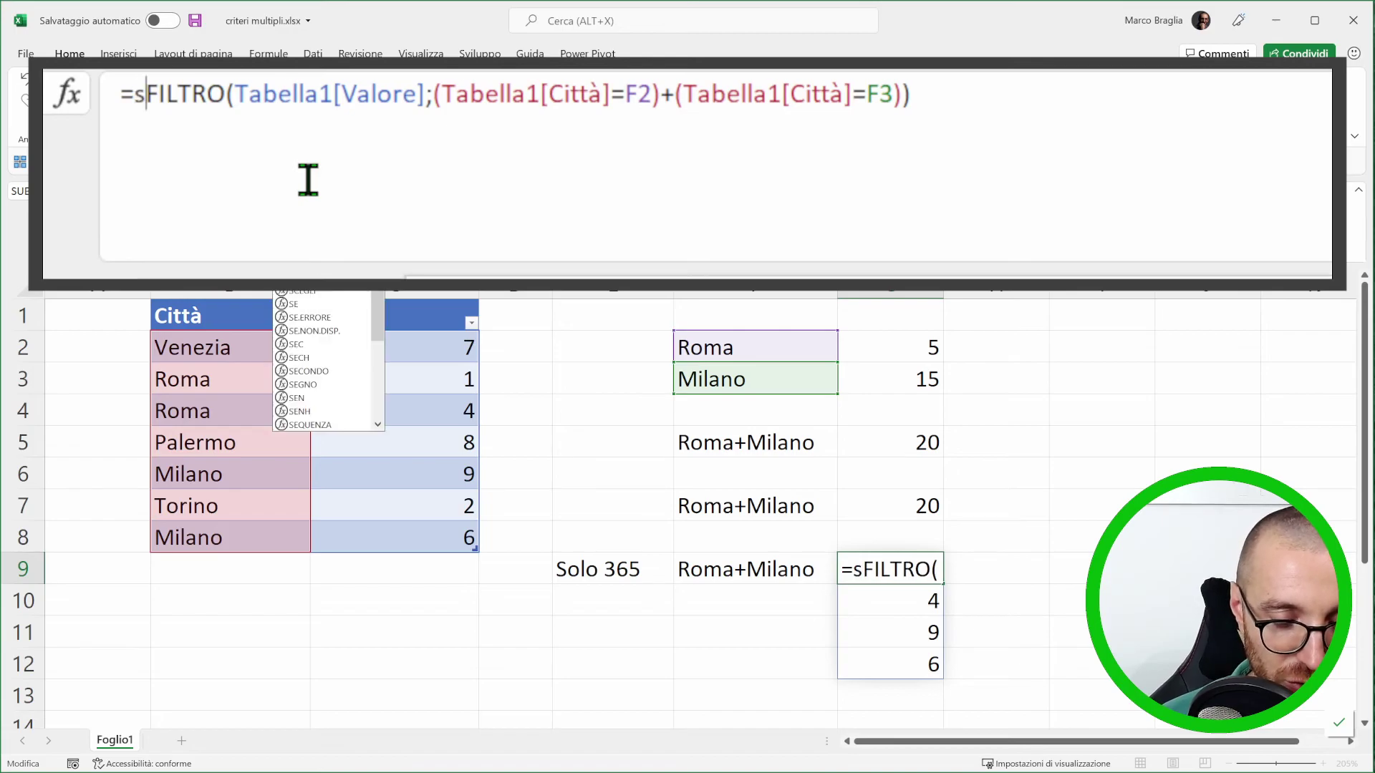
key("Tab")
left_click(1081, 84)
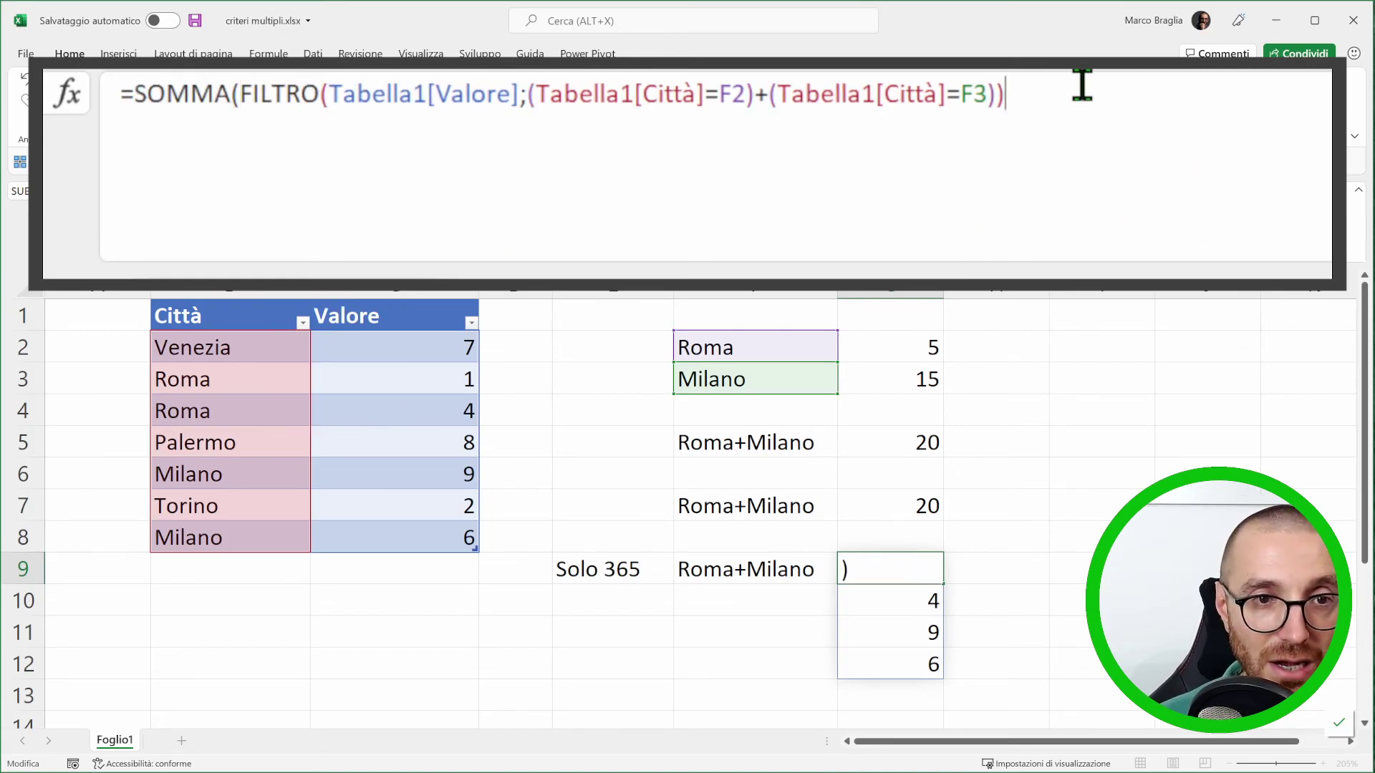
type(")")
key("Return")
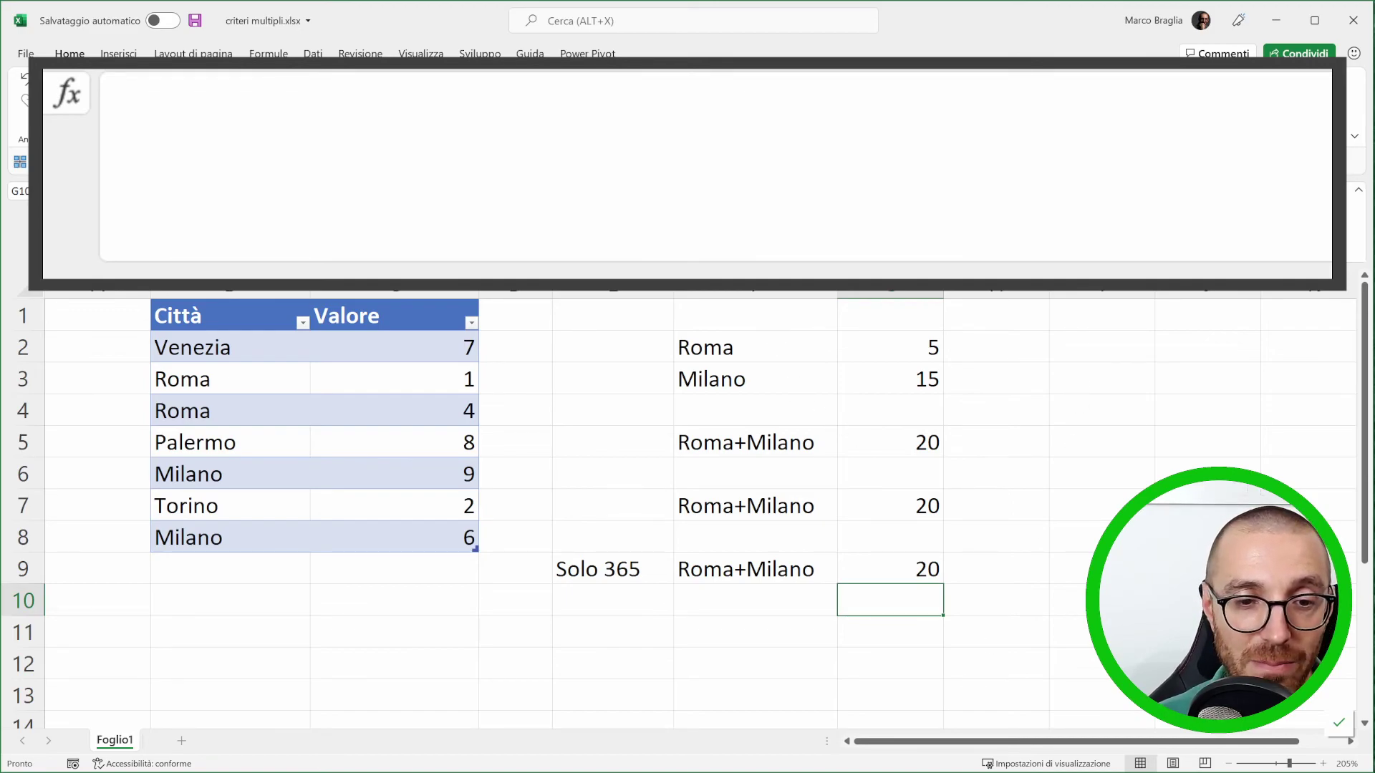
- Compare the three Roma+Milano totals by marking G5, G7 and G9, and underline the Solo 365 note
key("alt+Tab")
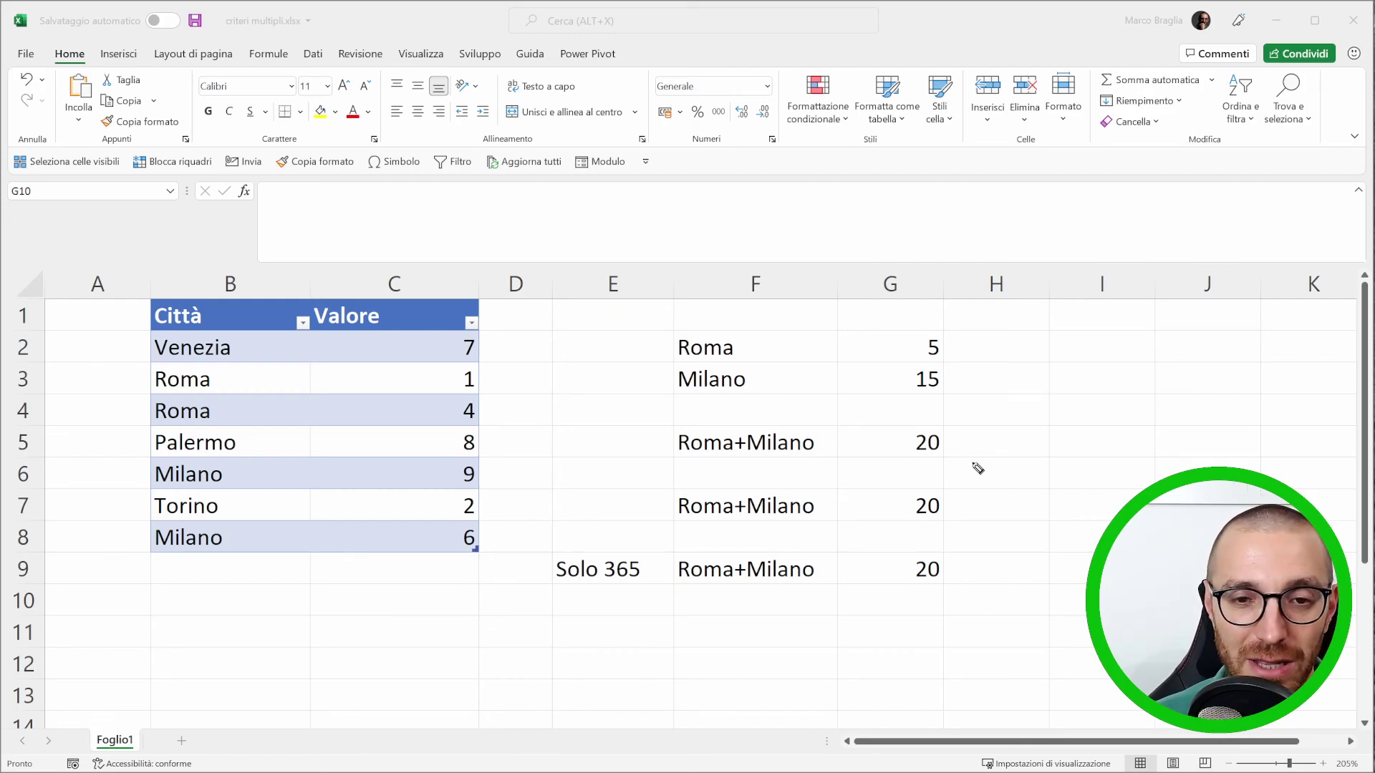
left_click(961, 440)
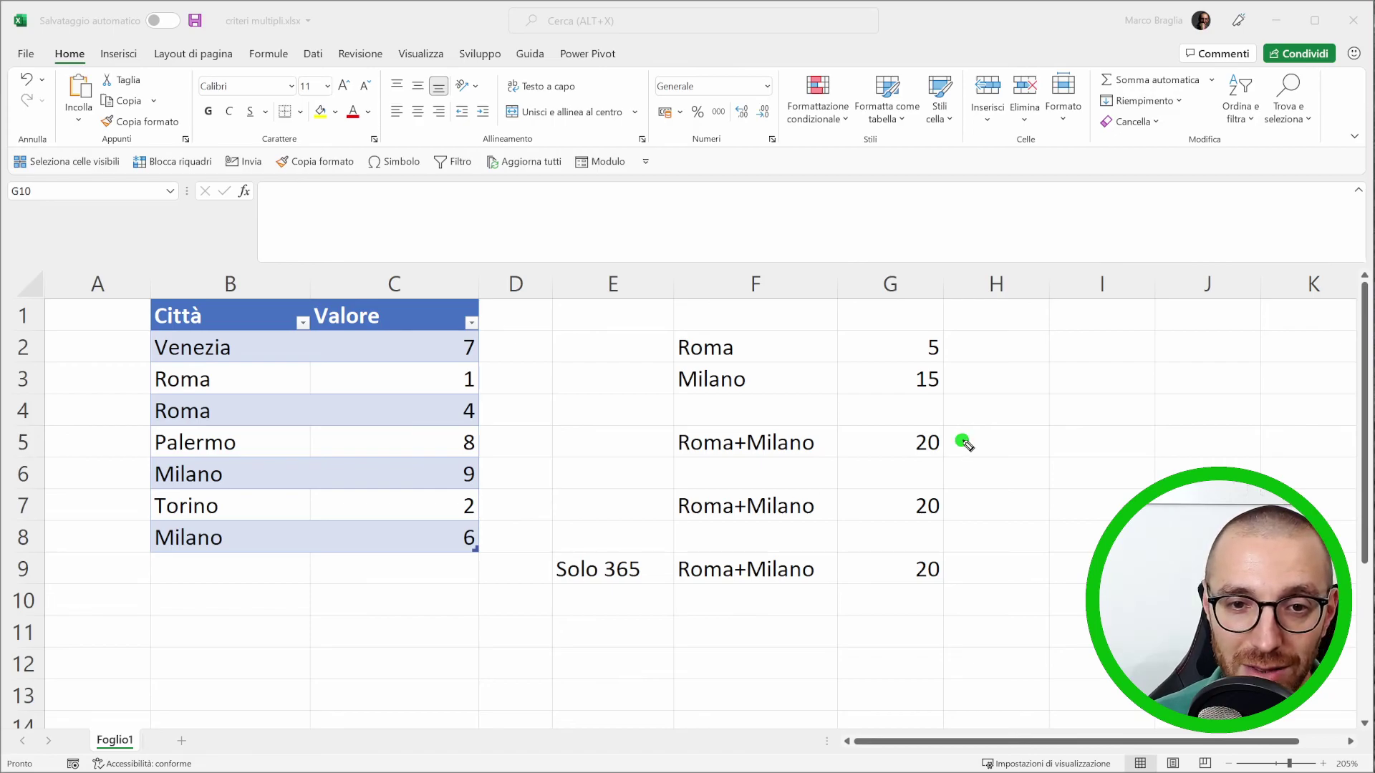
left_click(952, 505)
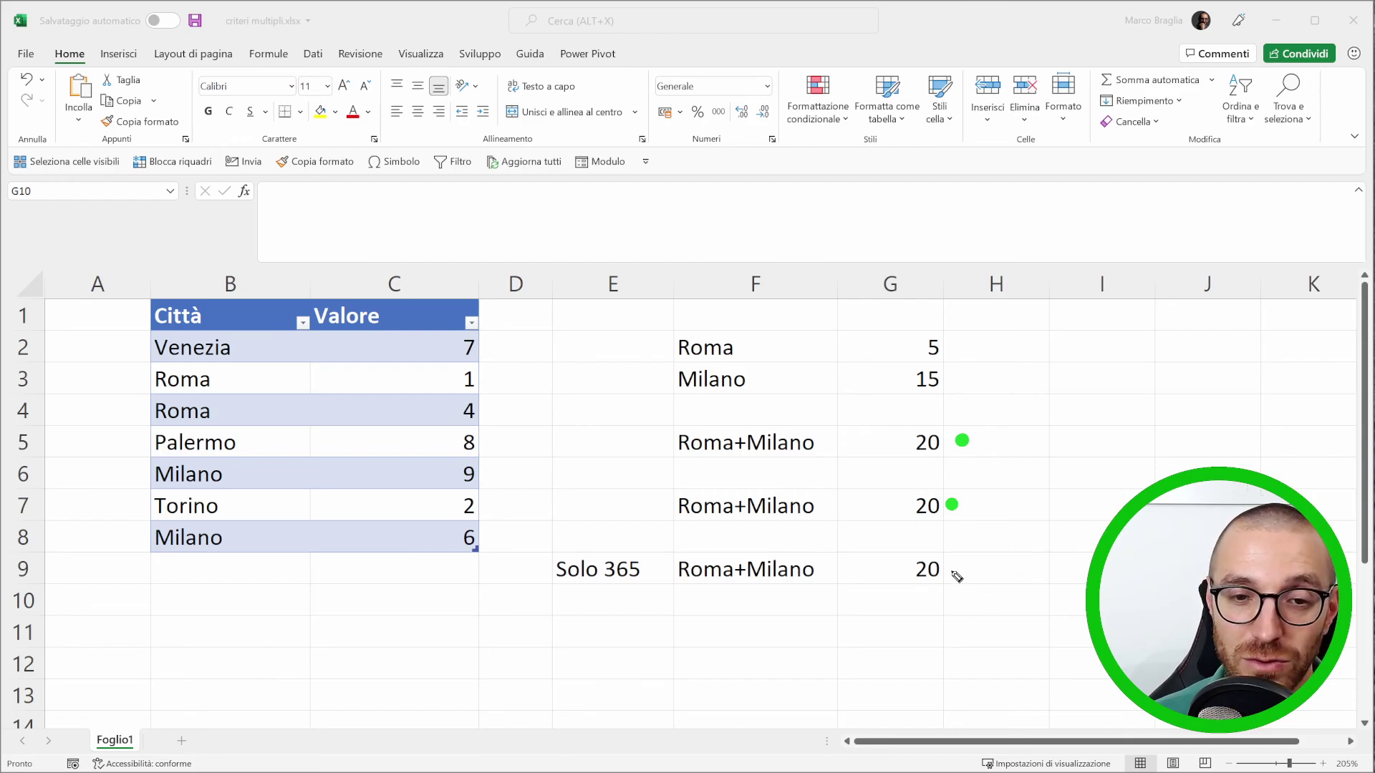
left_click_drag(556, 595, 653, 598)
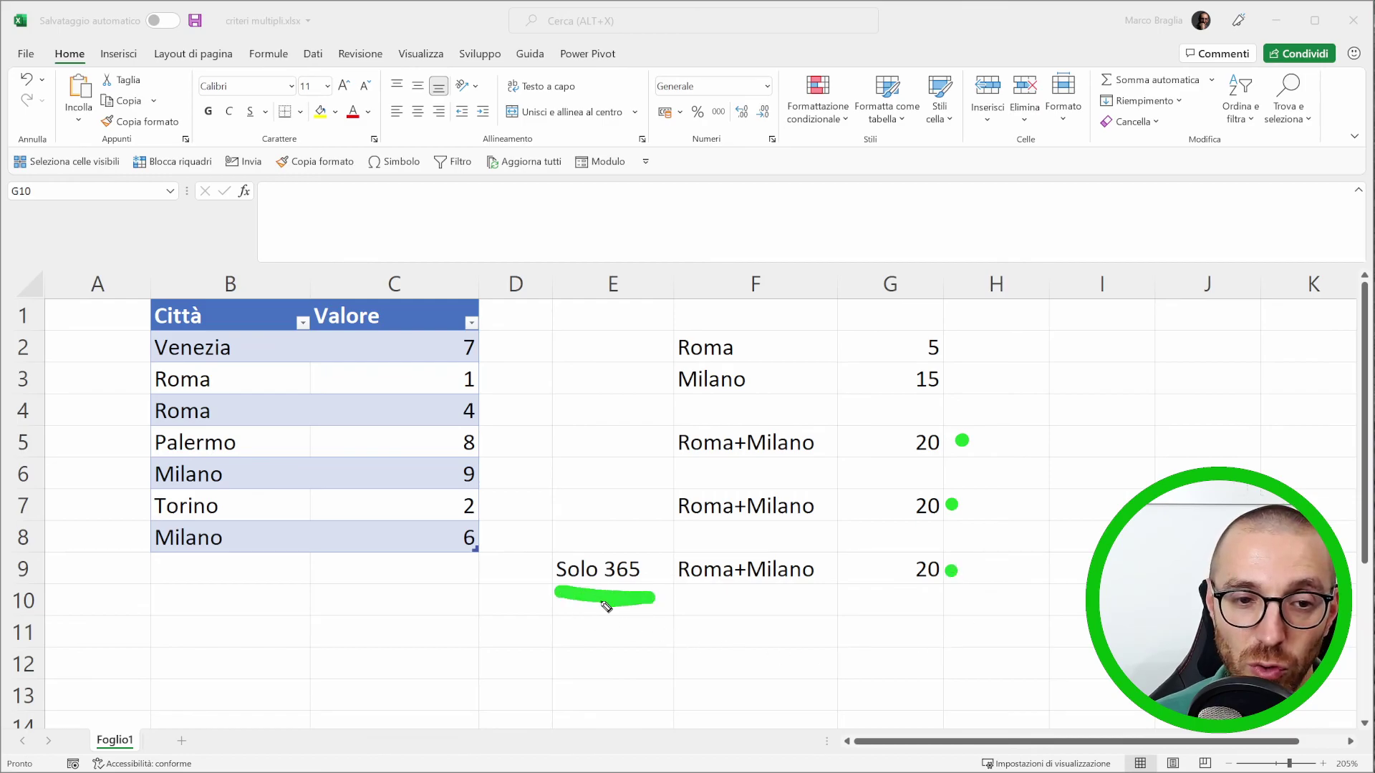